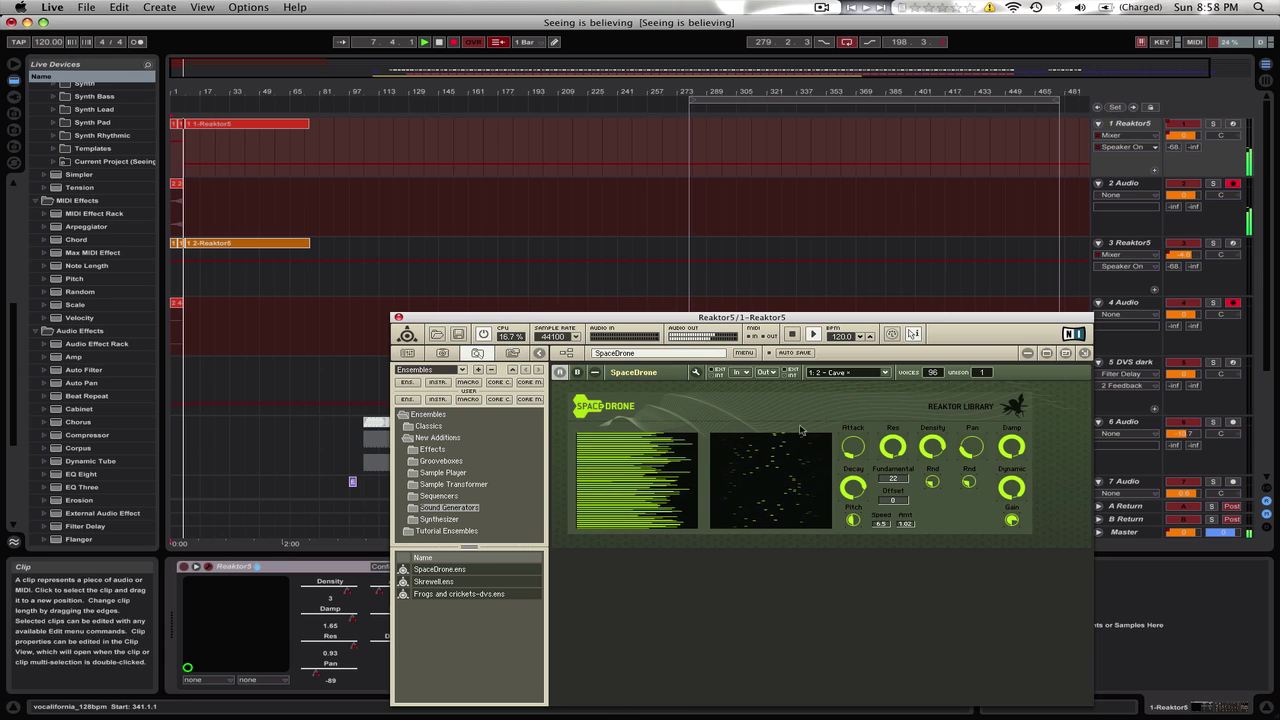
Step: Set SpaceDrone's Density to 4 and its Damp to 1.55 on the first Reaktor5 track
left_click(928, 452)
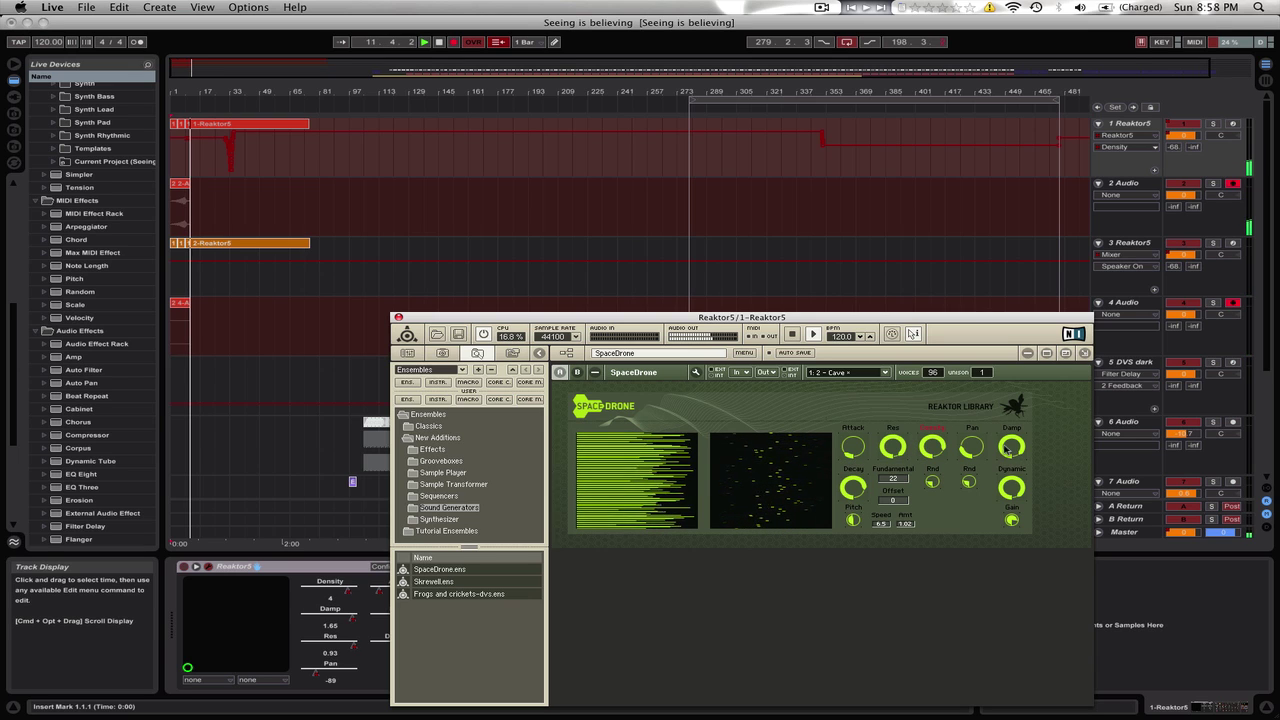
left_click_drag(1006, 449, 1003, 452)
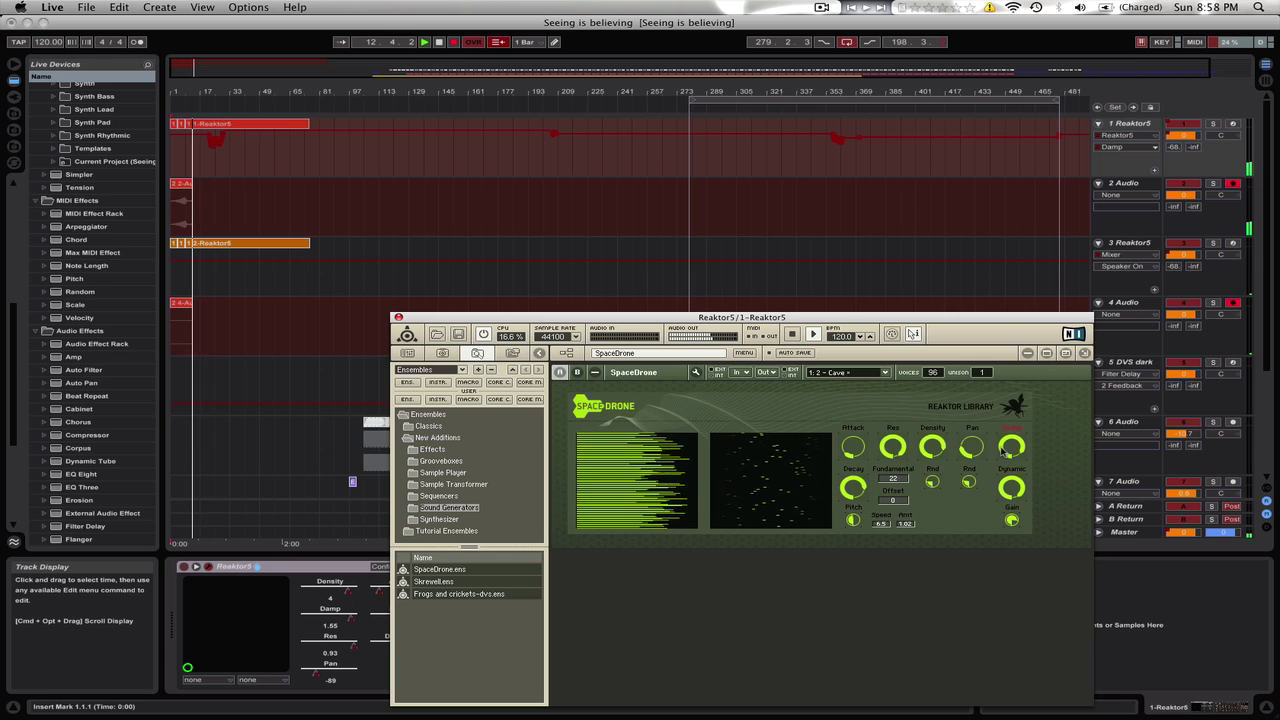
Step: Open the Skrewell ensemble on track 3 and redraw its channel levels for oscillator amplitude and oscillator frequency
left_click(1117, 245)
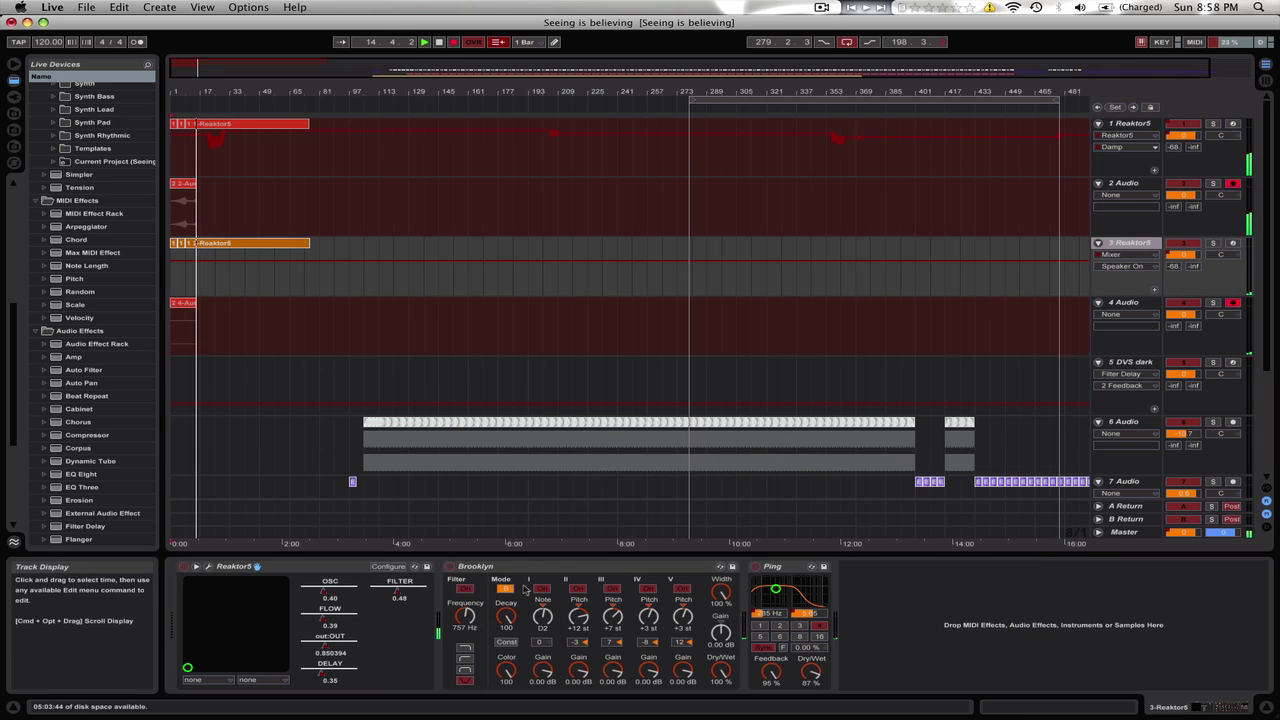
left_click(207, 567)
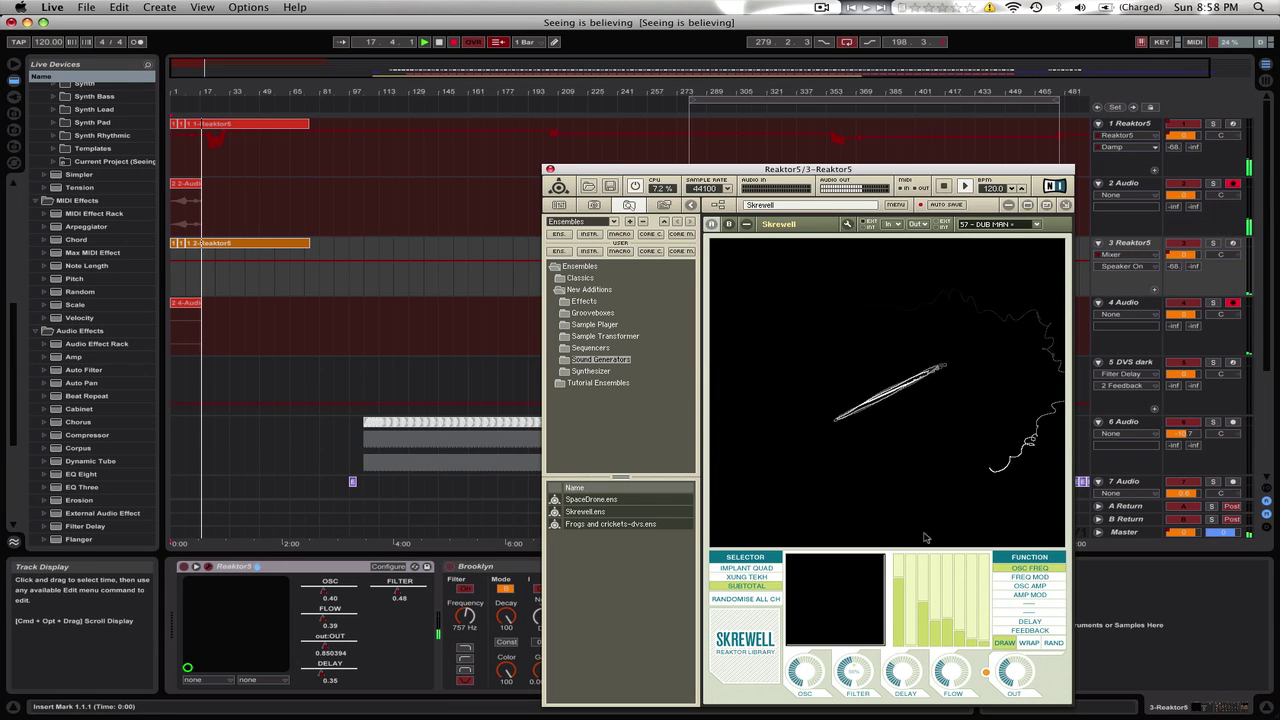
left_click(983, 595)
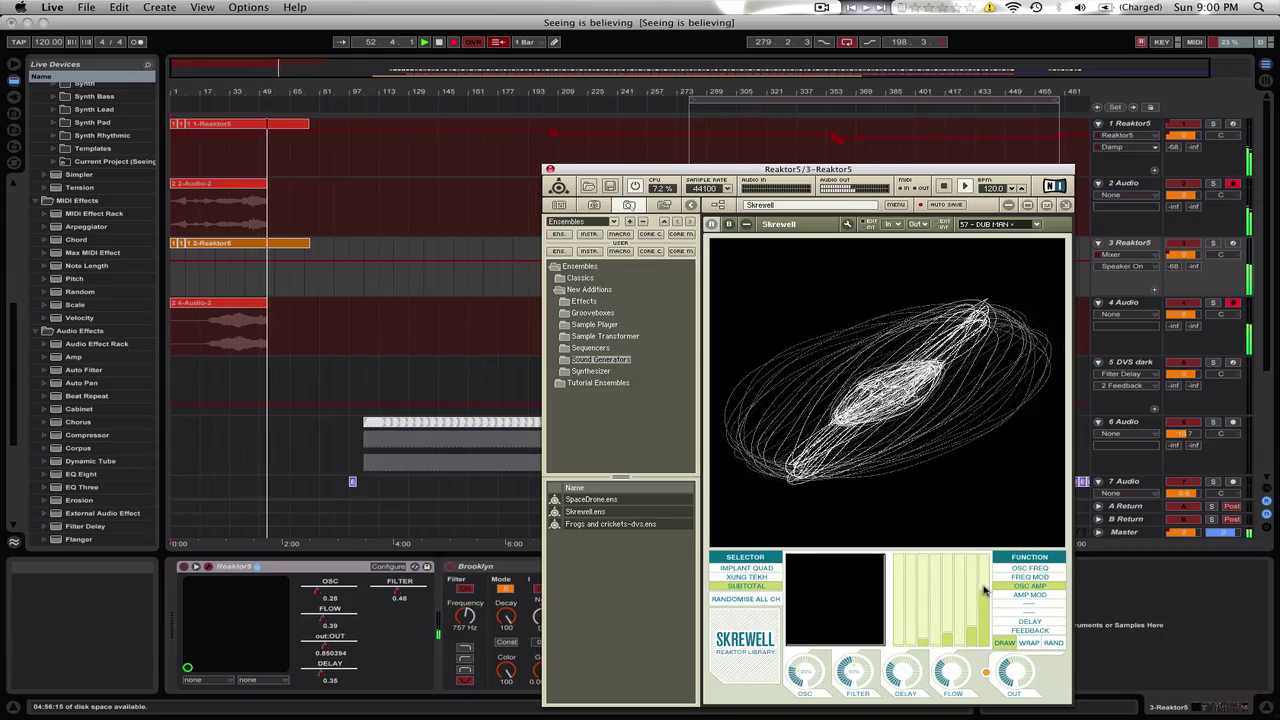
left_click(1016, 568)
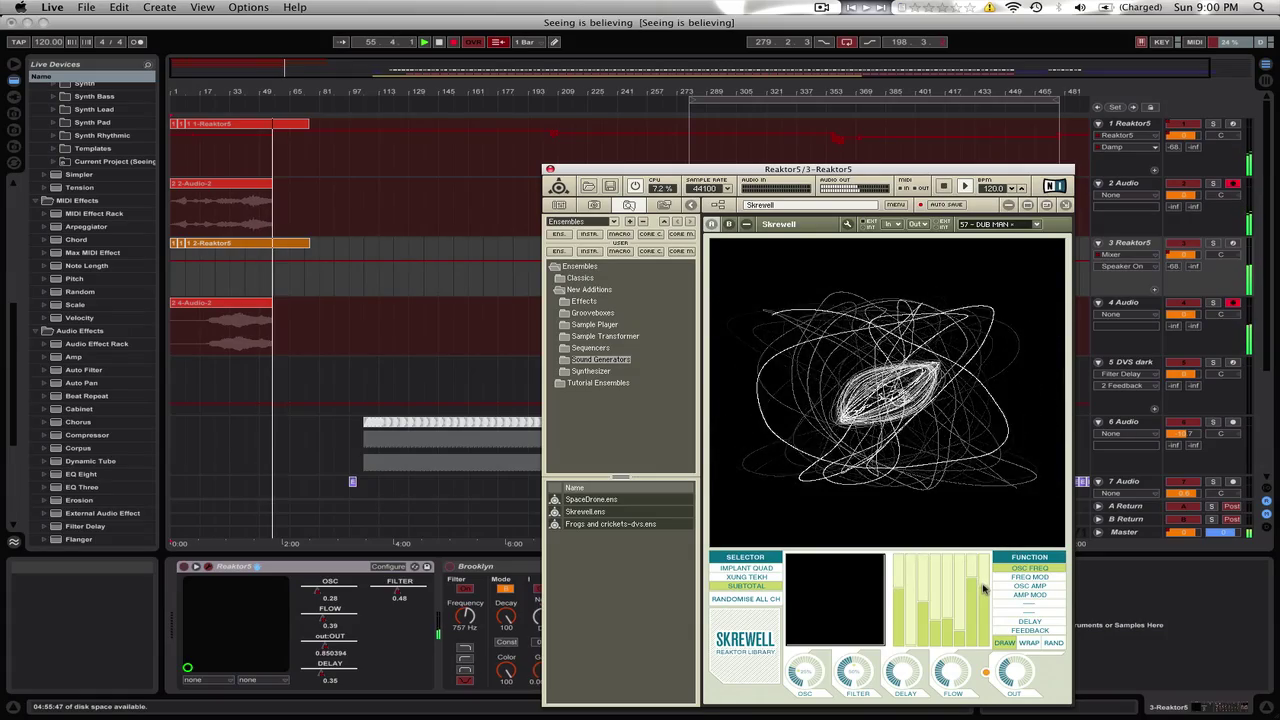
left_click(1017, 588)
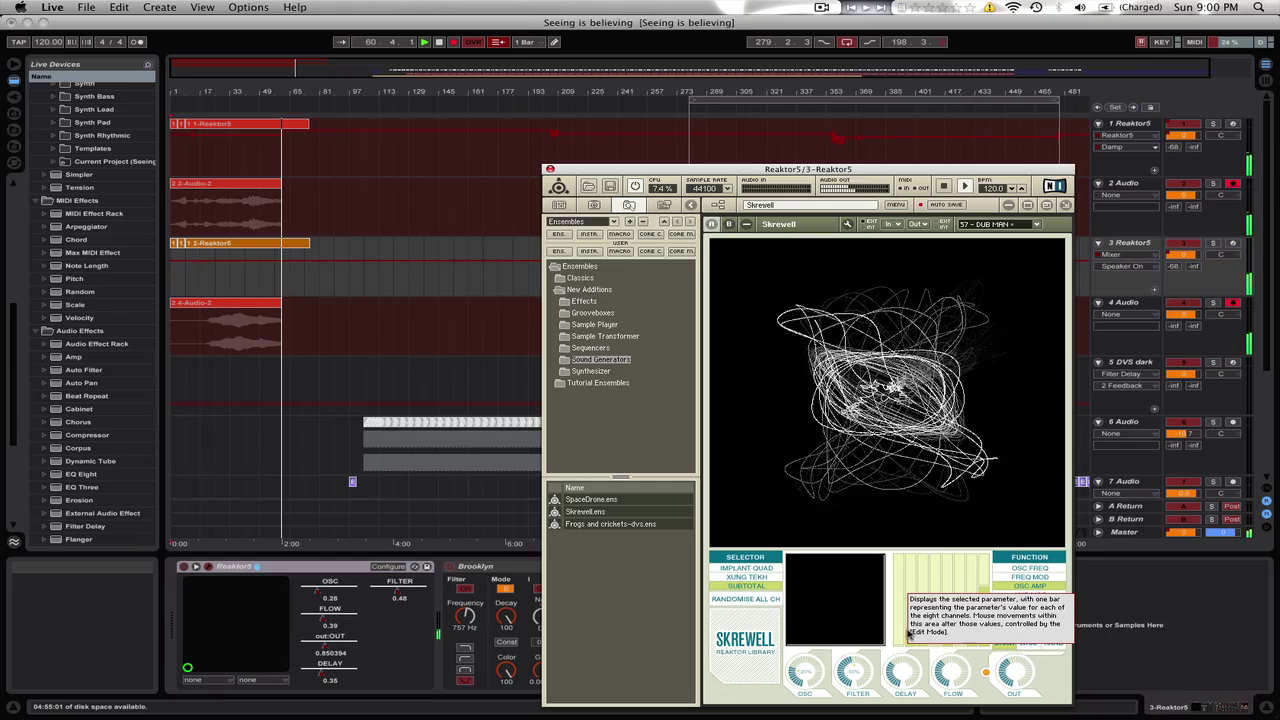
left_click(1026, 586)
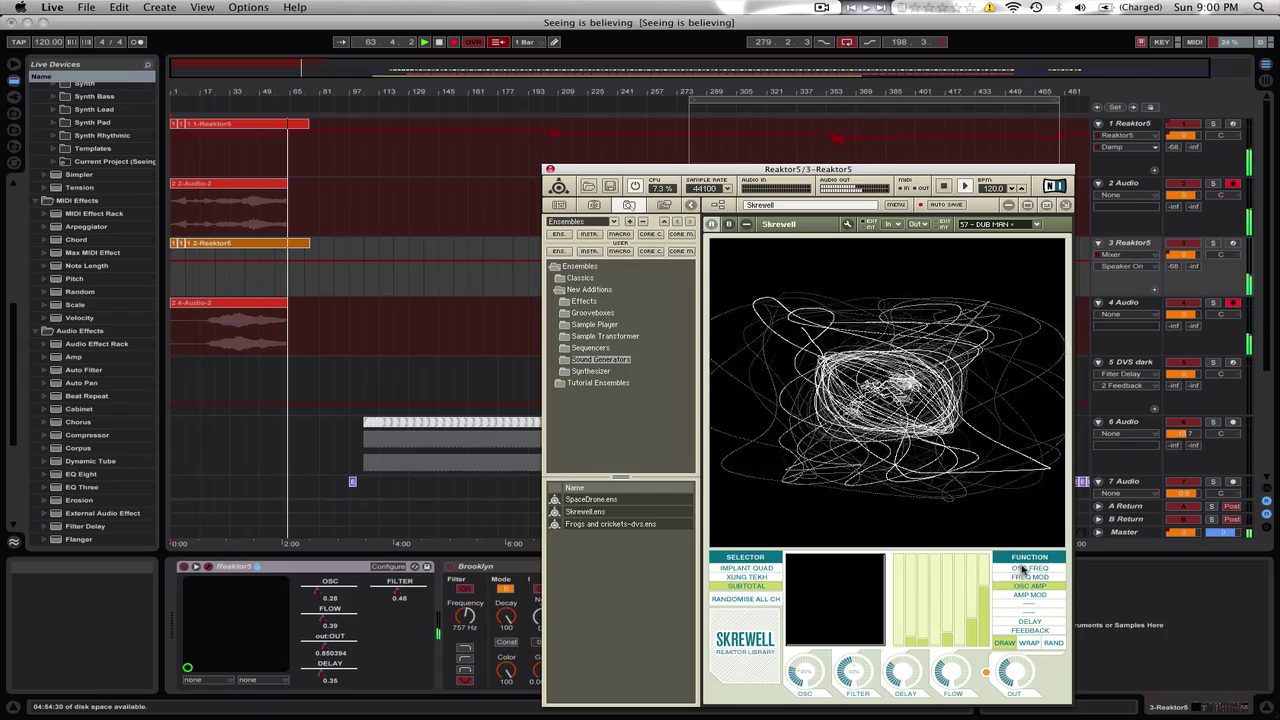
left_click(1017, 569)
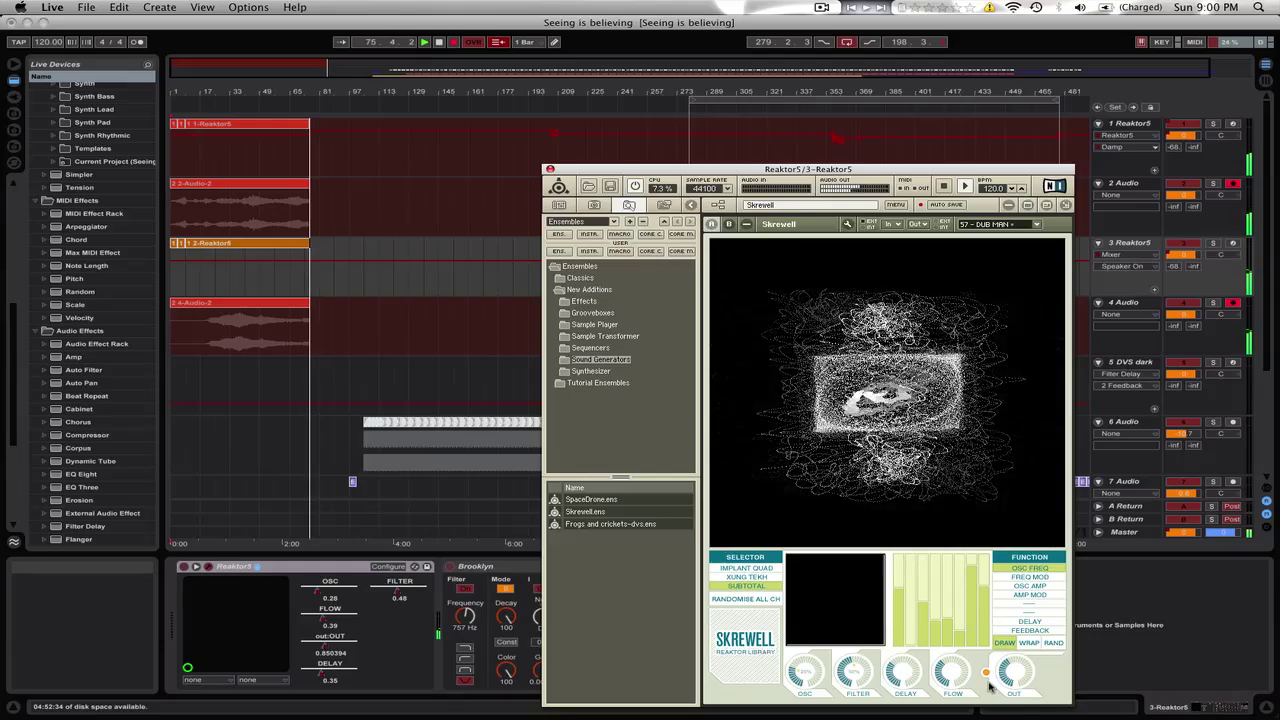
Step: Set Skrewell's Flow to 0.29, Filter to 0.53 and Osc to 0.26
left_click_drag(948, 679, 944, 684)
left_click_drag(844, 670, 845, 662)
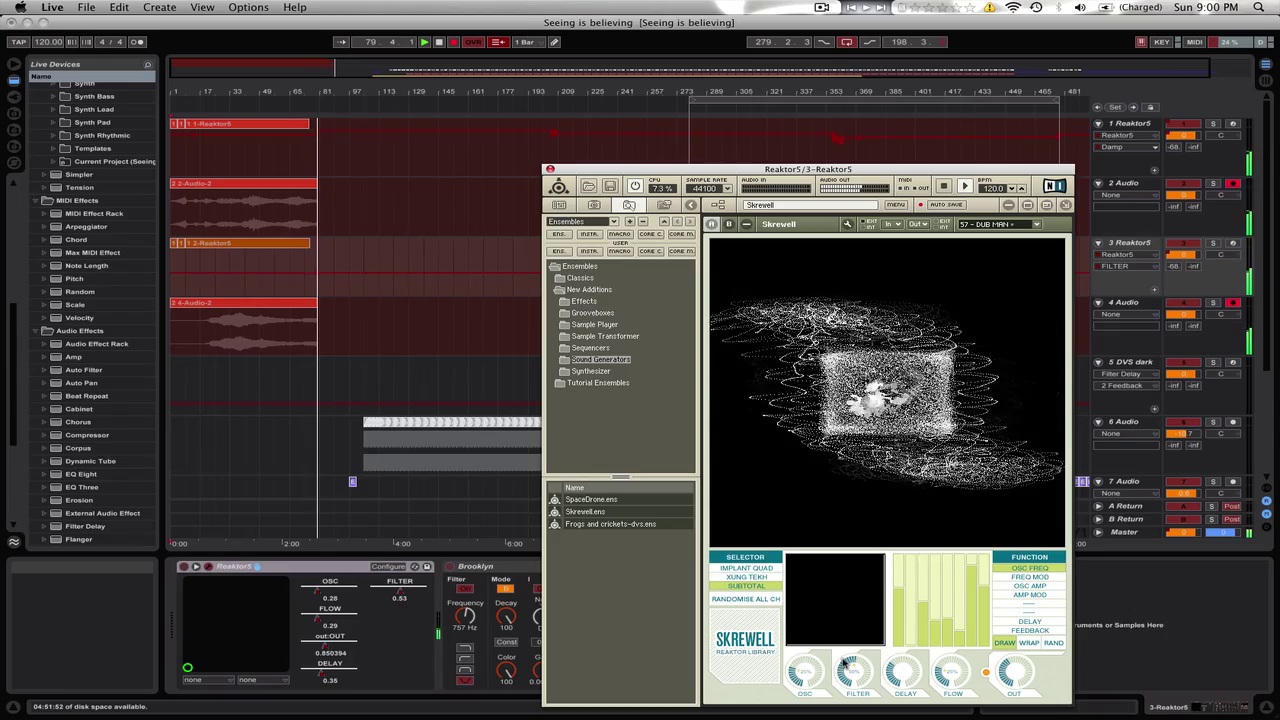
left_click_drag(793, 676, 793, 678)
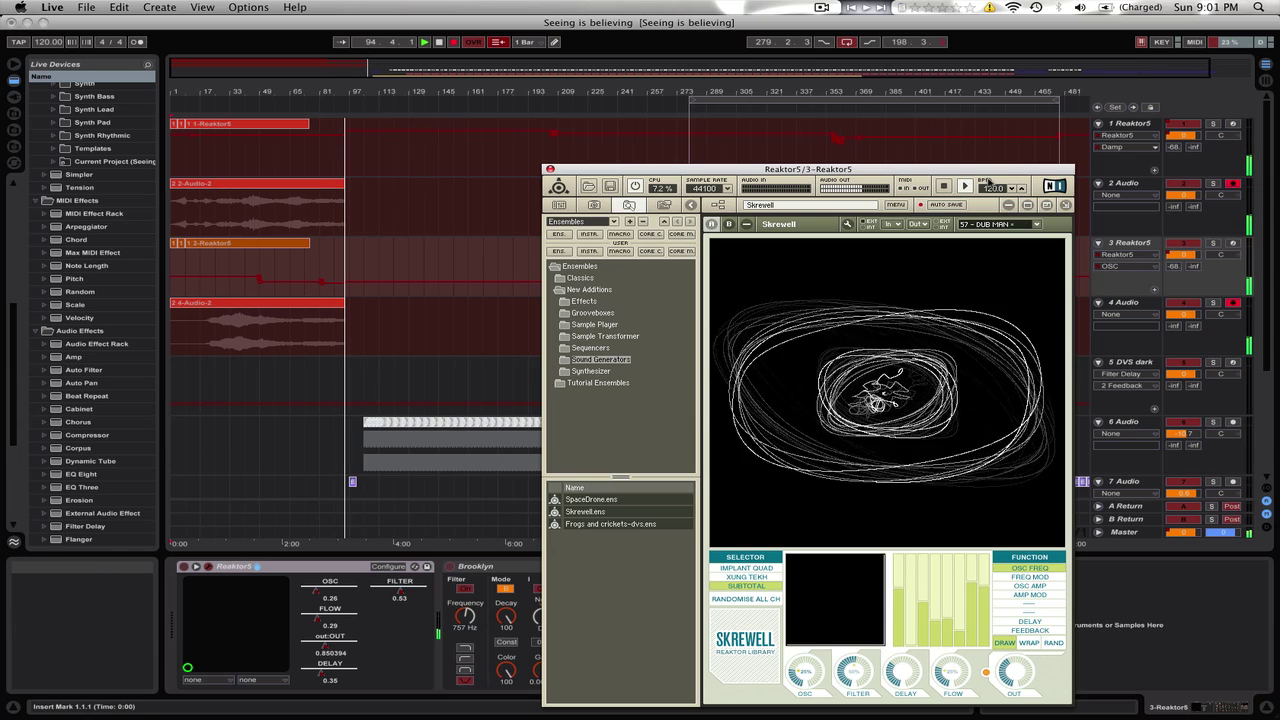
Step: Duplicate the four-bar CrVox 110 clip at bar 97 on track 7 repeatedly to fill the gap up to bar 401
left_click(1128, 303)
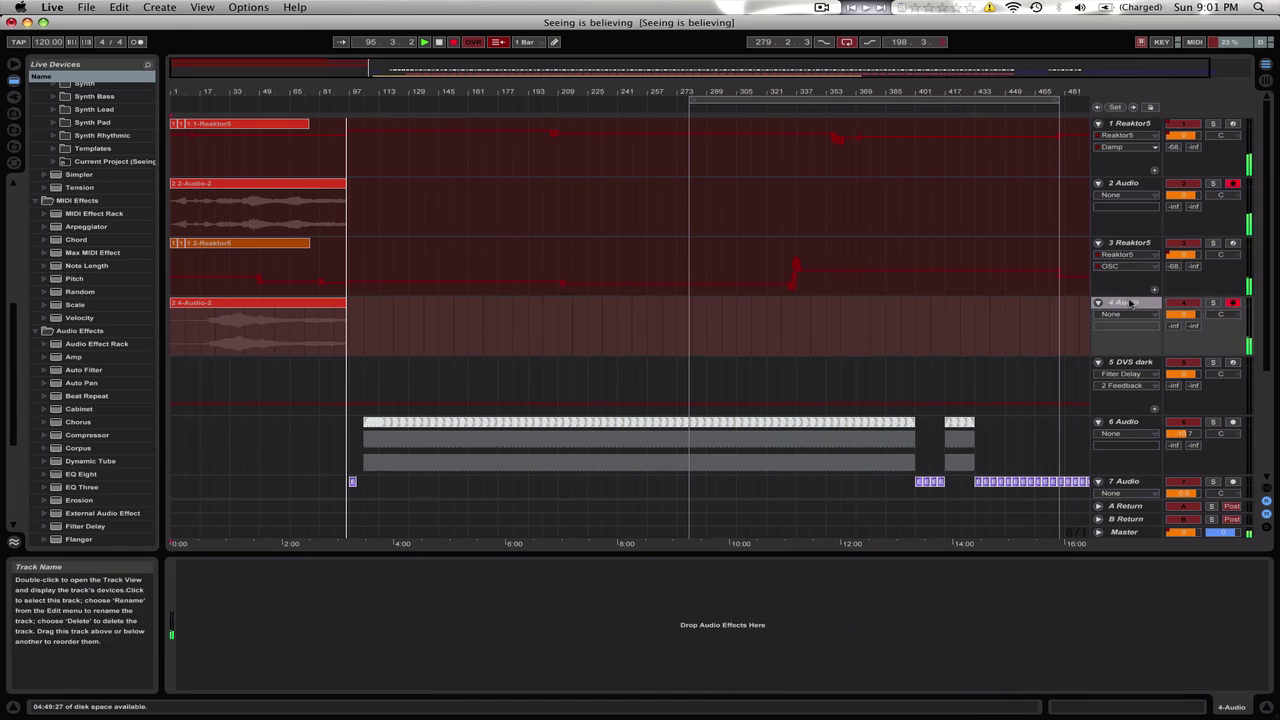
left_click(1120, 422)
scroll(1095, 378, "down", 1)
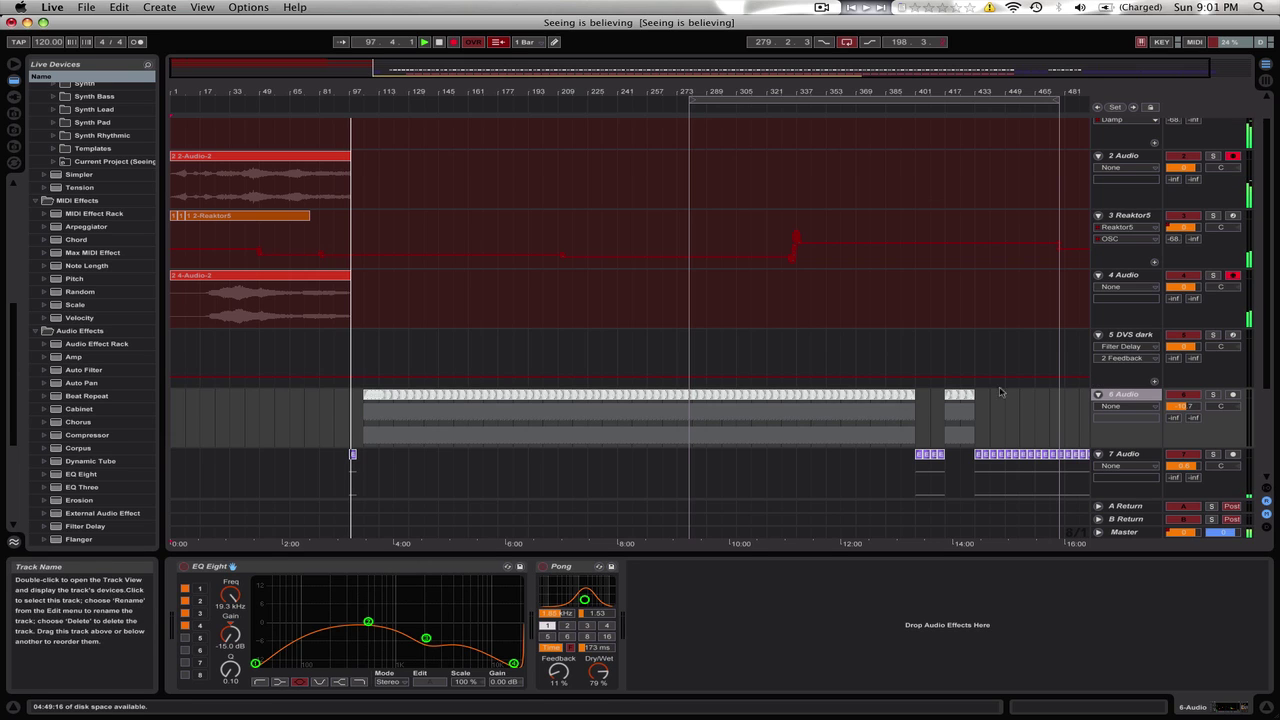
left_click(353, 456)
left_click(353, 456)
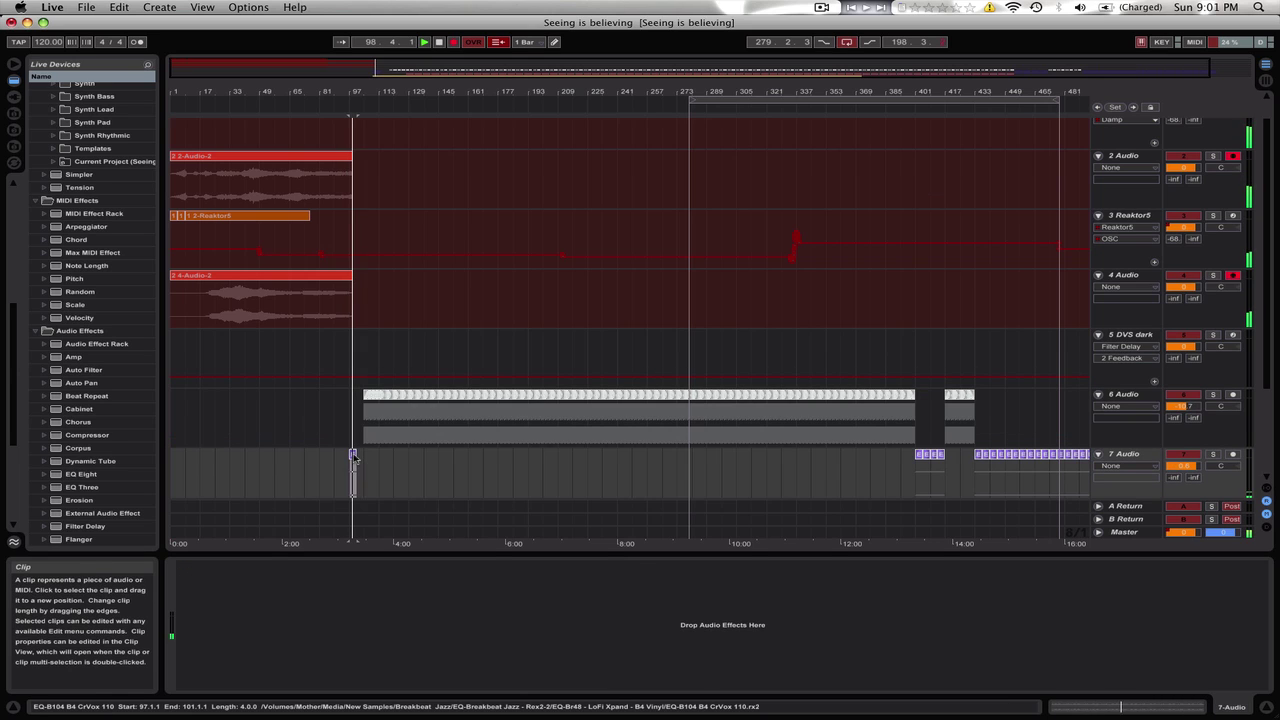
key("super+d")
key("super+d")
key("super+d")
key("super+d")
key("super+d")
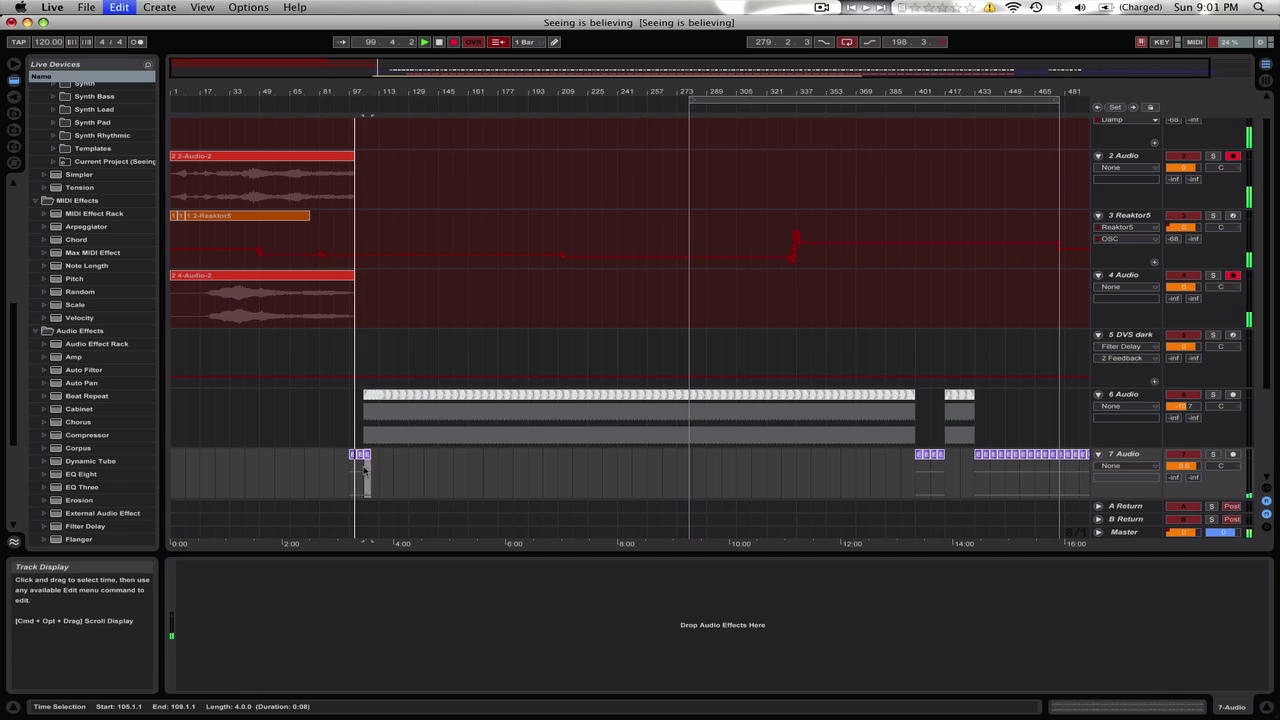
key("super+d")
key("super+d")
key("super+d")
key("super+d")
key("super+d")
key("super+d")
key("super+d")
key("super+d")
key("super+d")
key("super+d")
key("super+d")
key("super+d")
key("super+d")
key("super+d")
key("super+d")
key("super+d")
key("super+d")
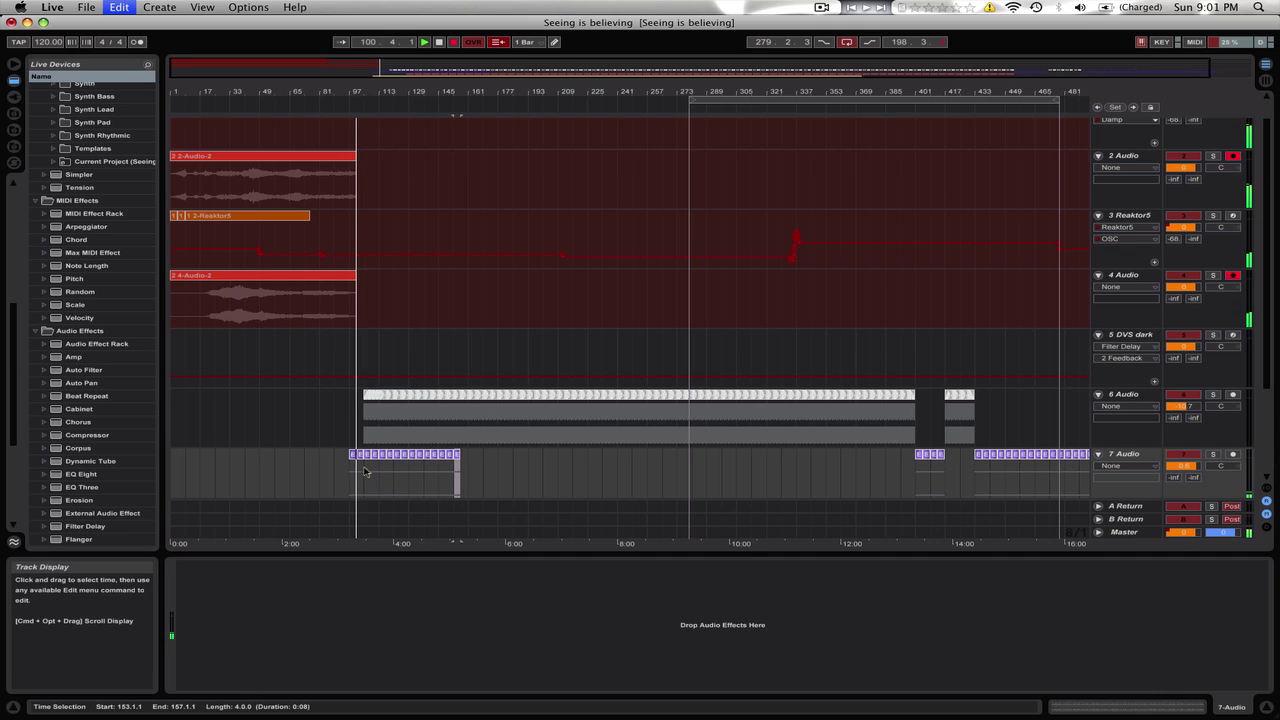
key("super+d")
key("super+d")
key("super+d")
key("super+d")
key("super+d")
key("super+d")
key("super+d")
key("super+d")
key("super+d")
key("super+d")
key("super+d")
key("super+d")
key("super+d")
key("super+d")
key("super+d")
key("super+d")
key("super+d")
key("super+d")
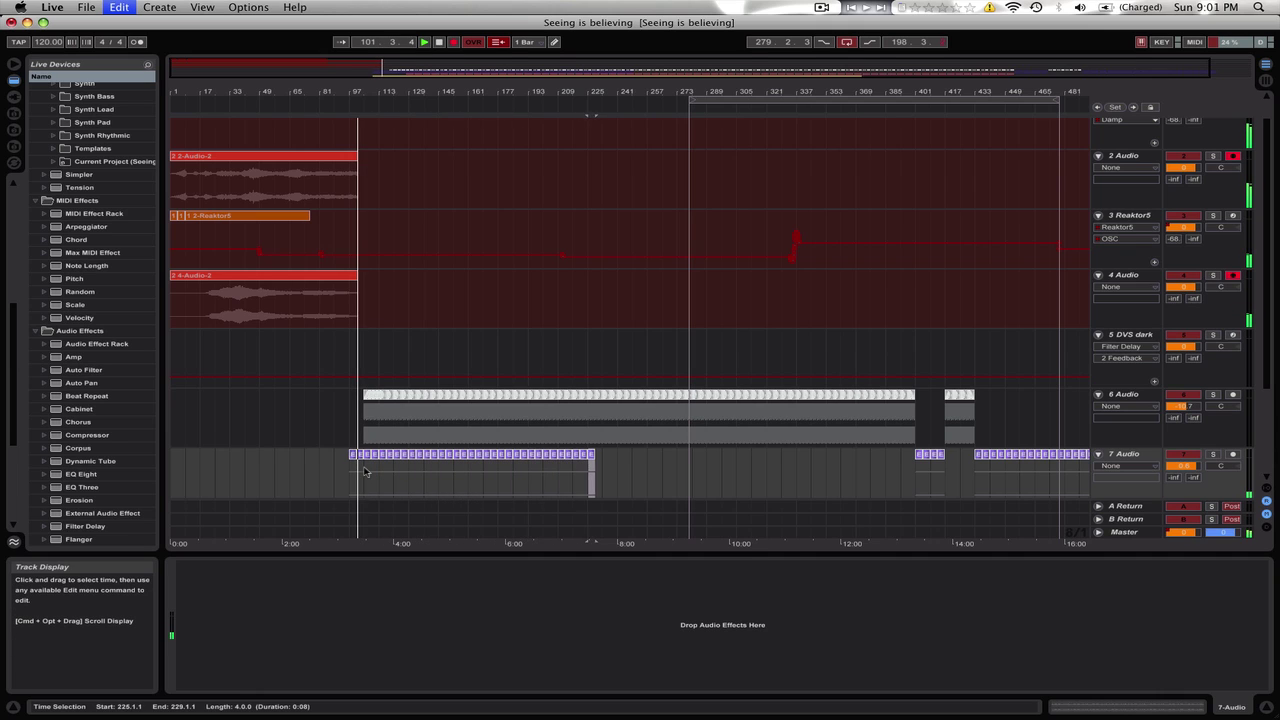
key("super+d")
key("super+d")
key("super+d")
key("super+d")
key("super+d")
key("super+d")
key("super+d")
key("super+d")
key("super+d")
key("super+d")
key("super+d")
key("super+d")
key("super+d")
key("super+d")
key("super+d")
key("super+d")
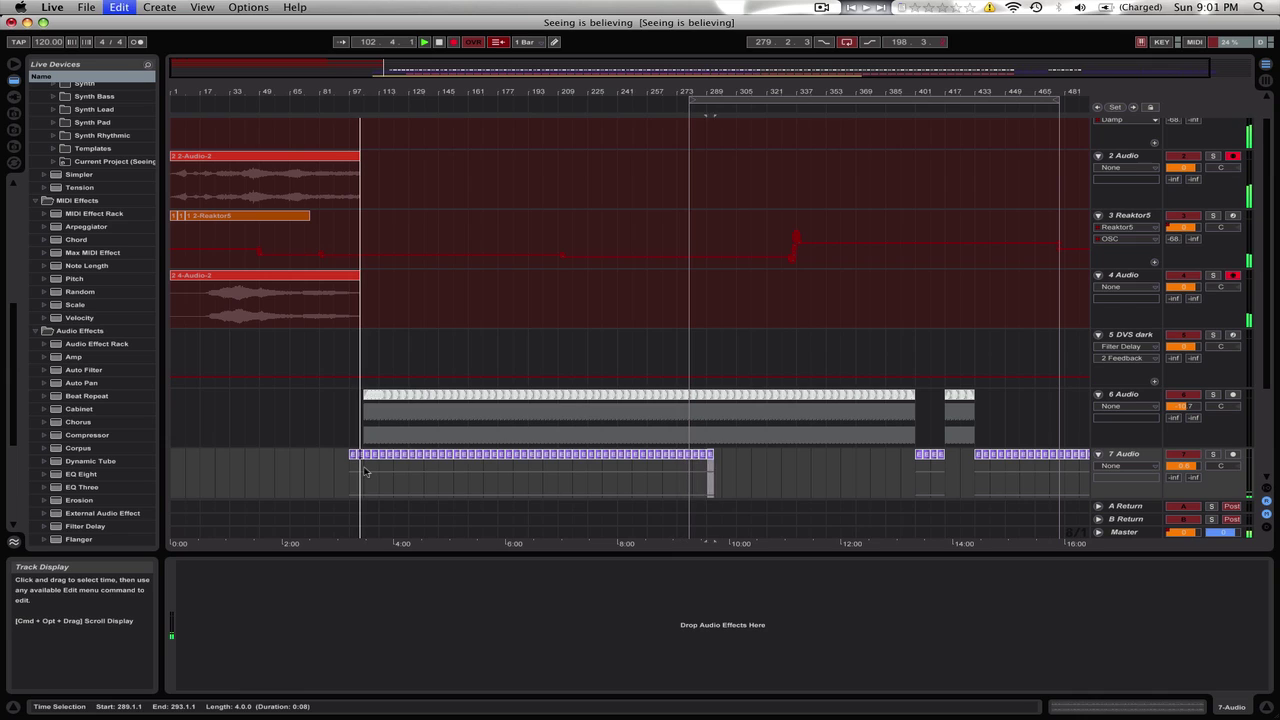
key("super+d")
key("super+d")
key("super+d")
key("super+d")
key("super+d")
key("super+d")
key("super+d")
key("super+d")
key("super+d")
key("super+d")
key("super+d")
key("super+d")
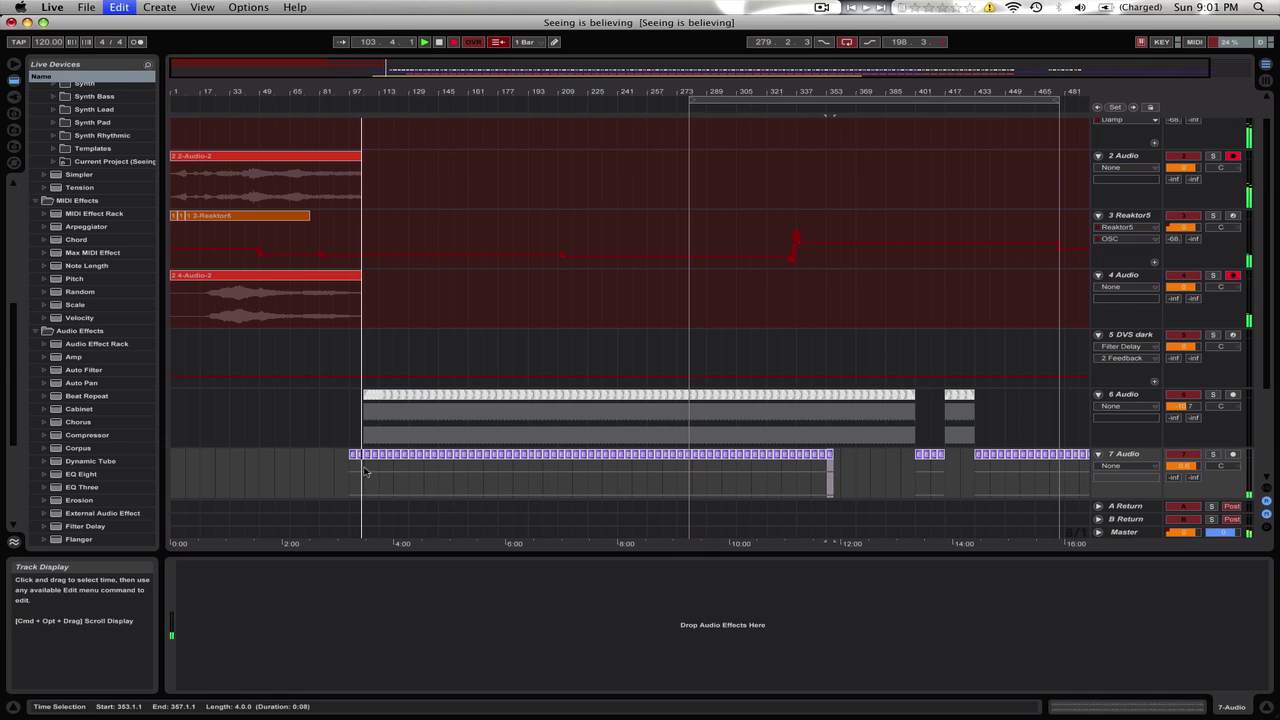
key("super+d")
key("super+d")
key("super+d")
key("super+d")
key("super+d")
key("super+d")
key("super+d")
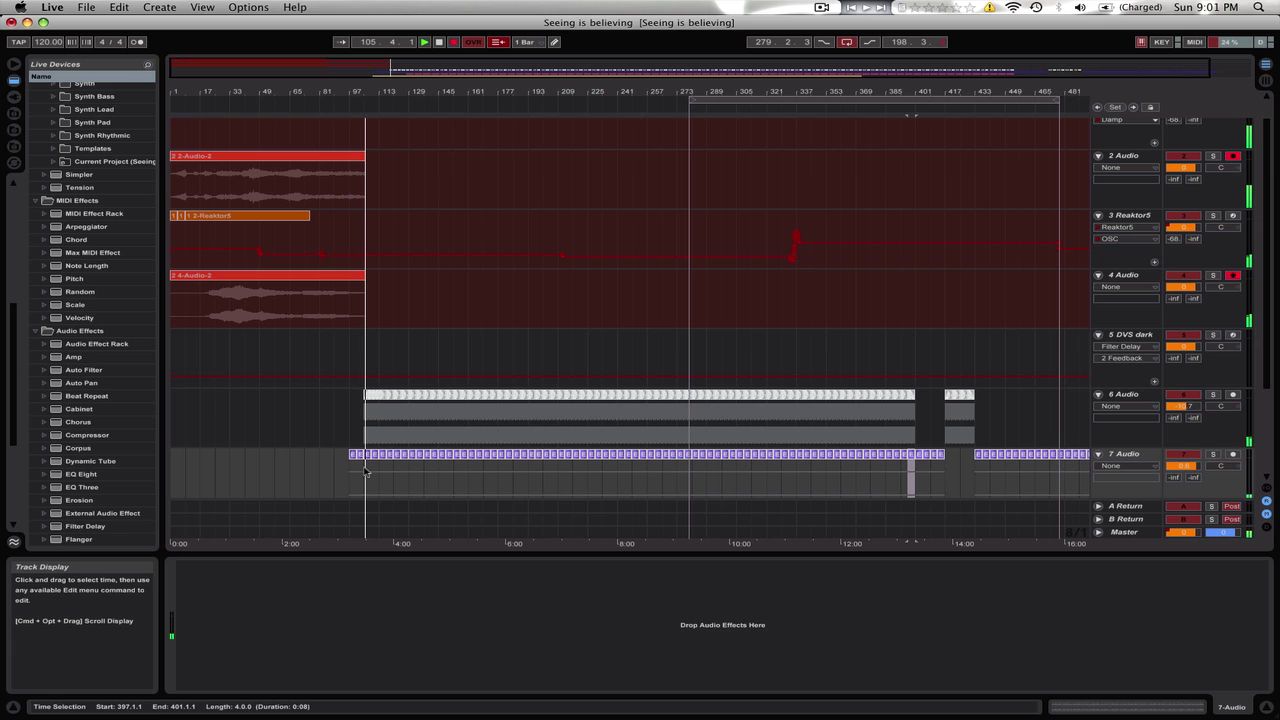
Step: Lower track 7's volume to about -5.2 dB in the Session View mixer and return to the Arrangement View
key("super+Tab")
key("super+Tab")
key("super+Tab")
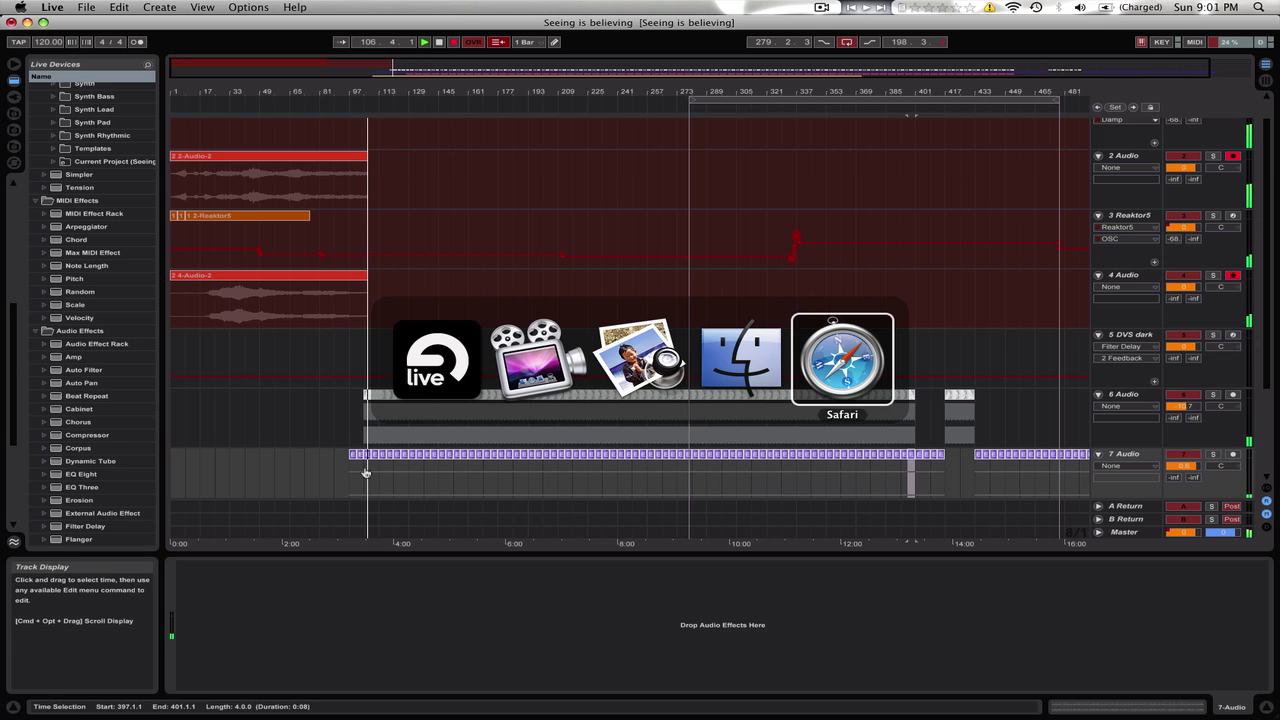
key("Tab")
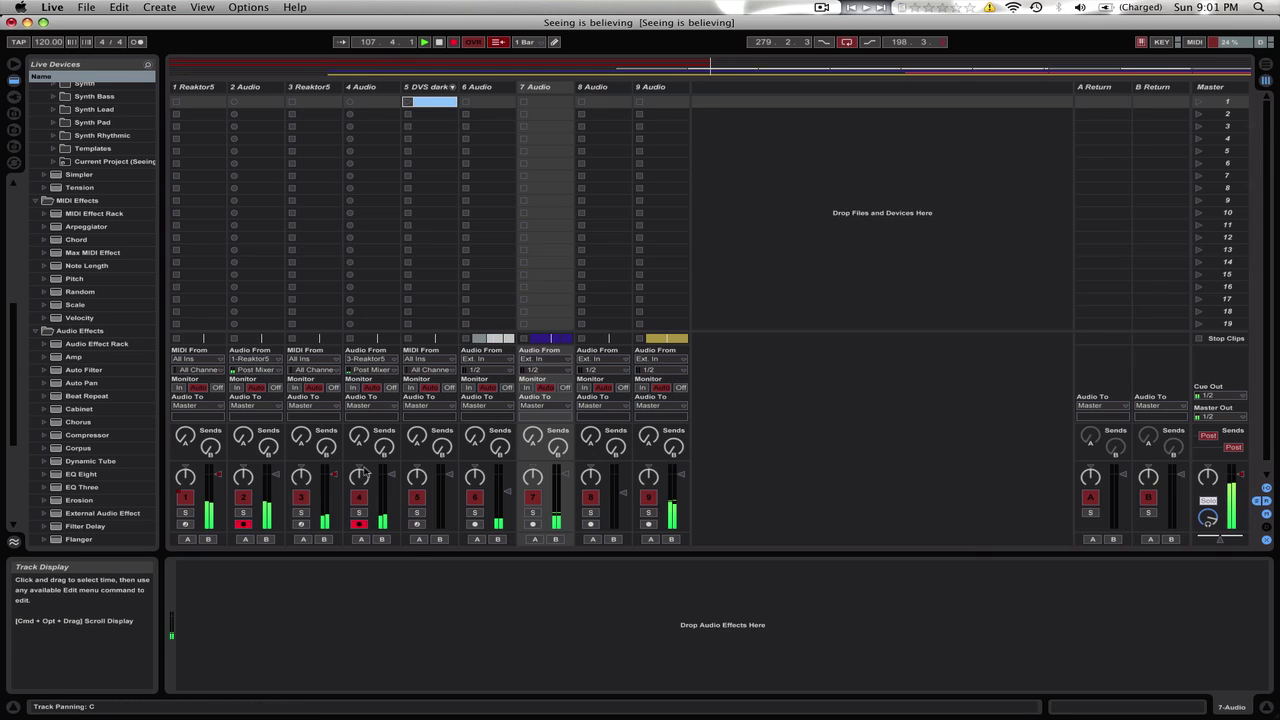
key("Tab")
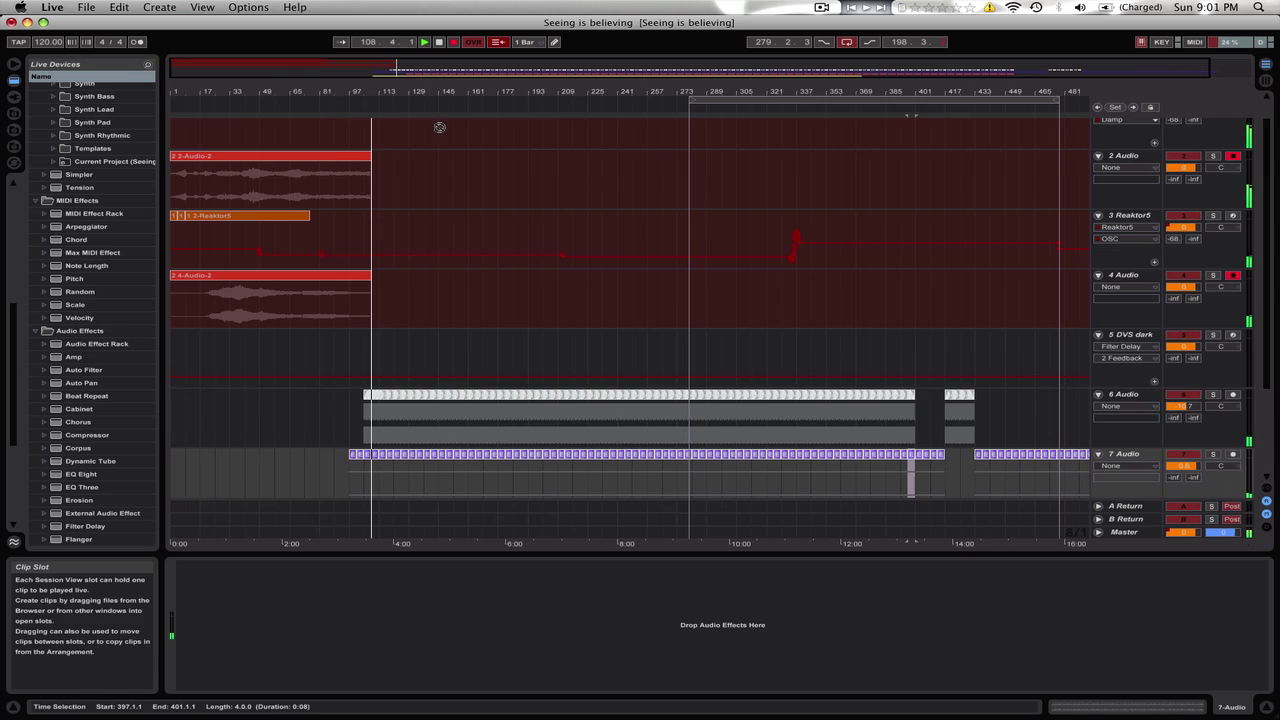
key("Tab")
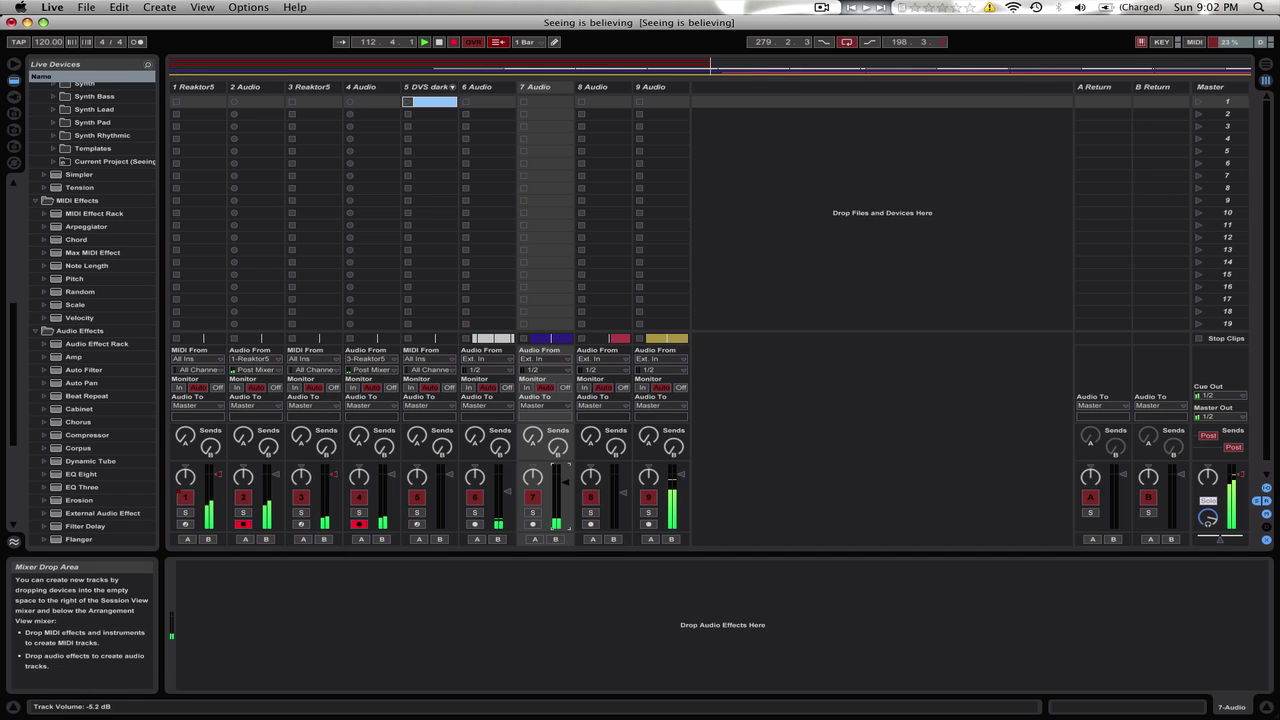
key("Tab")
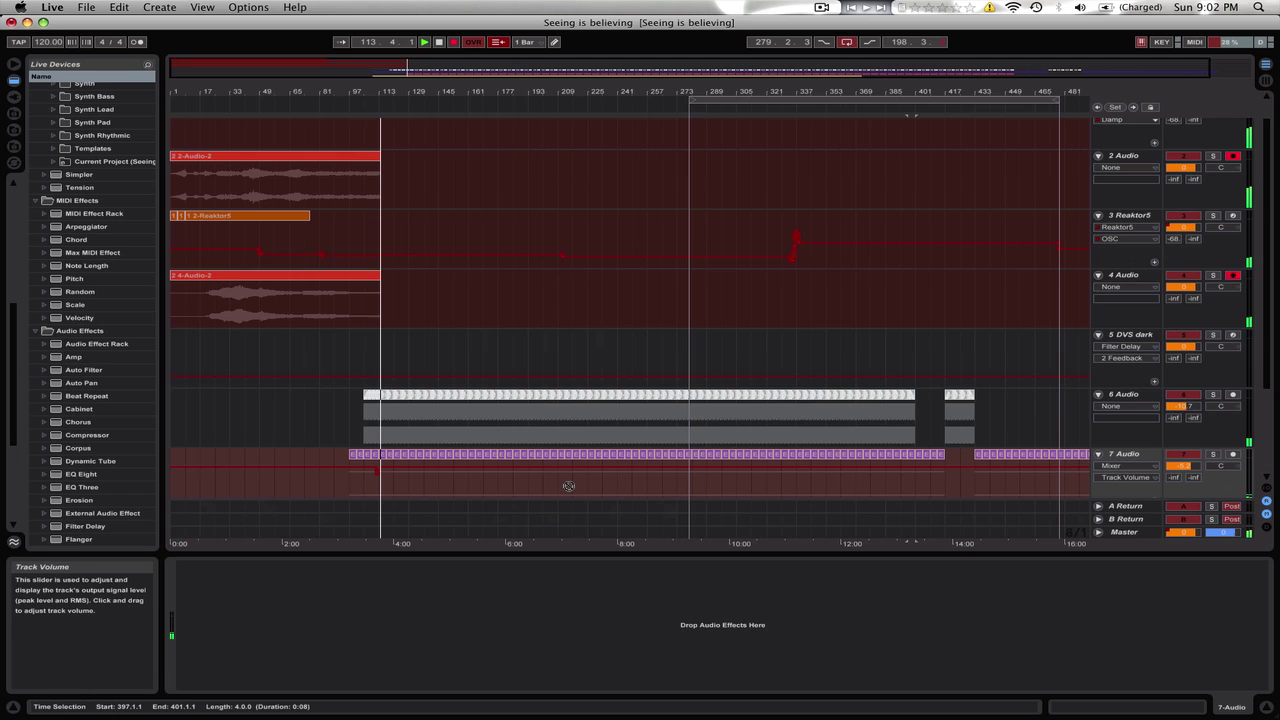
Step: Open the DVS dark track's clip in the Session View and delete all of its MIDI notes
left_click(1124, 340)
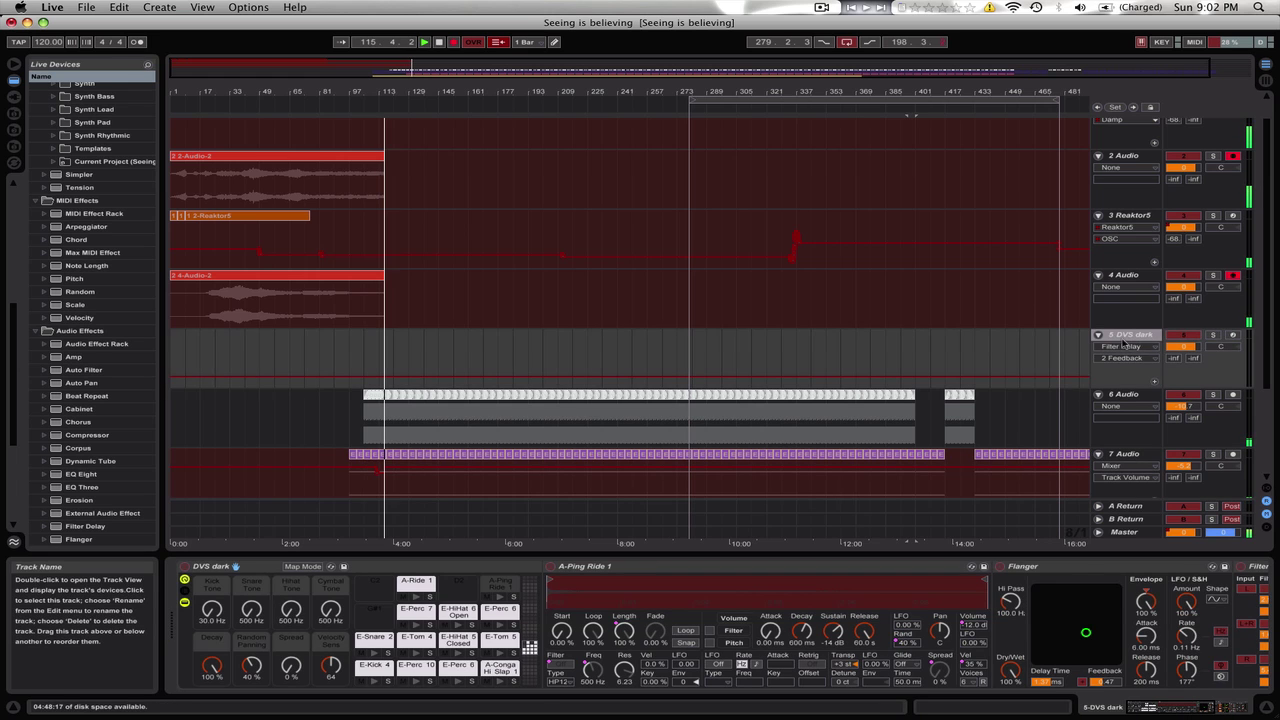
key("Tab")
left_click(432, 102)
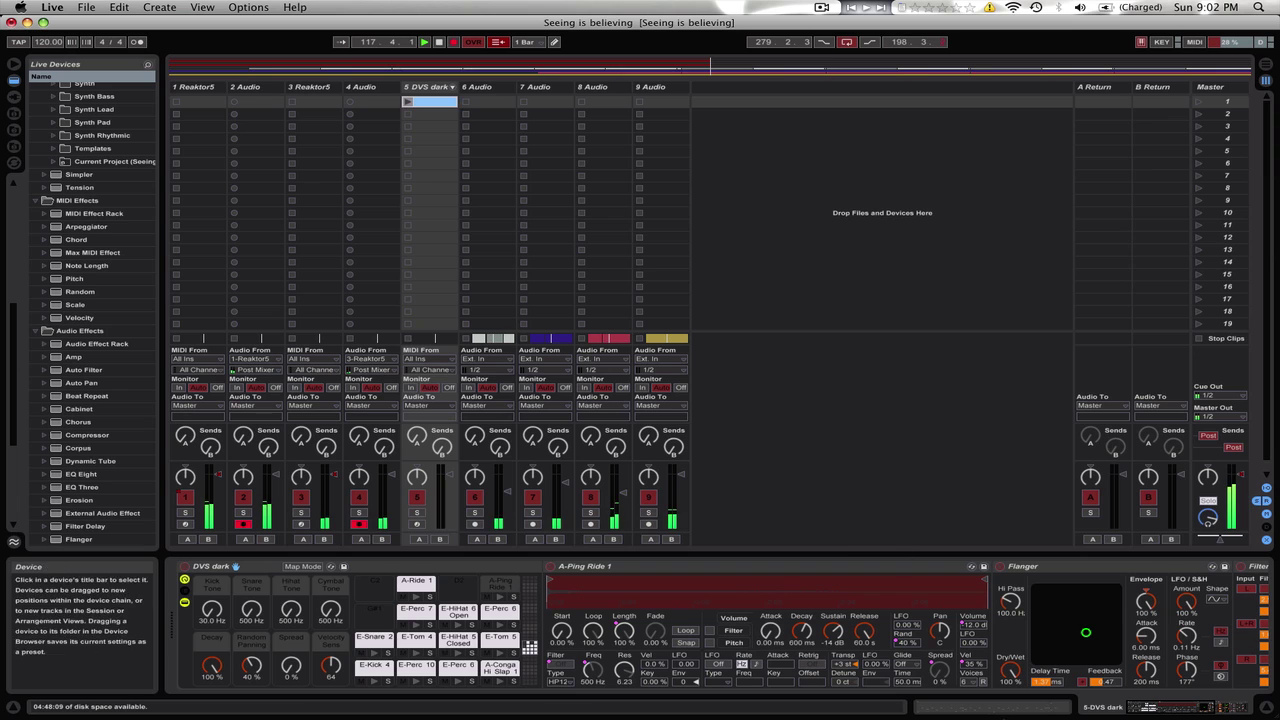
key("shift+Tab")
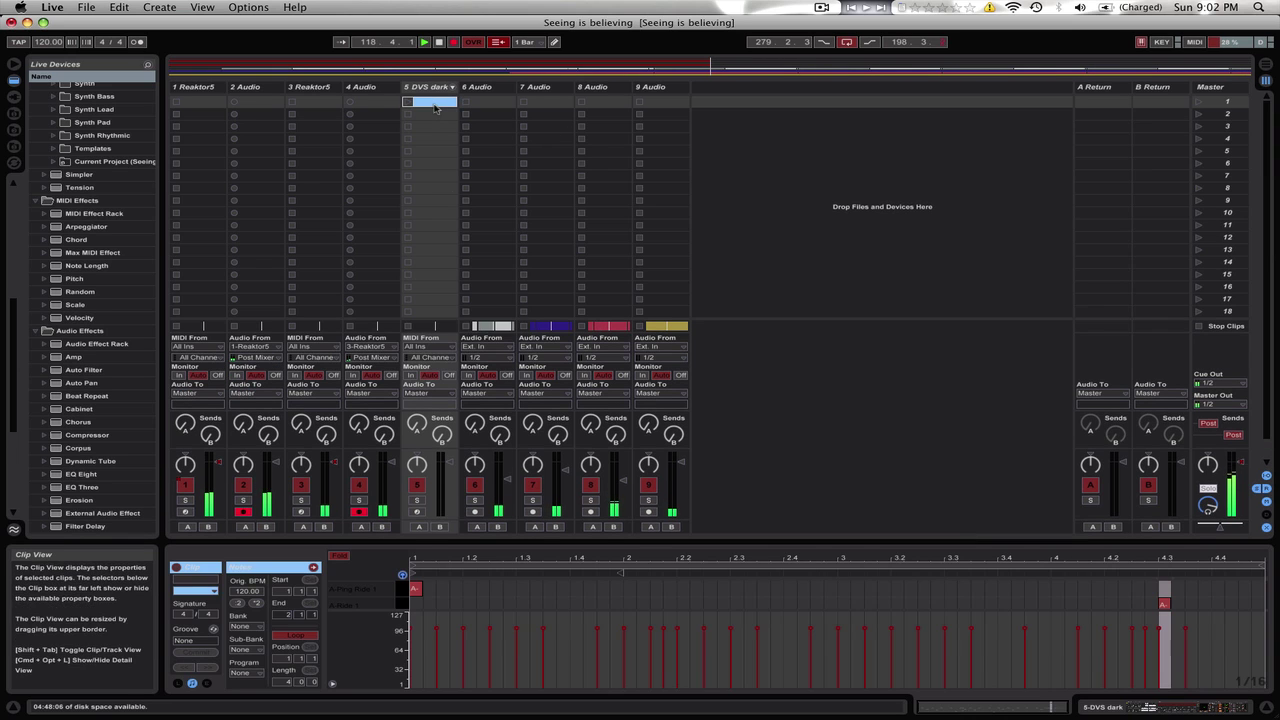
left_click(534, 598)
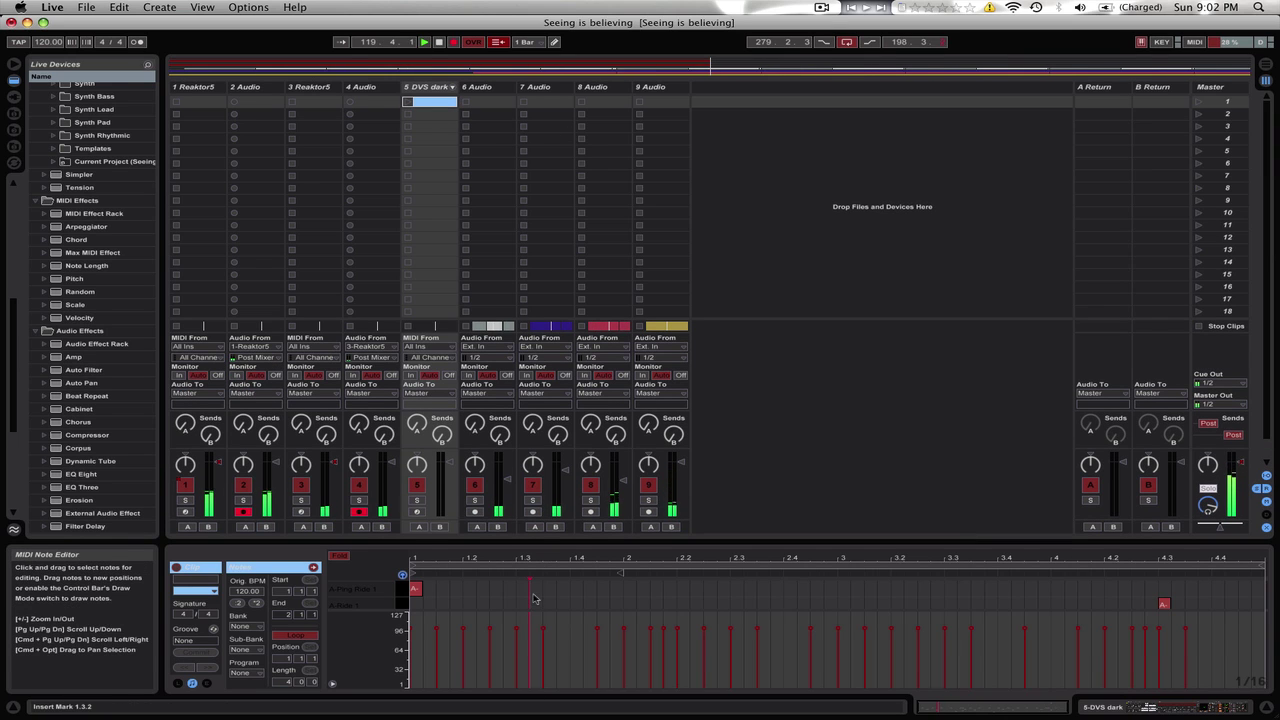
key("super+a")
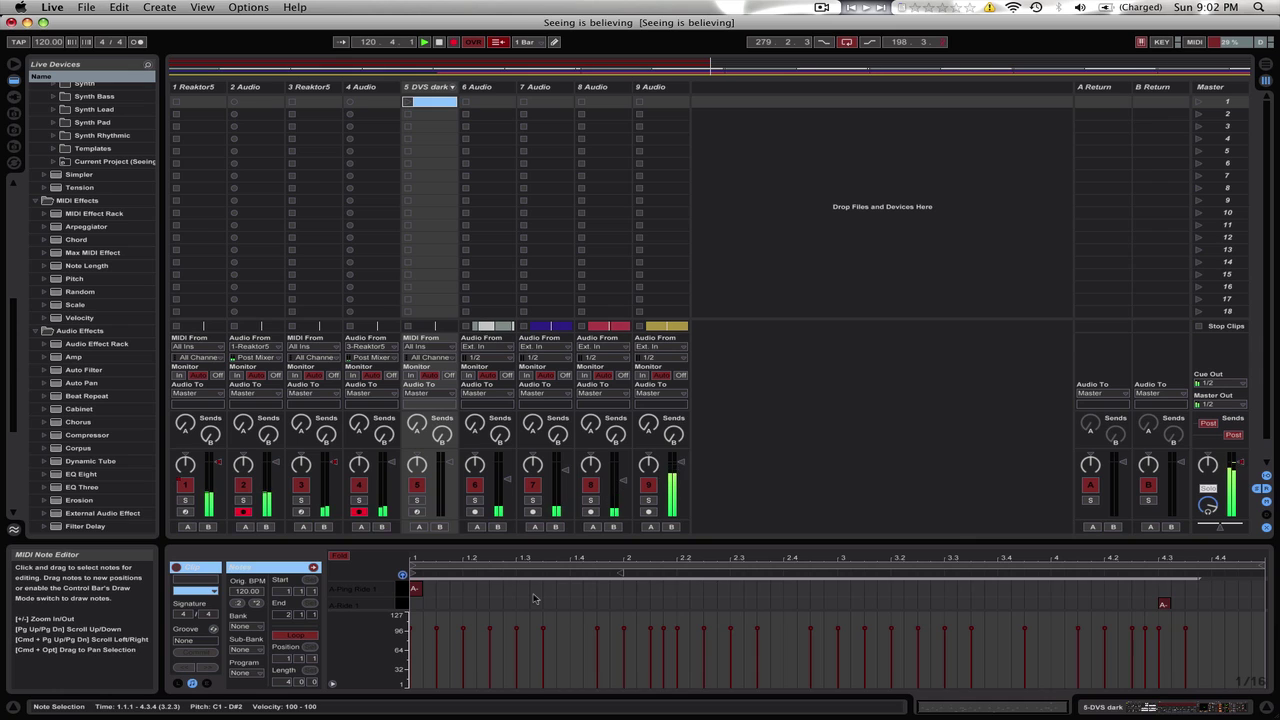
key("Delete")
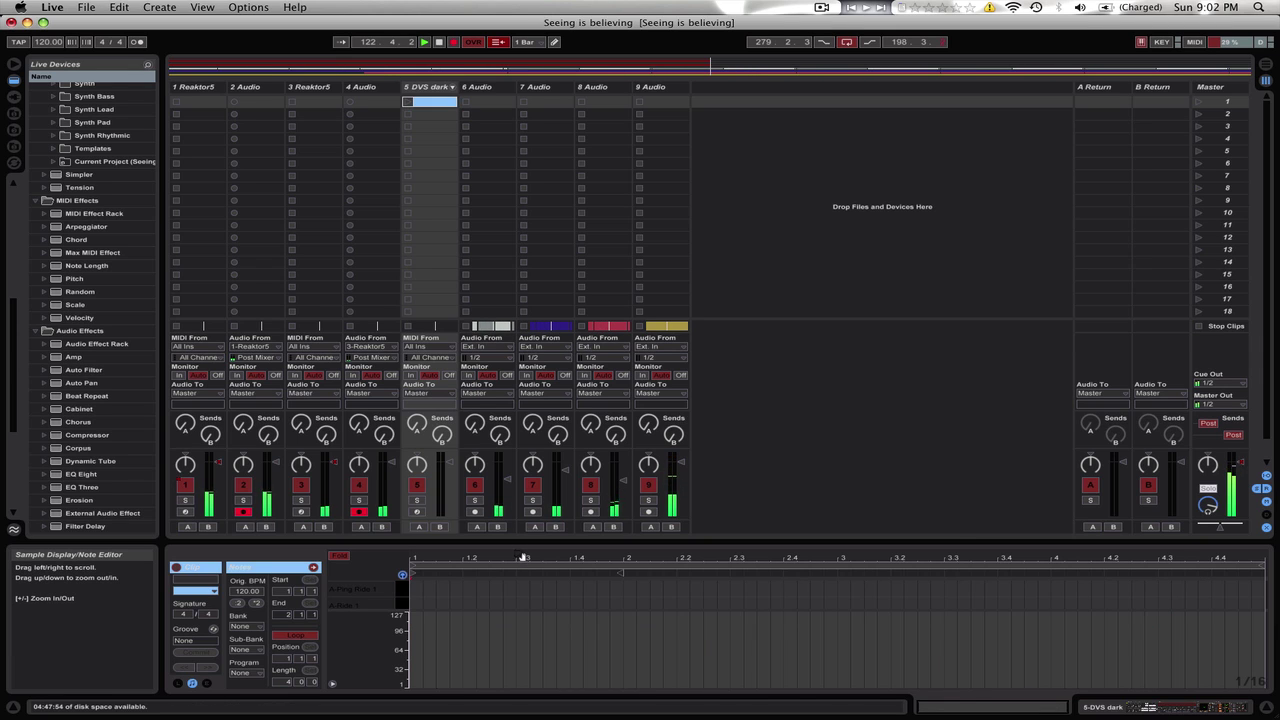
Step: Enlarge the note editor and place E-Kick 4 notes at 1.1.1 and 3.1.1 in the DVS dark clip
left_click_drag(521, 548, 521, 376)
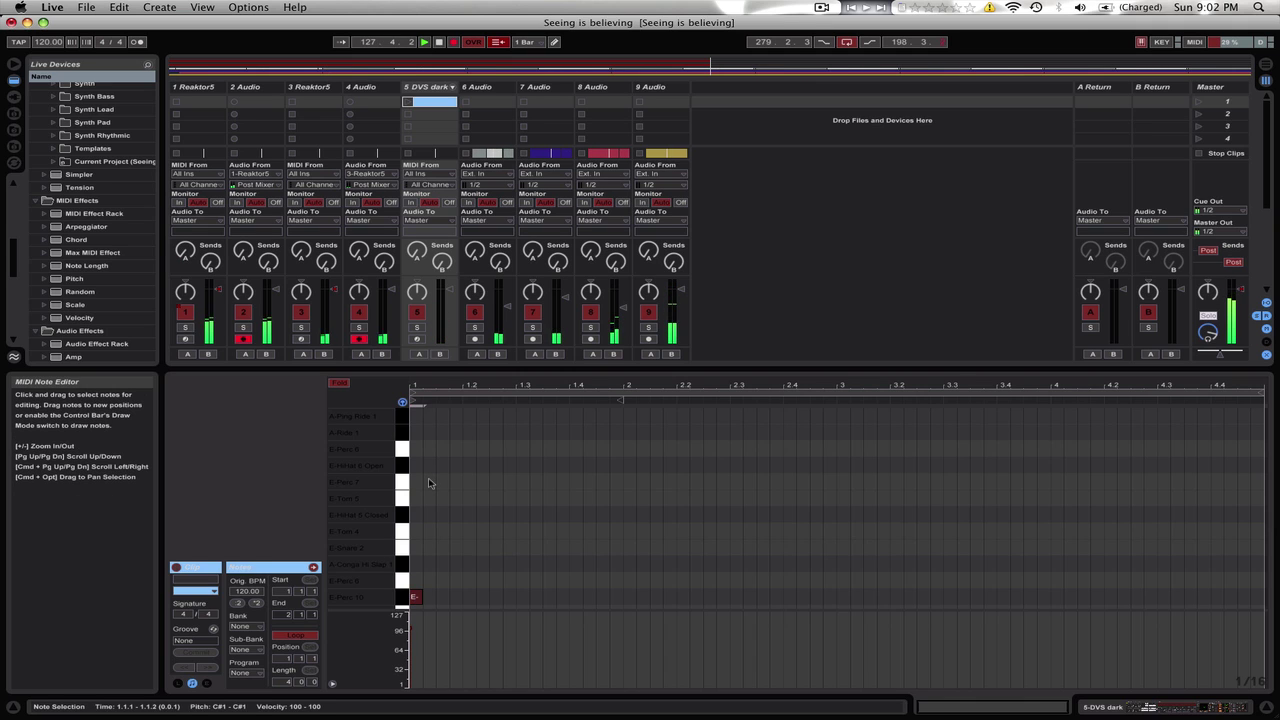
scroll(453, 590, "down", 1)
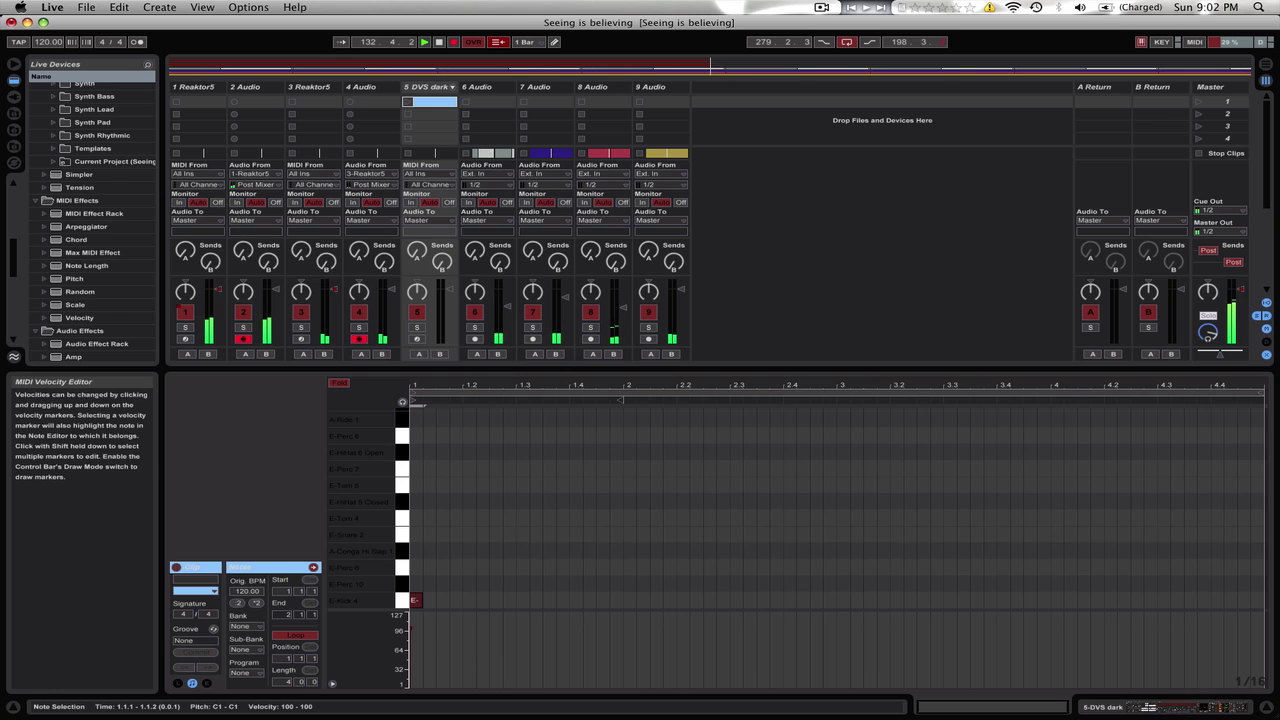
double_click(813, 601)
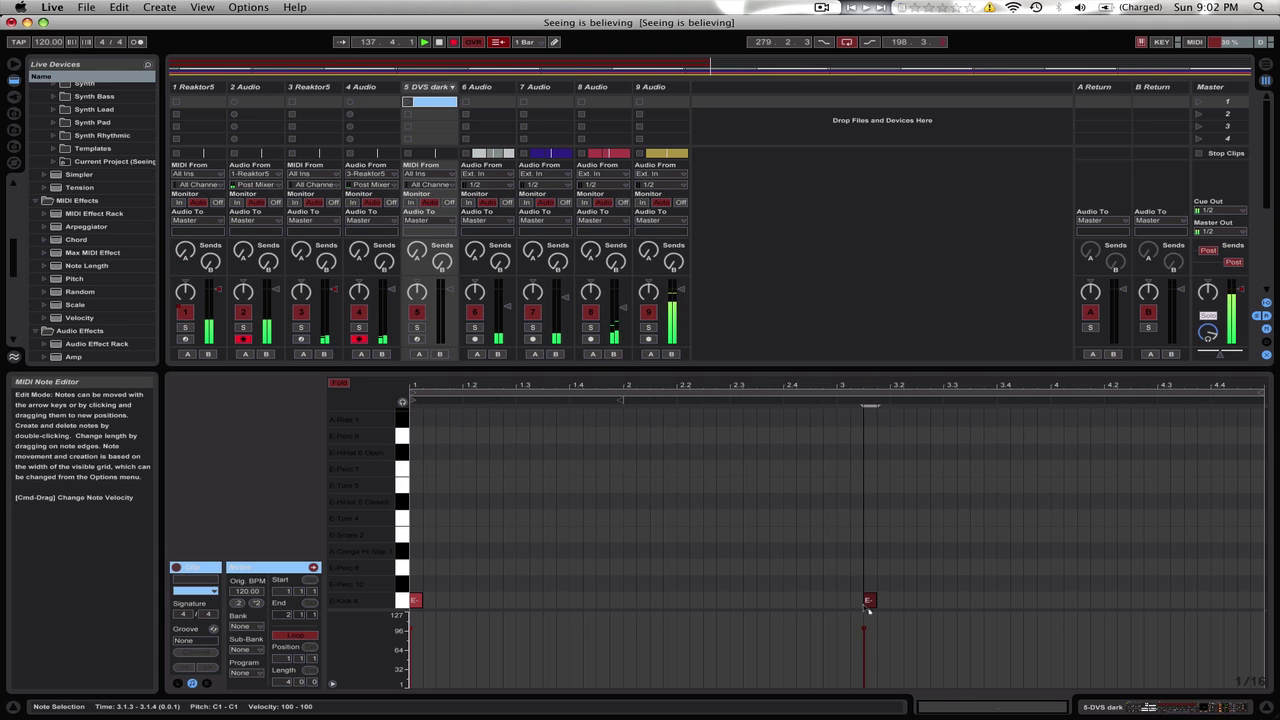
left_click_drag(866, 606, 853, 606)
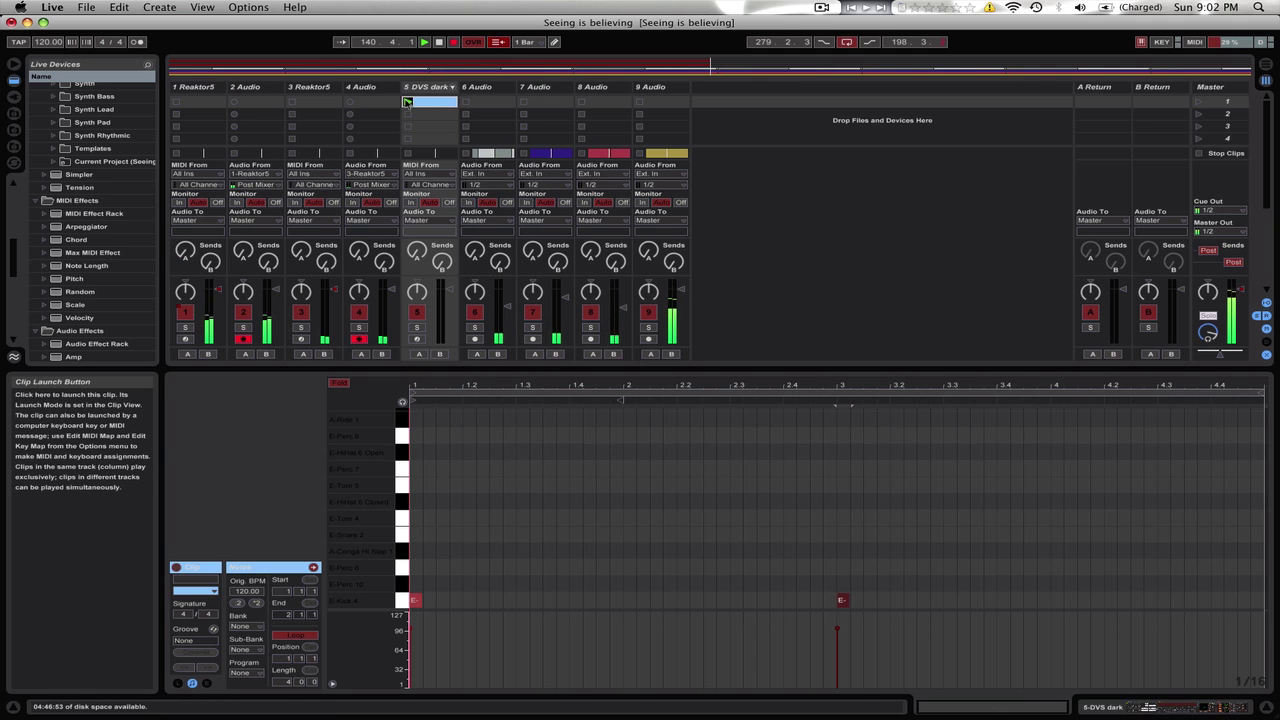
Step: Launch the DVS dark clip and add an E-Perc 10 note at 2.1.1 and a D1 percussion note at 2.1.4
left_click(407, 101)
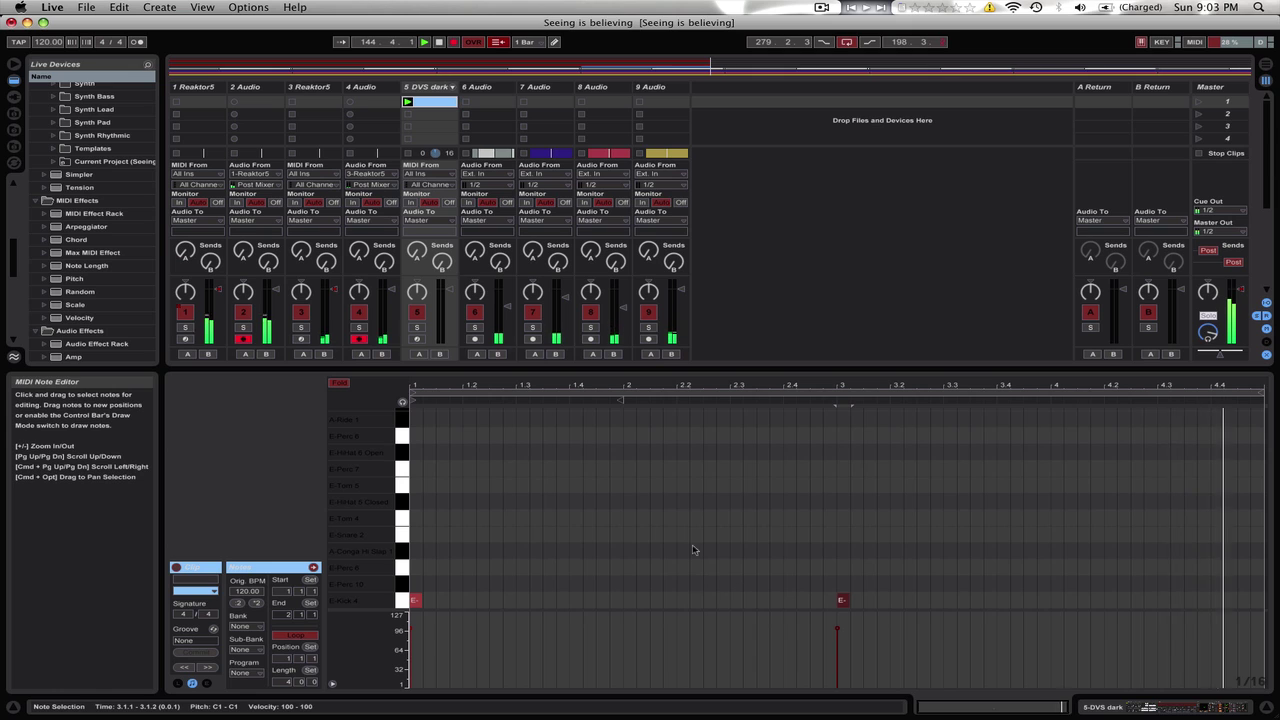
left_click(630, 585)
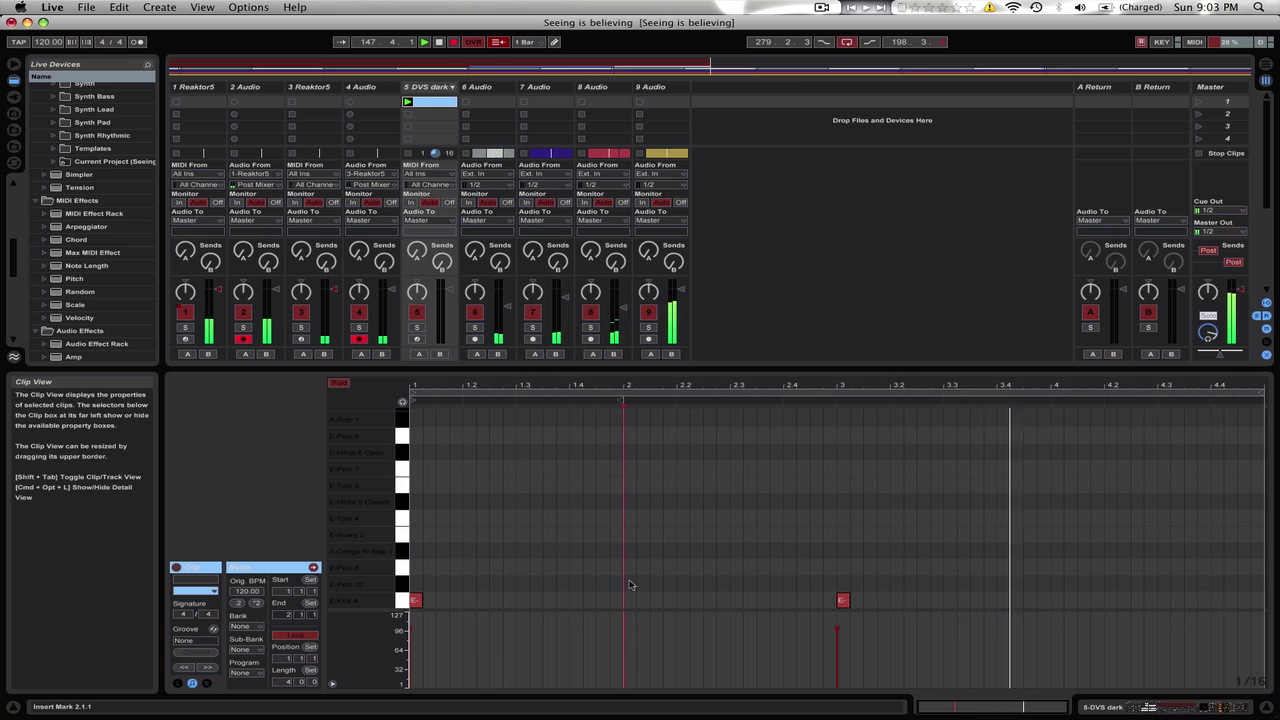
double_click(630, 585)
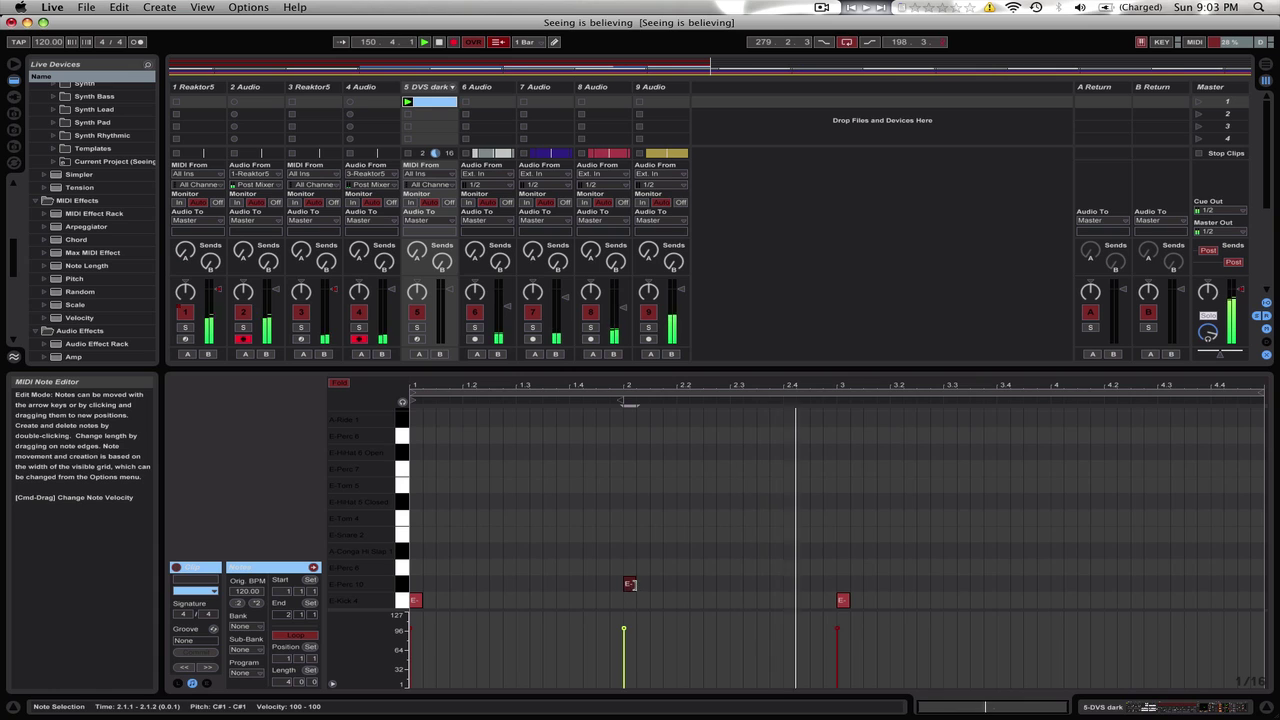
double_click(669, 568)
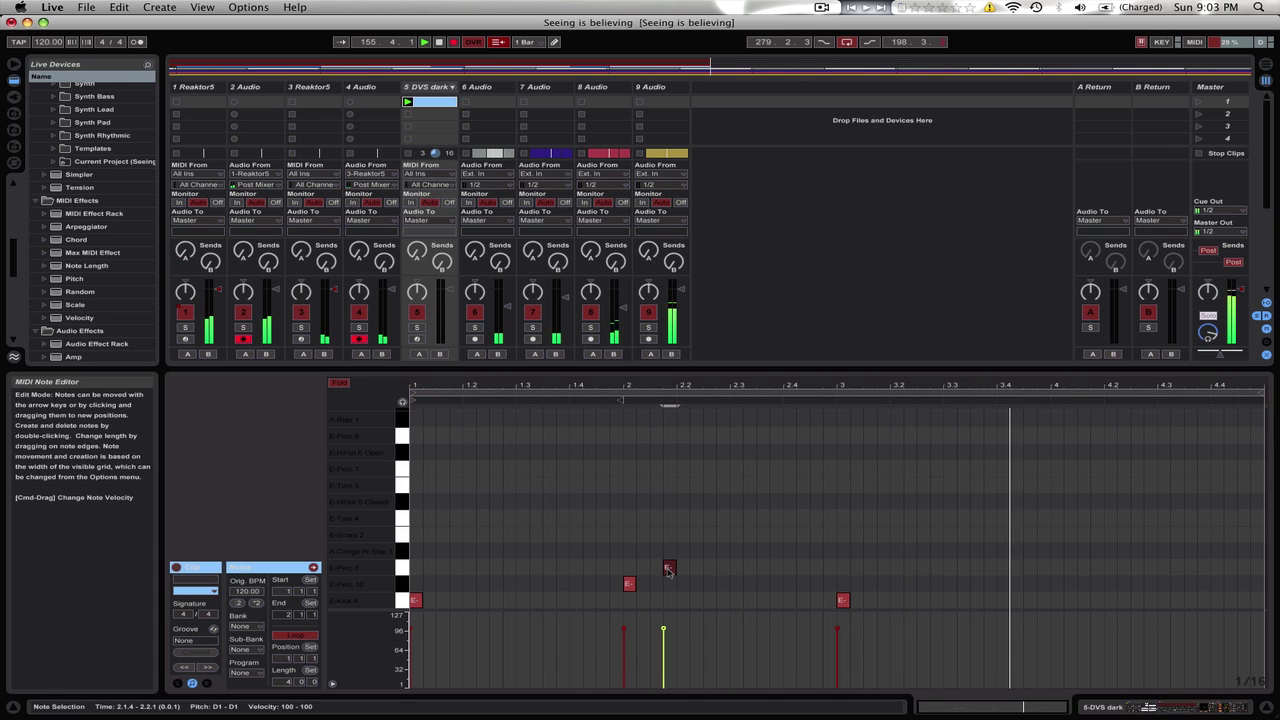
left_click(604, 571)
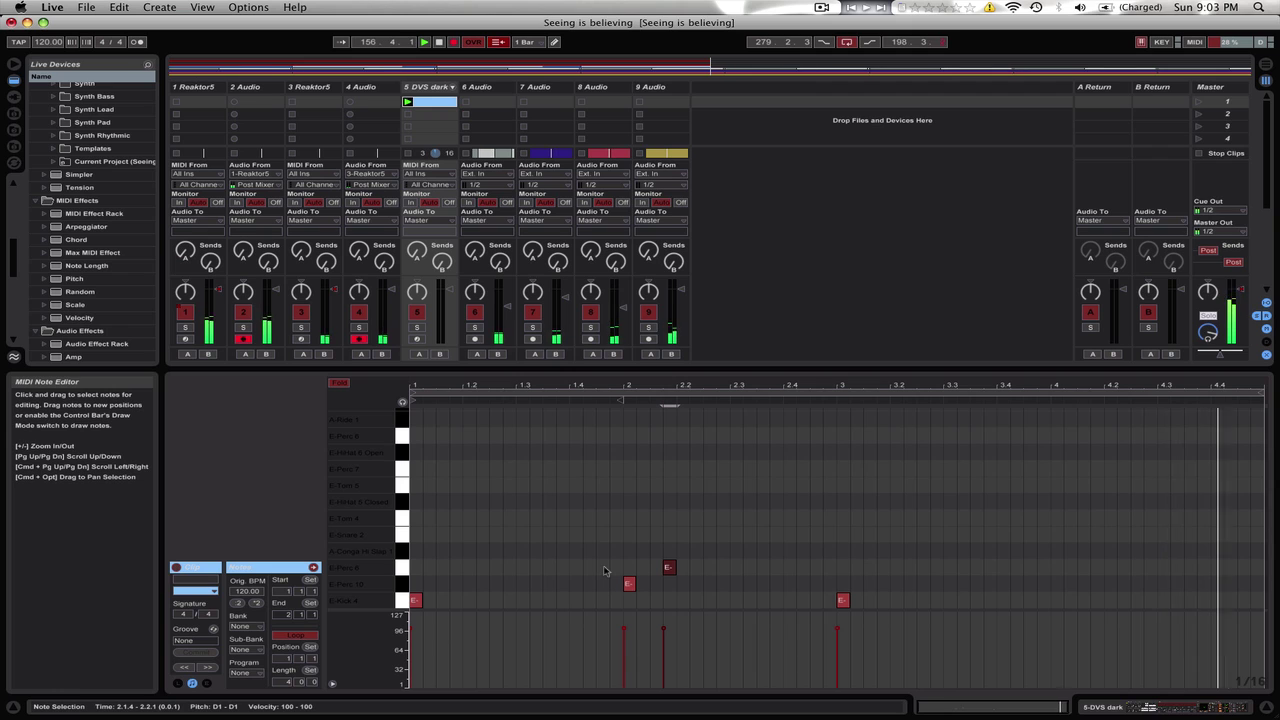
Step: Add conga slap notes (D#1) at 1.3.1, 2.3.1, 3.3.1 and 4.3.1 in the DVS dark clip
left_click(518, 551)
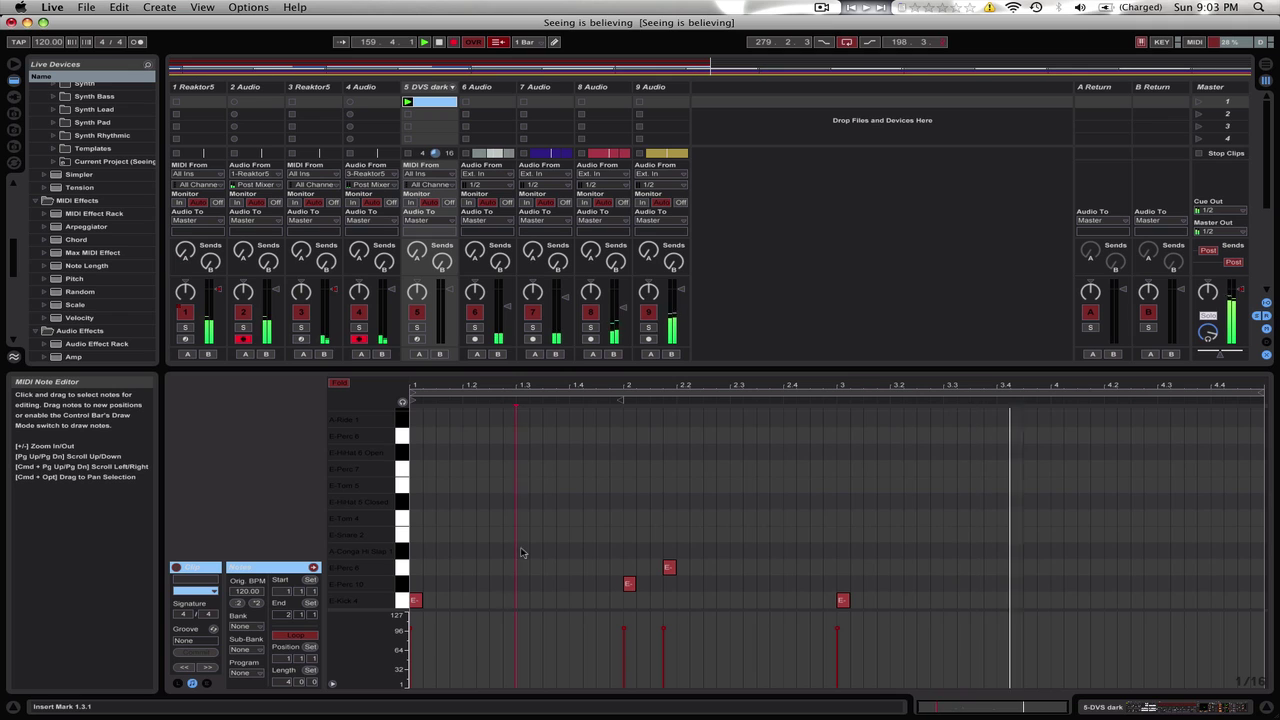
double_click(520, 551)
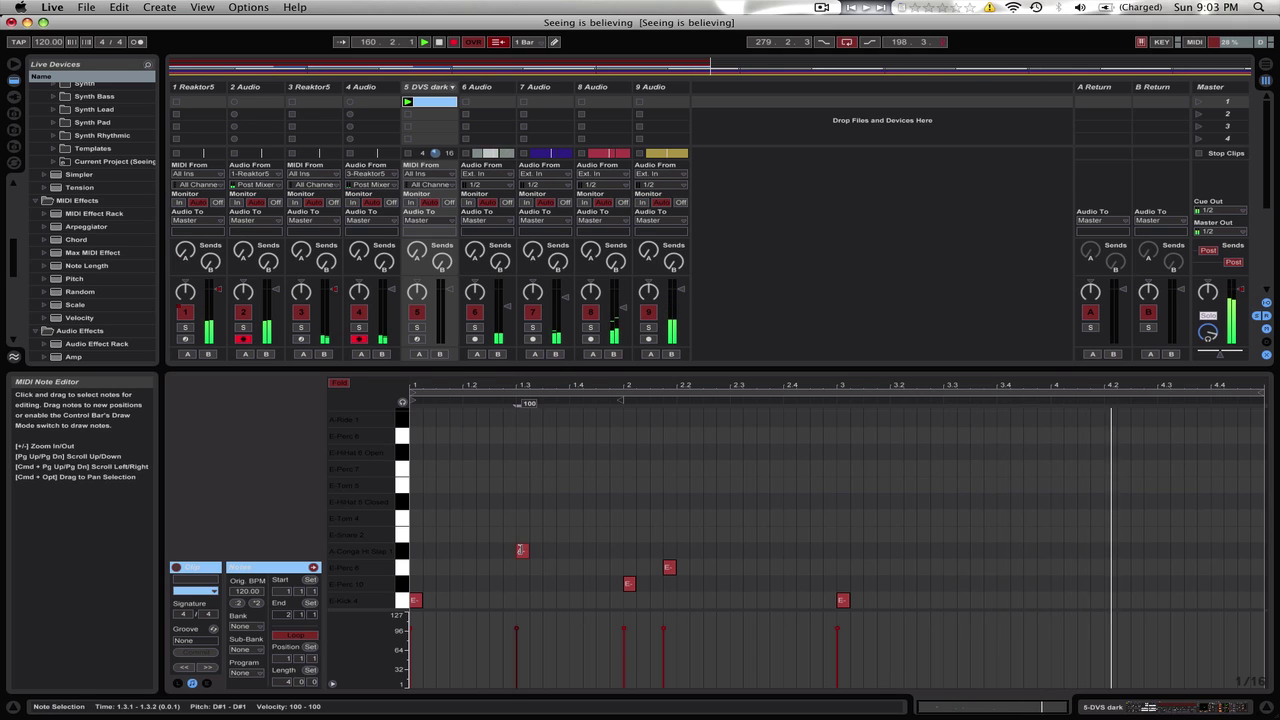
left_click(735, 551)
double_click(735, 551)
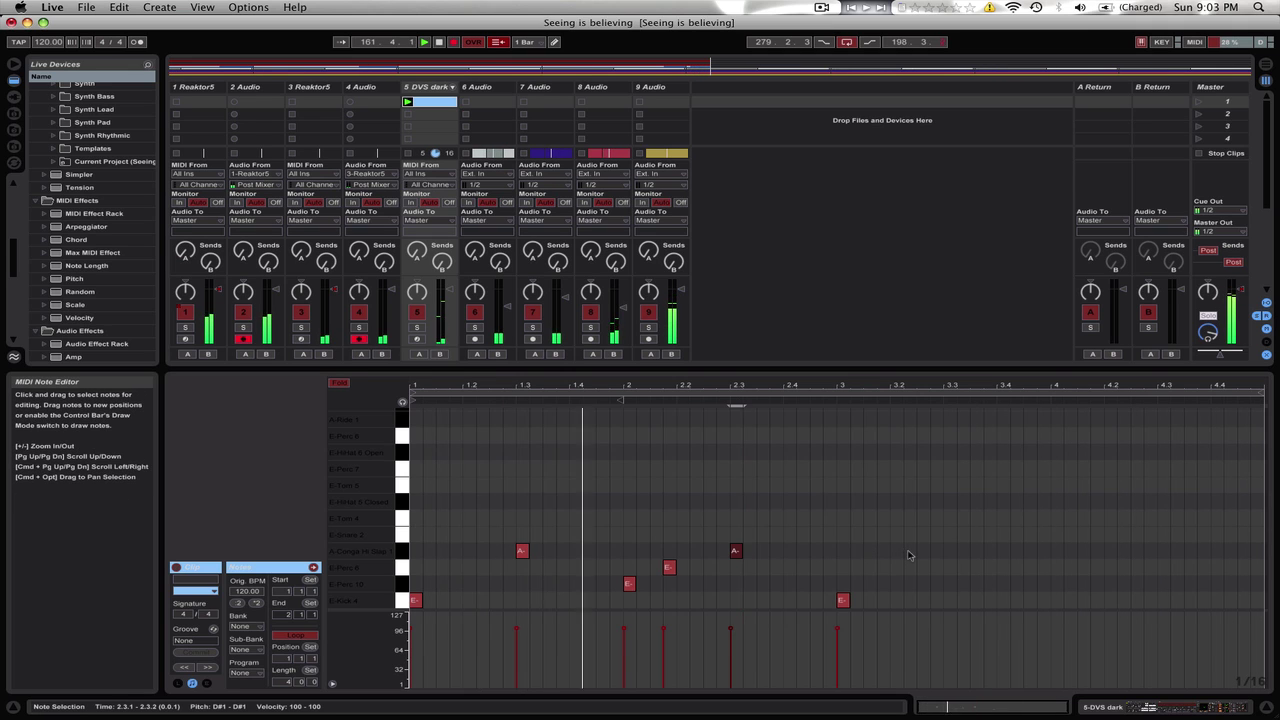
double_click(949, 551)
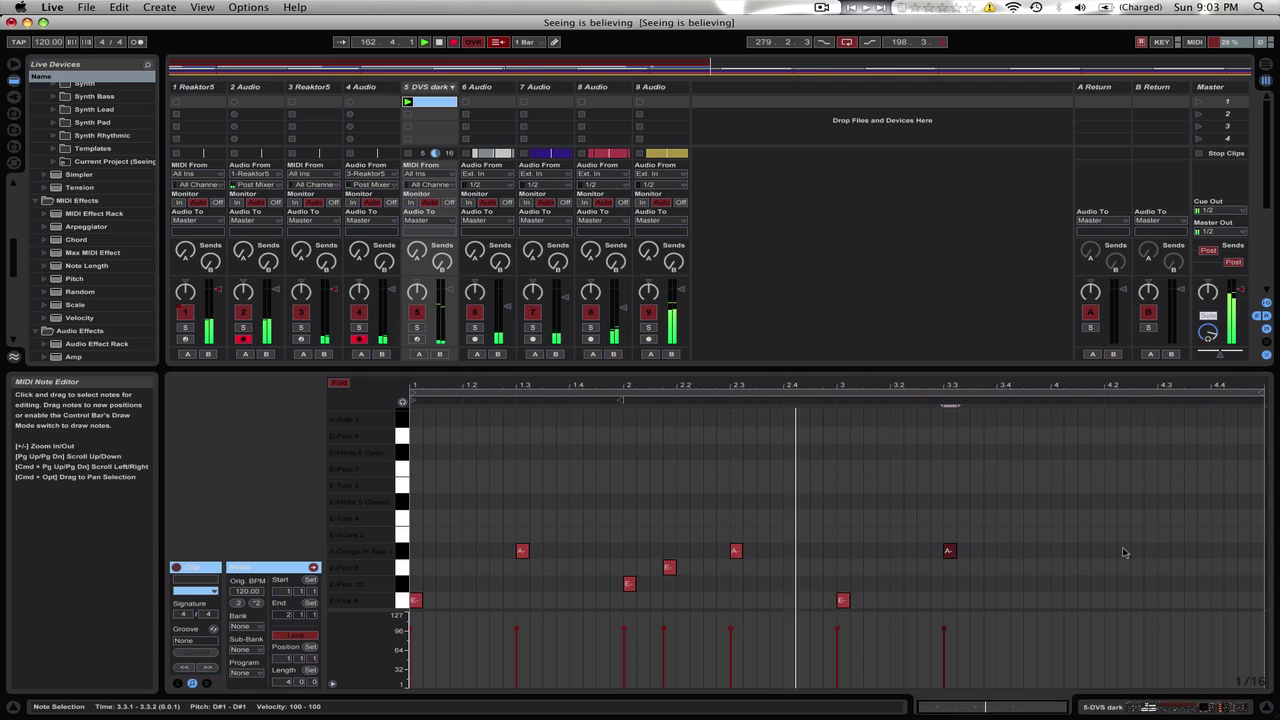
double_click(1162, 551)
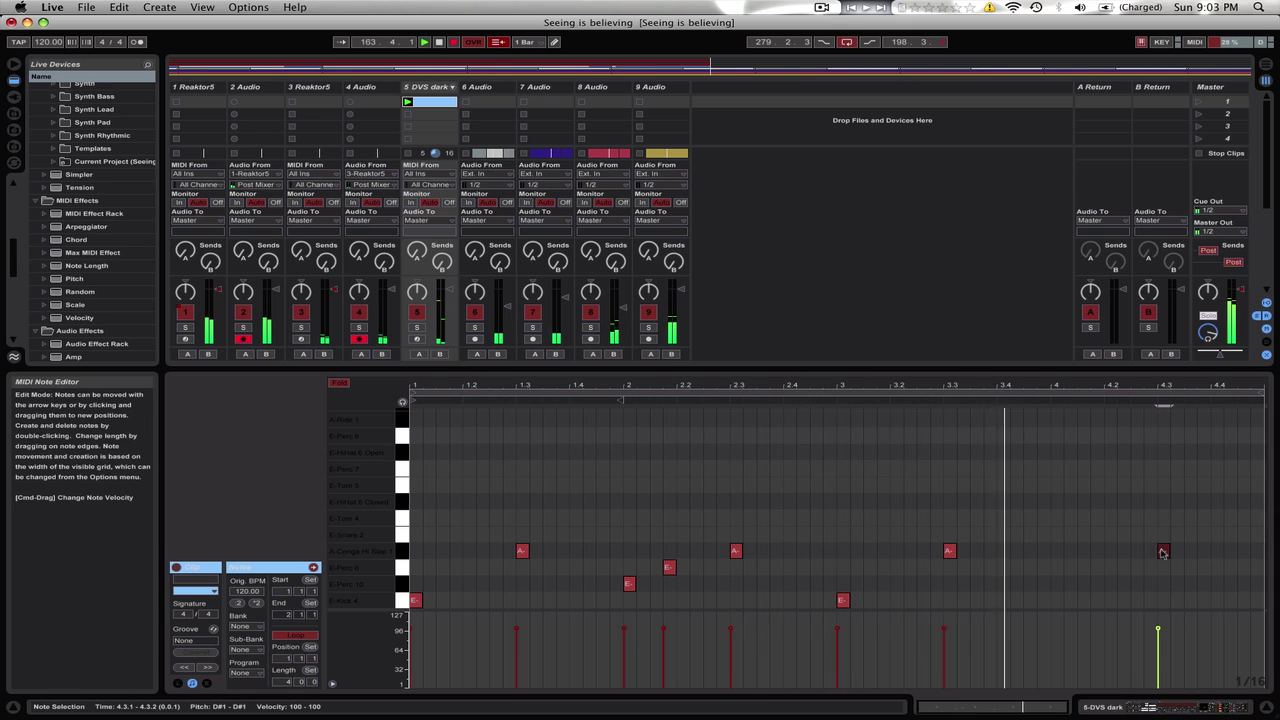
left_click(1099, 568)
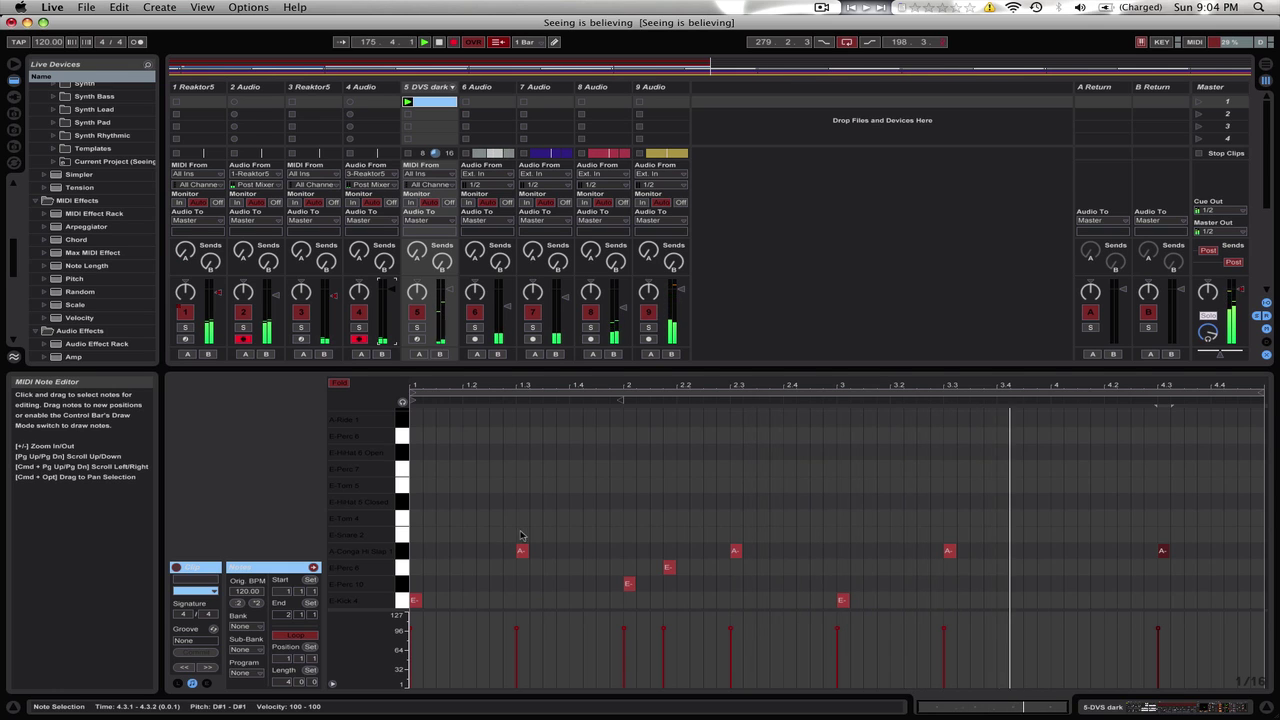
Step: Add E-Snare 2 notes at 1.2.1, 2.2.1, 3.2.1 and 4.2.1 in the DVS dark clip
double_click(469, 535)
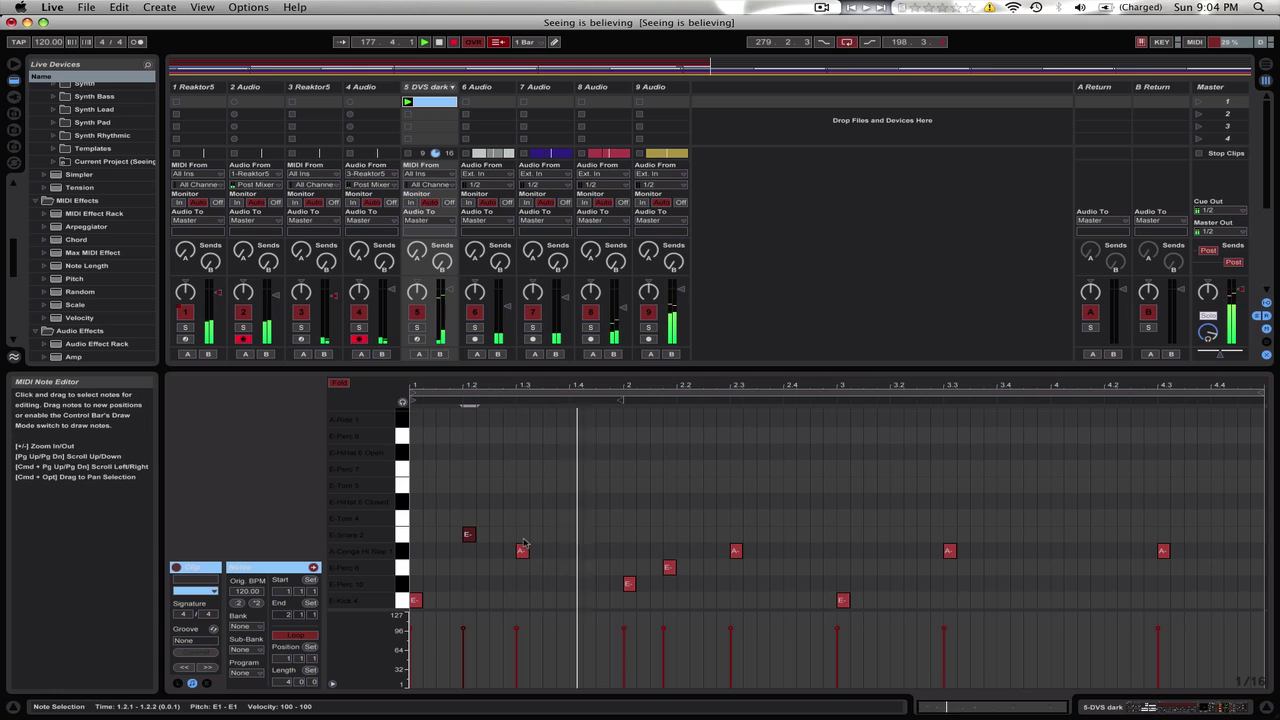
double_click(682, 534)
left_click(950, 550)
left_click(915, 535)
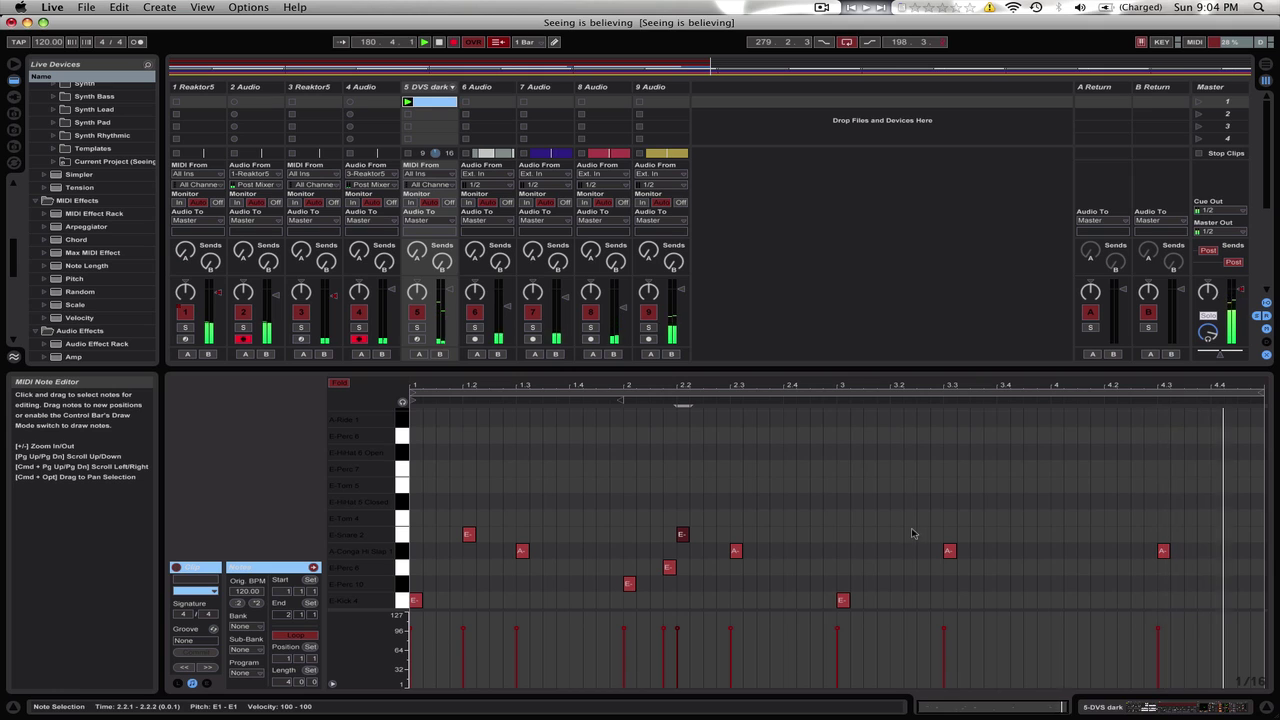
left_click(900, 539)
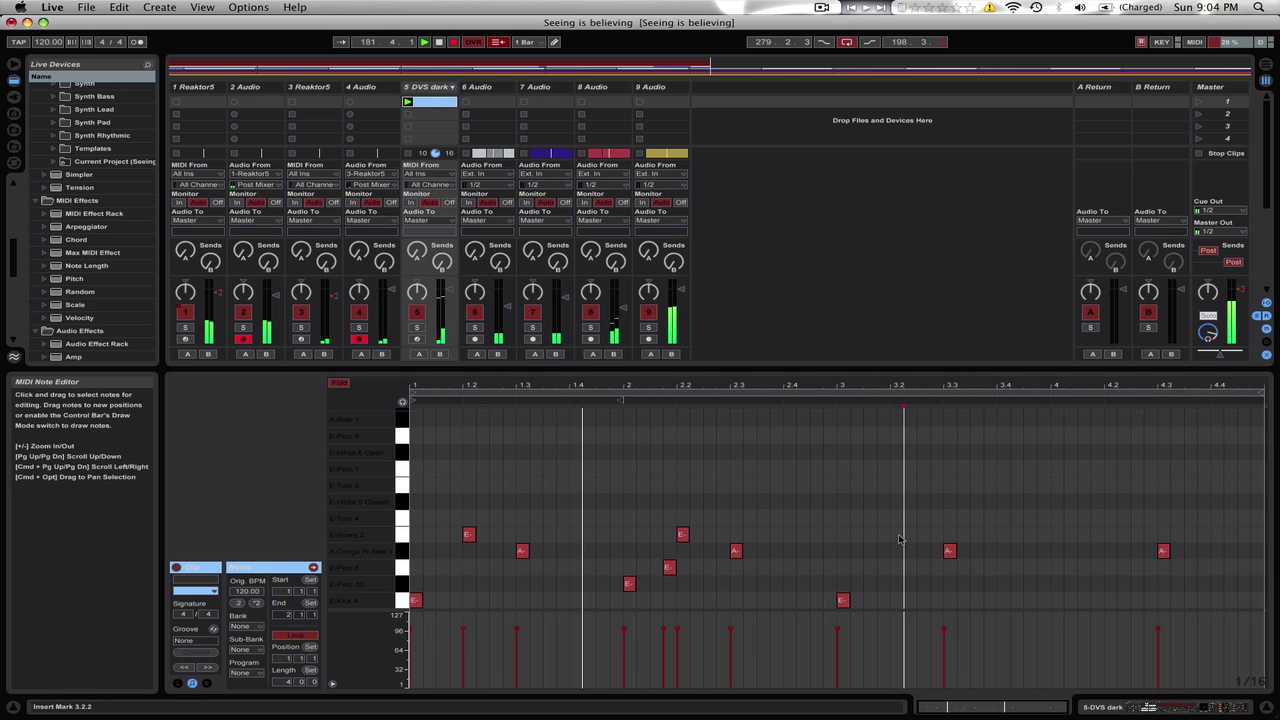
double_click(898, 534)
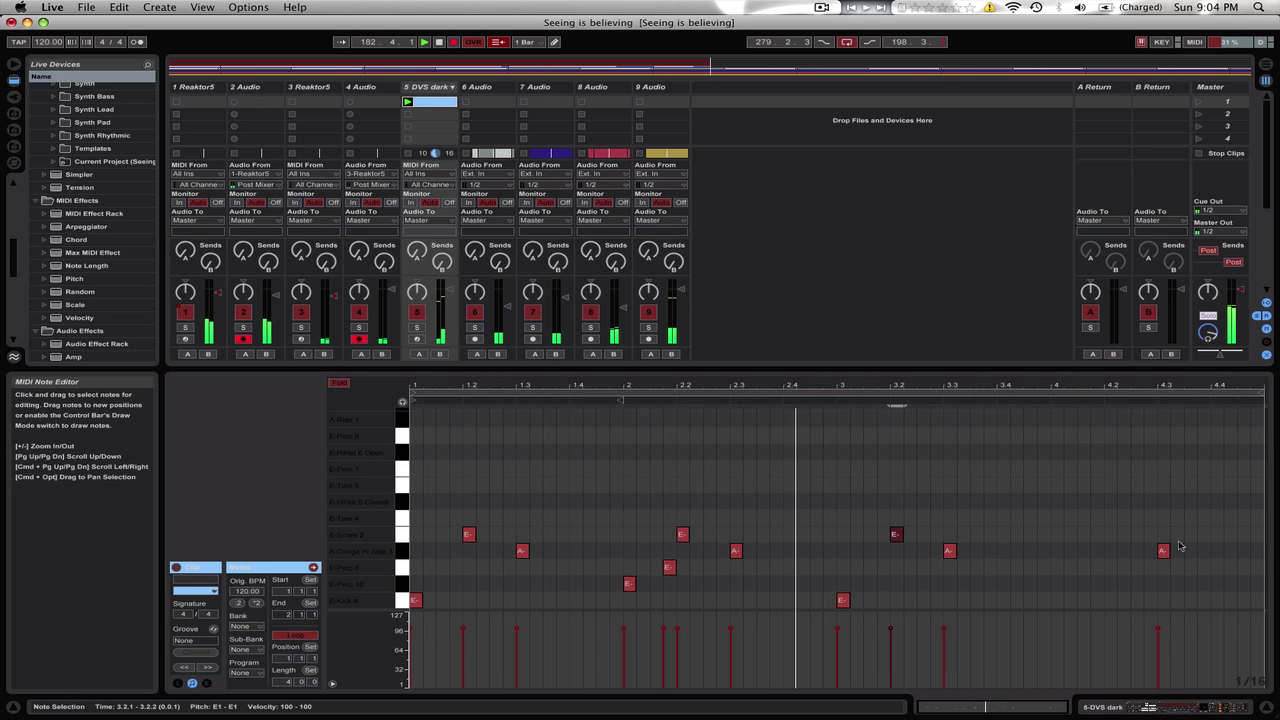
double_click(1109, 539)
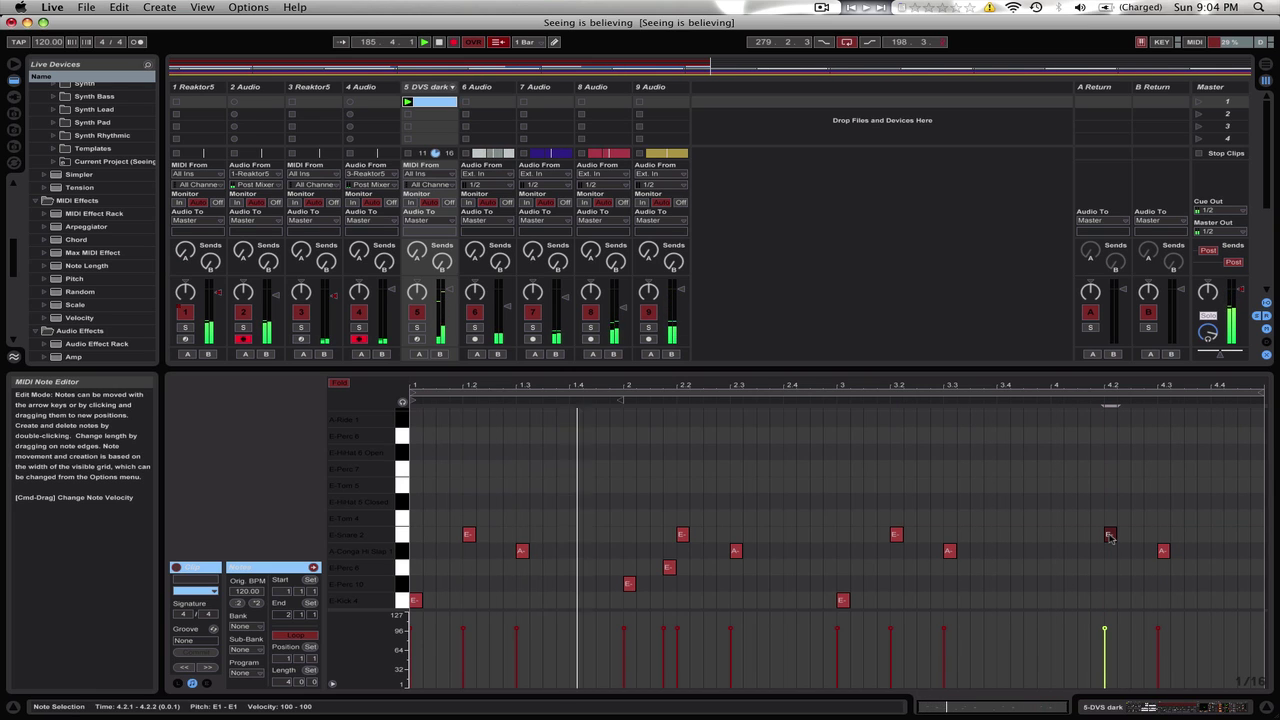
left_click(661, 556)
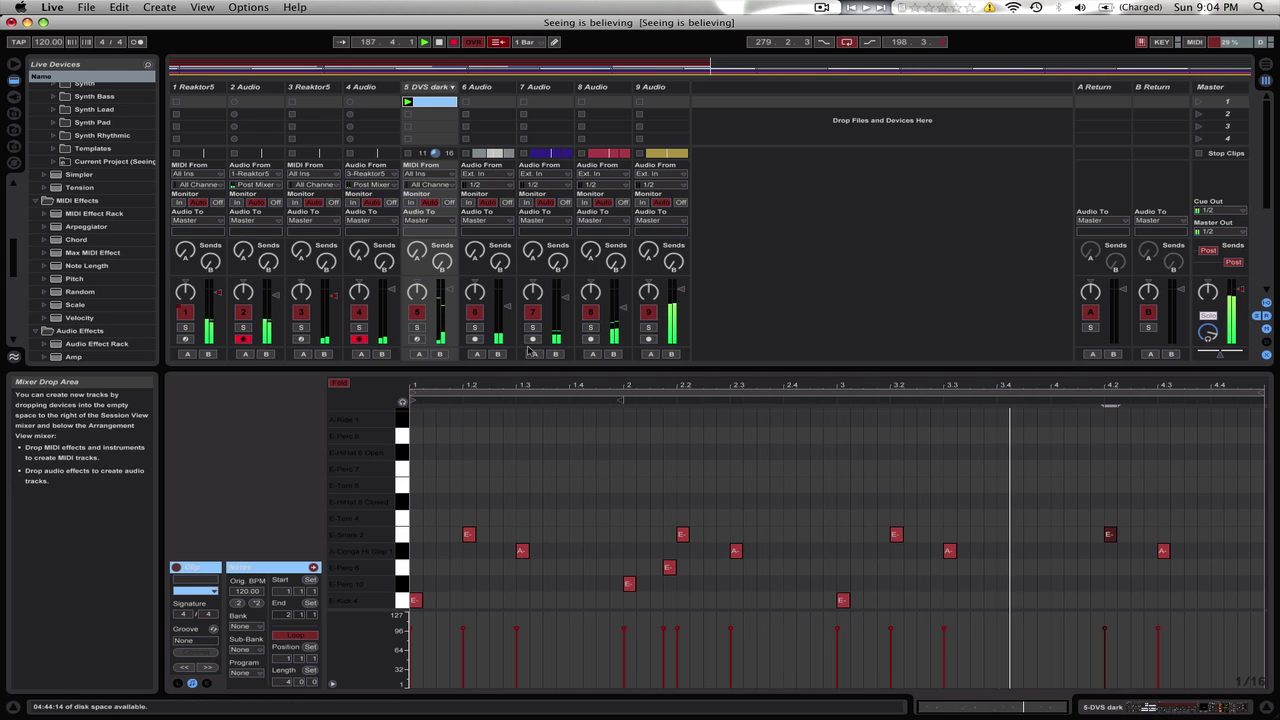
Step: Review the tracks in an enlarged Arrangement View and lower track 8's volume to about -17.7 dB in the Session View mixer
key("Tab")
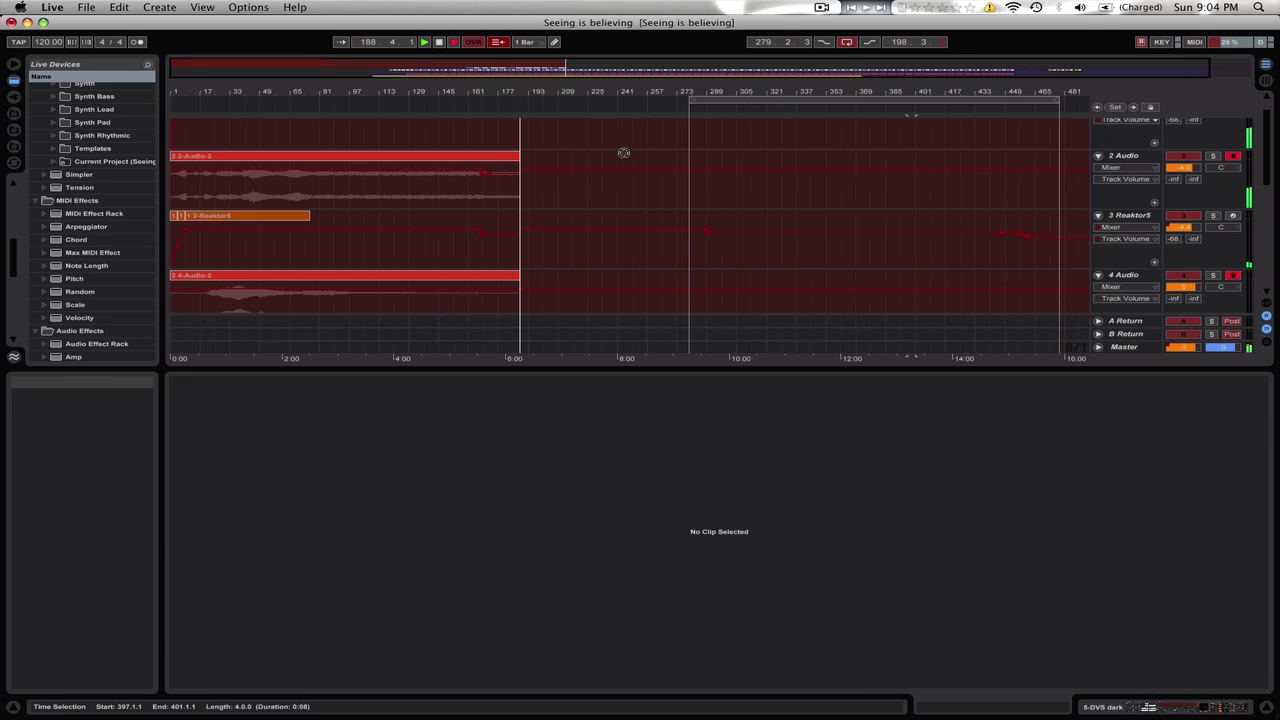
scroll(730, 286, "down", 5)
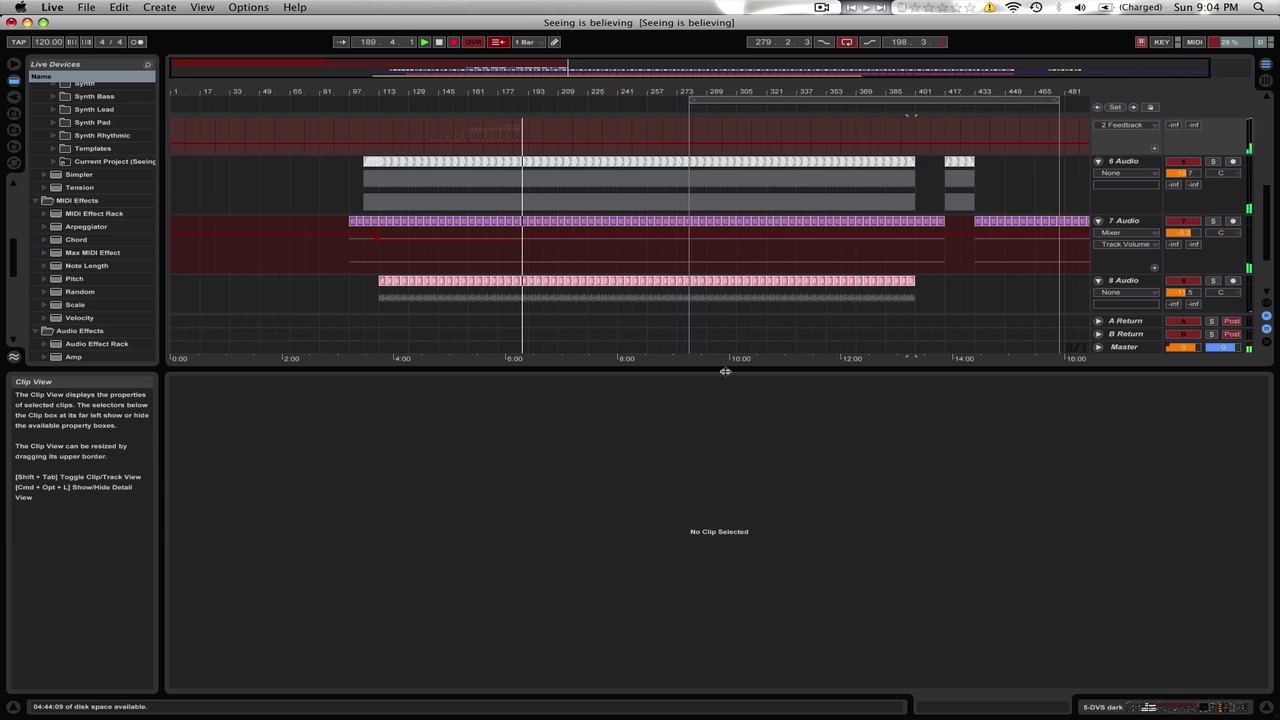
left_click_drag(725, 371, 725, 552)
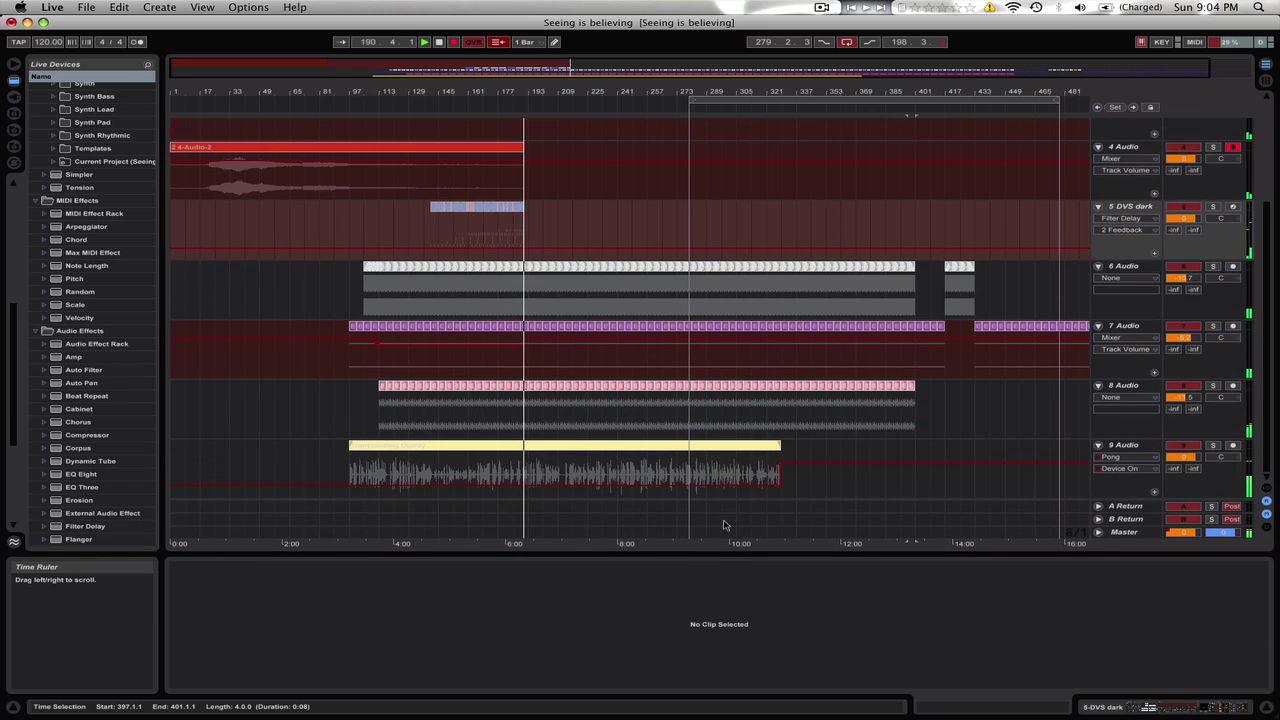
key("Tab")
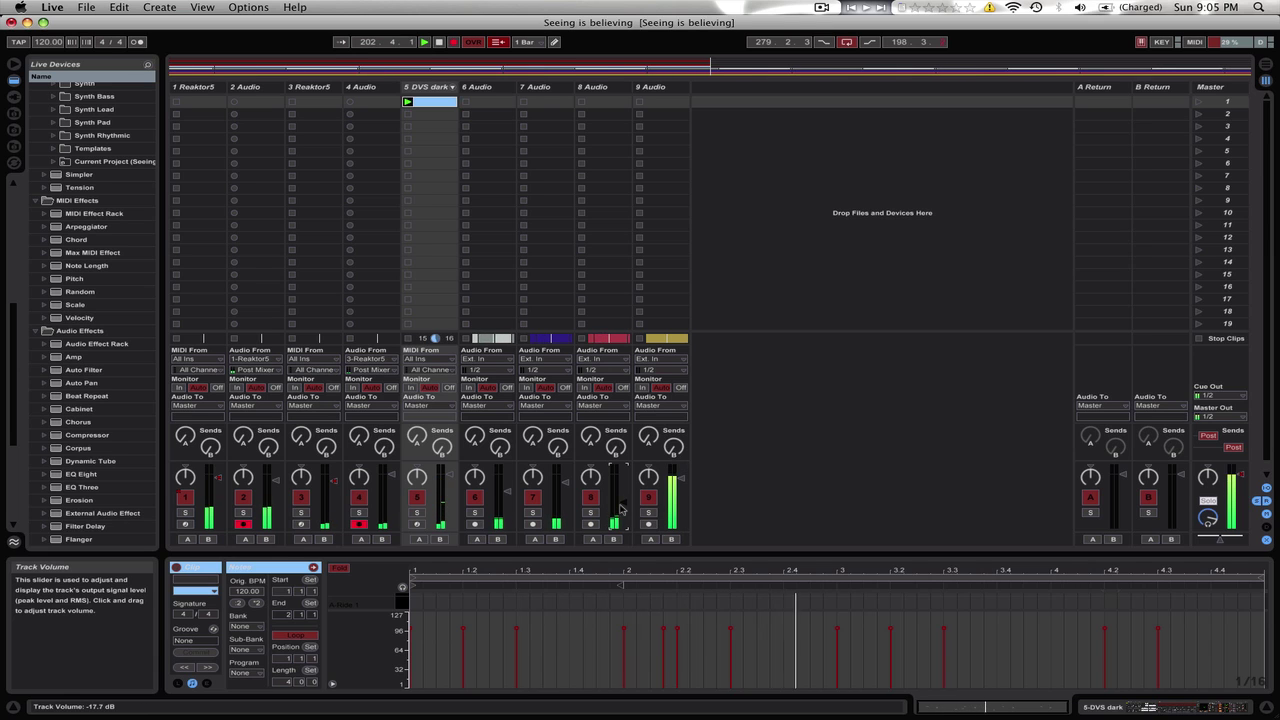
key("Tab")
key("Tab")
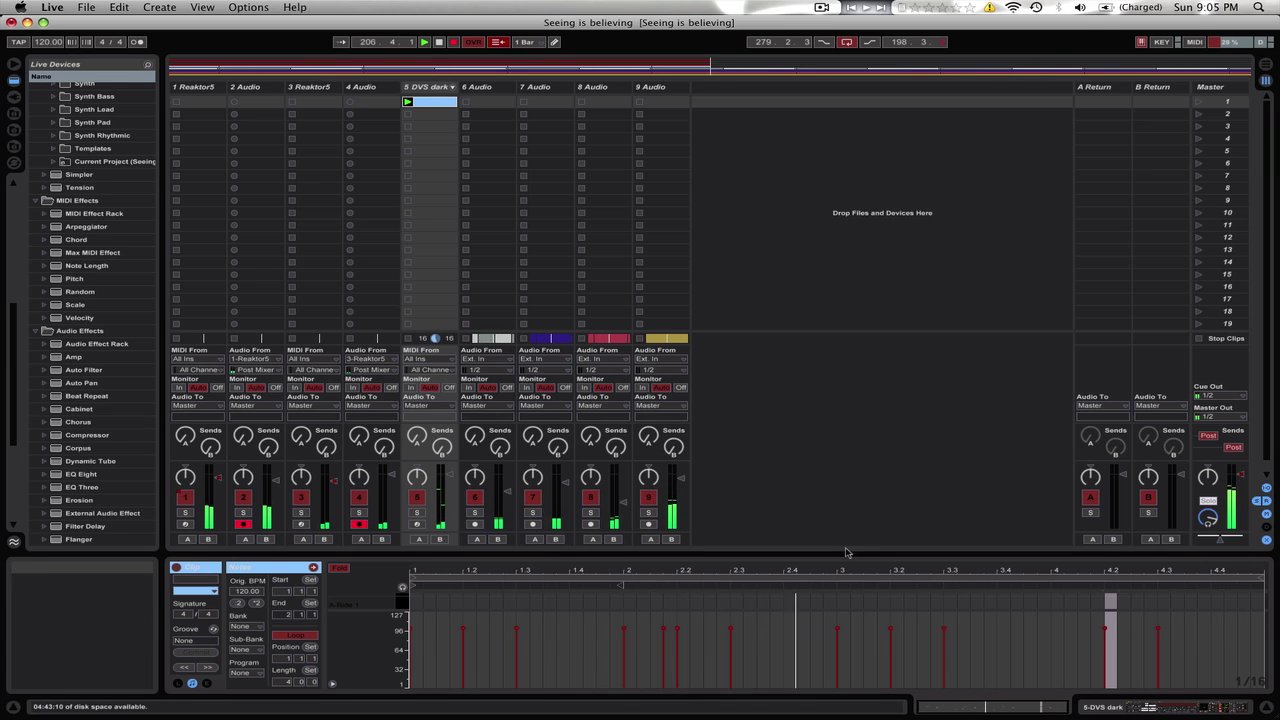
Step: Enlarge the note editor and add closed hi-hat notes (F#1) at 1.1.3, 1.2.3, 1.3.3 and 1.4.3
left_click_drag(843, 552, 843, 367)
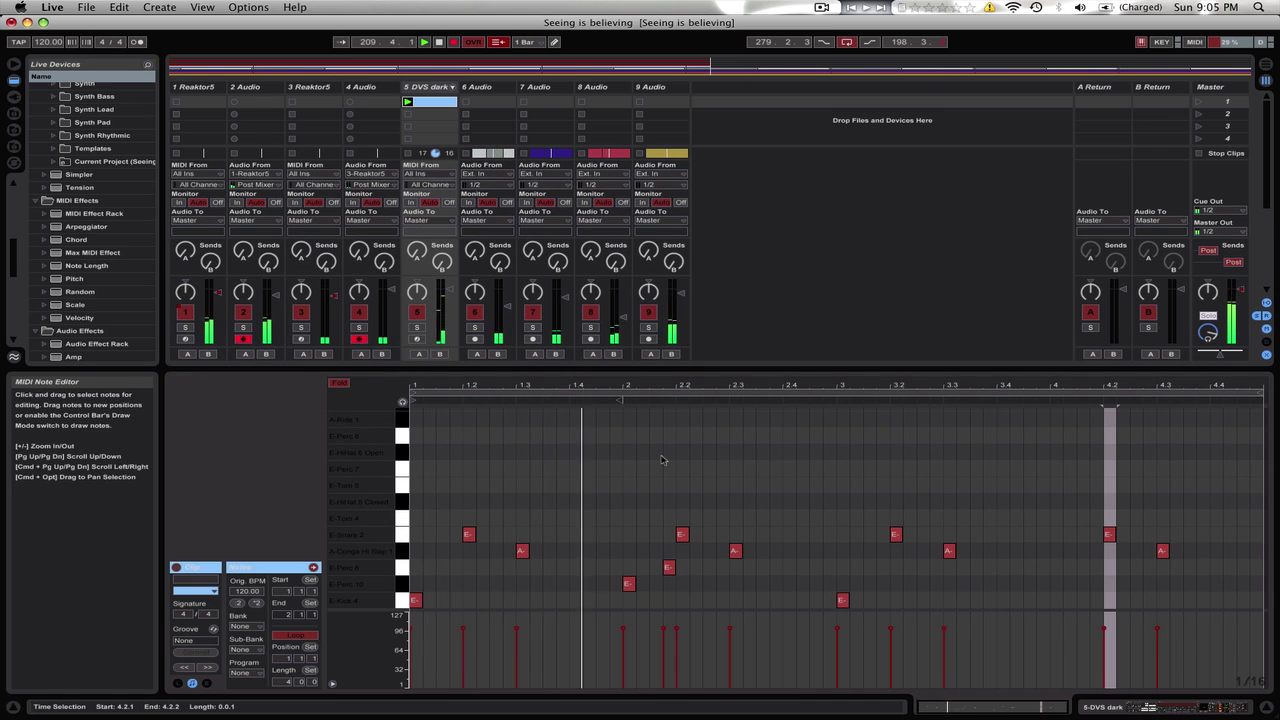
left_click(459, 506)
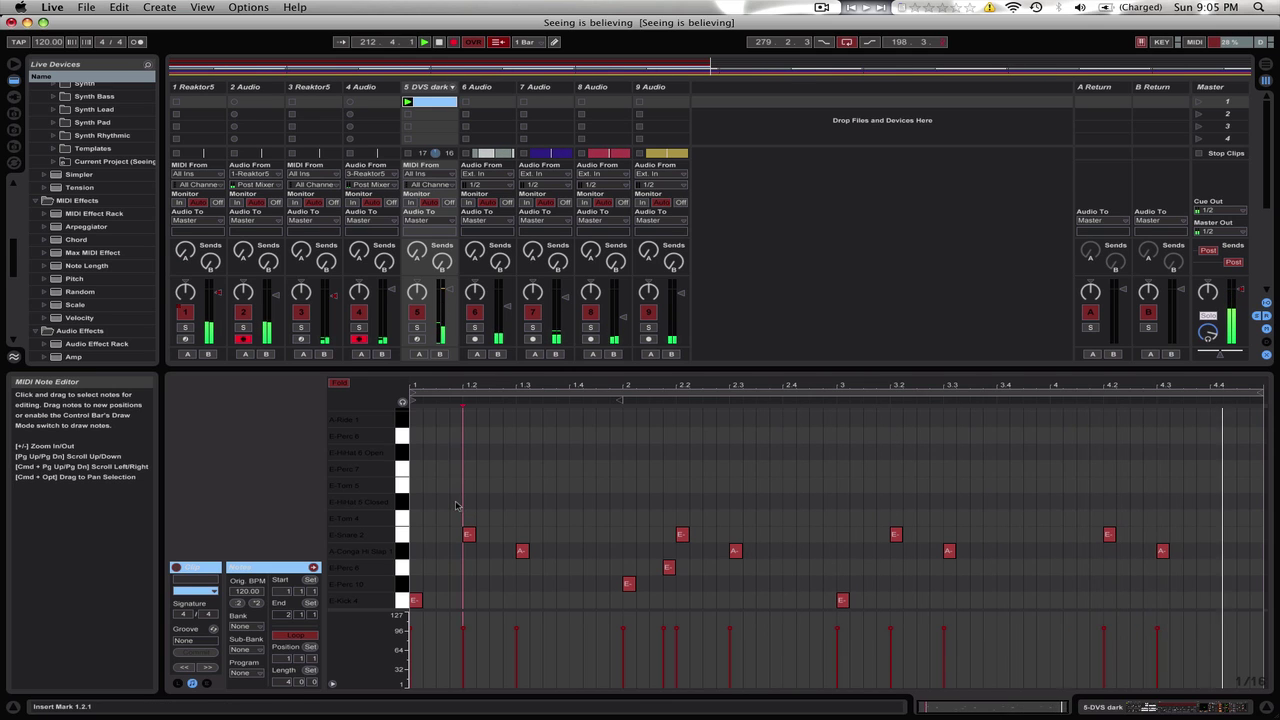
double_click(442, 503)
left_click(474, 510)
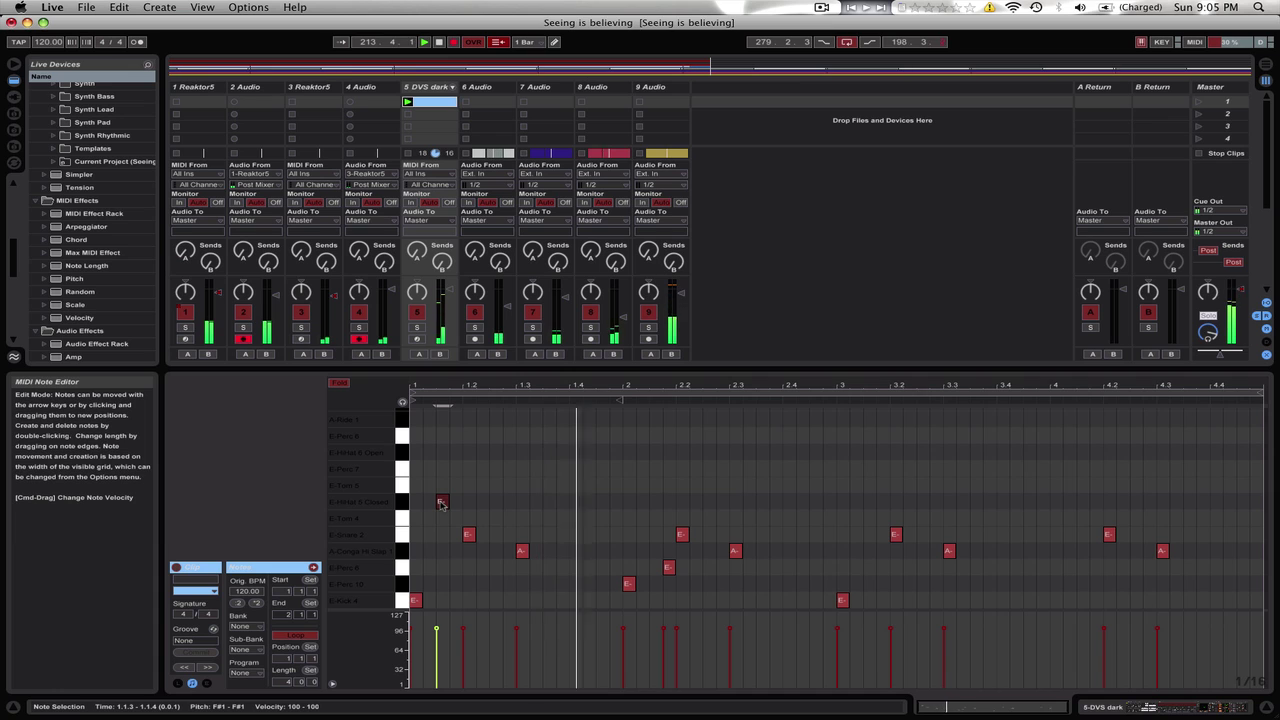
double_click(496, 504)
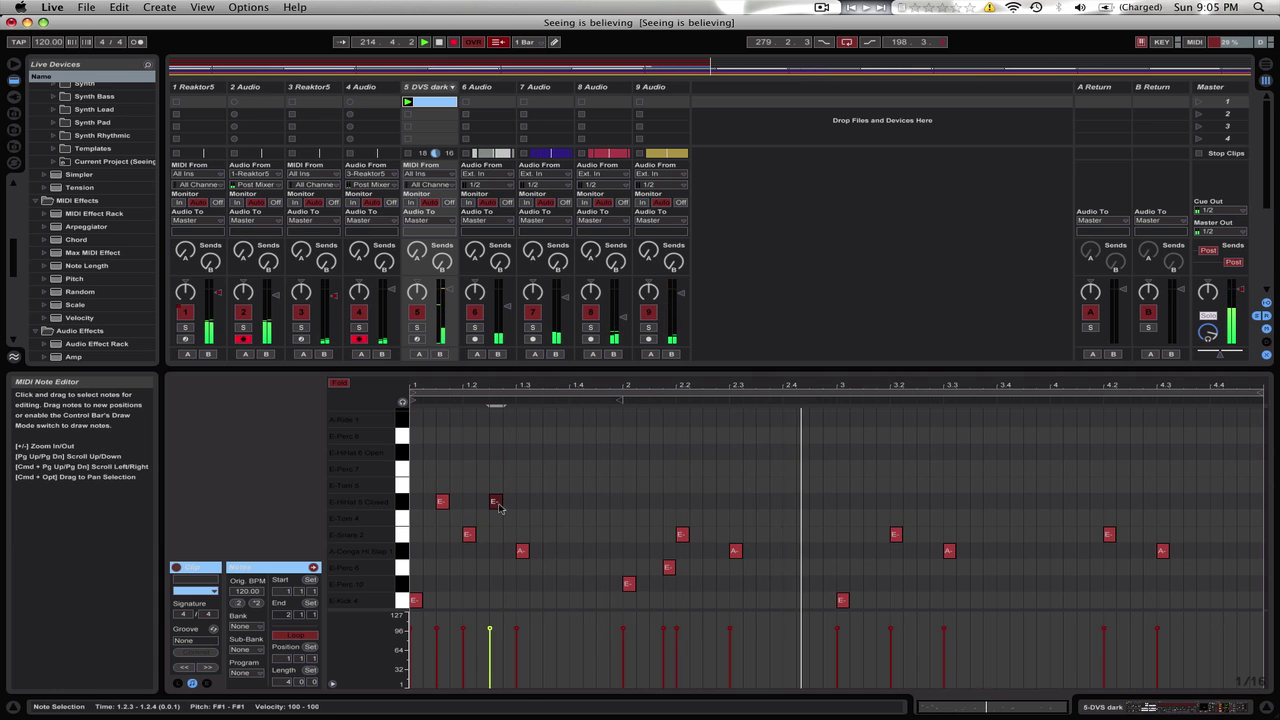
left_click(541, 509)
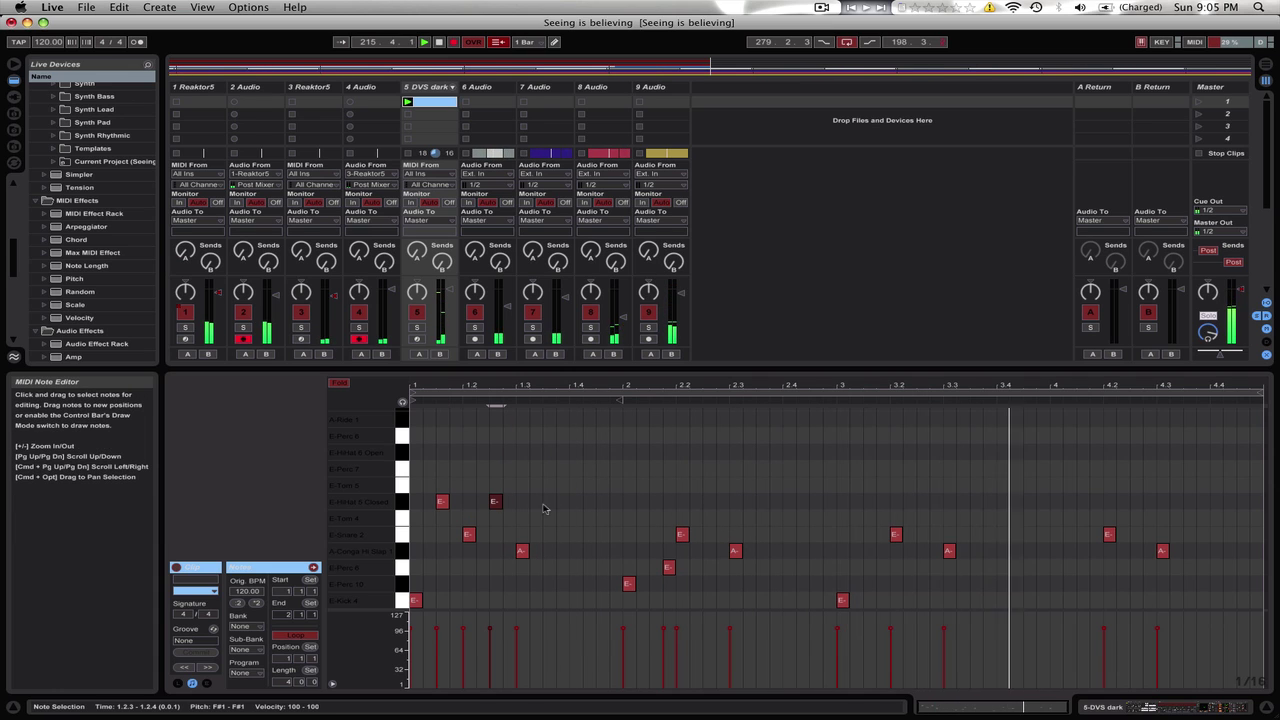
double_click(544, 503)
double_click(602, 503)
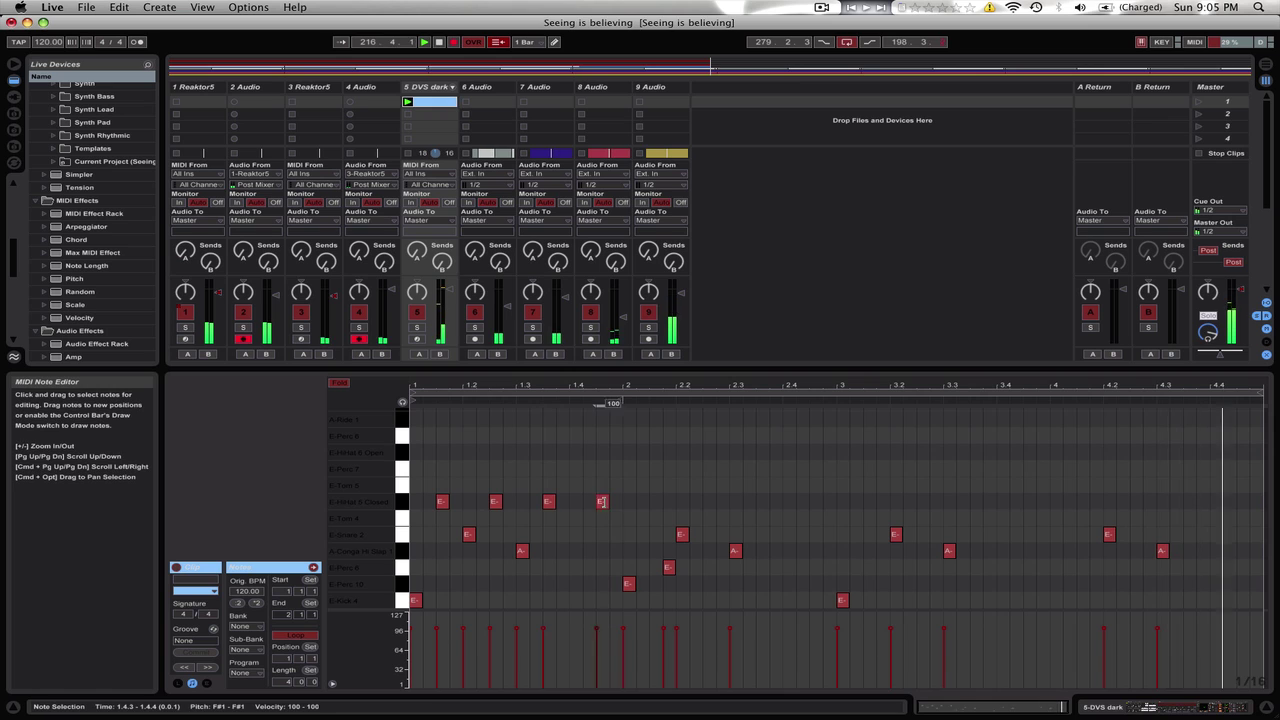
Step: Add closed hi-hat notes in bar 2 at 2.1.3, 2.1.4, 2.2.3, 2.3.3 and 2.4.3
double_click(655, 503)
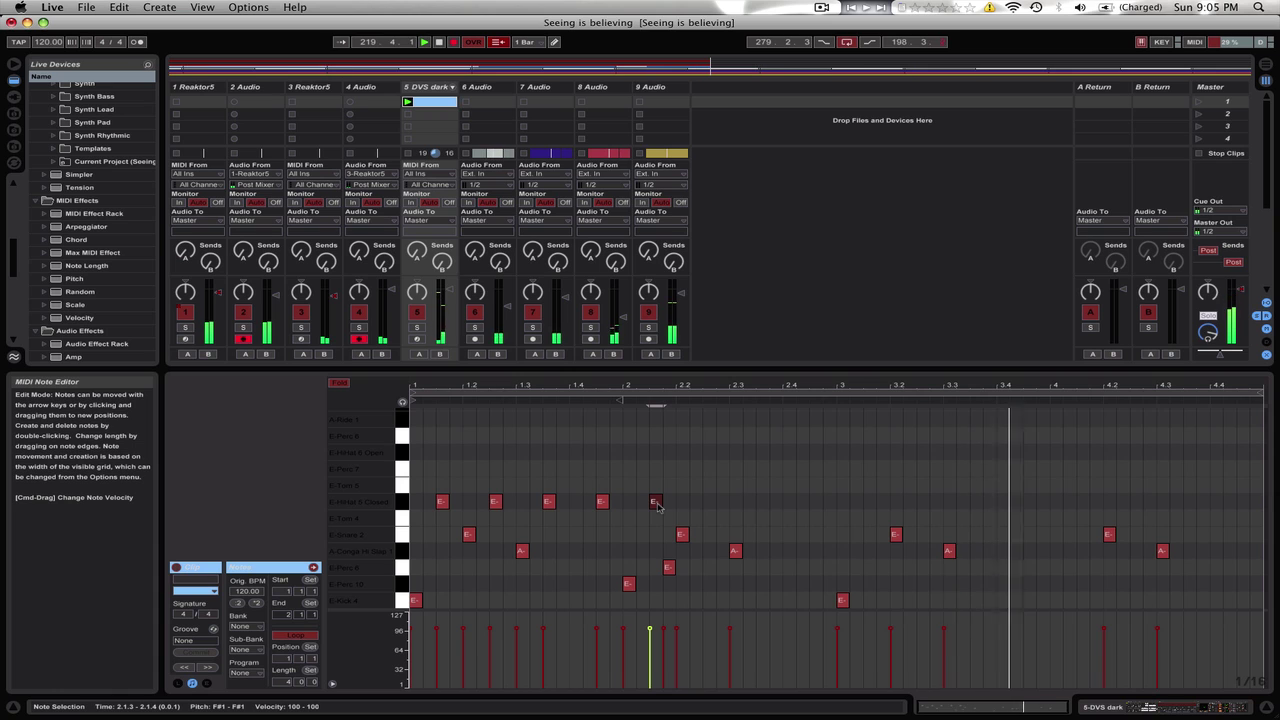
left_click(677, 508)
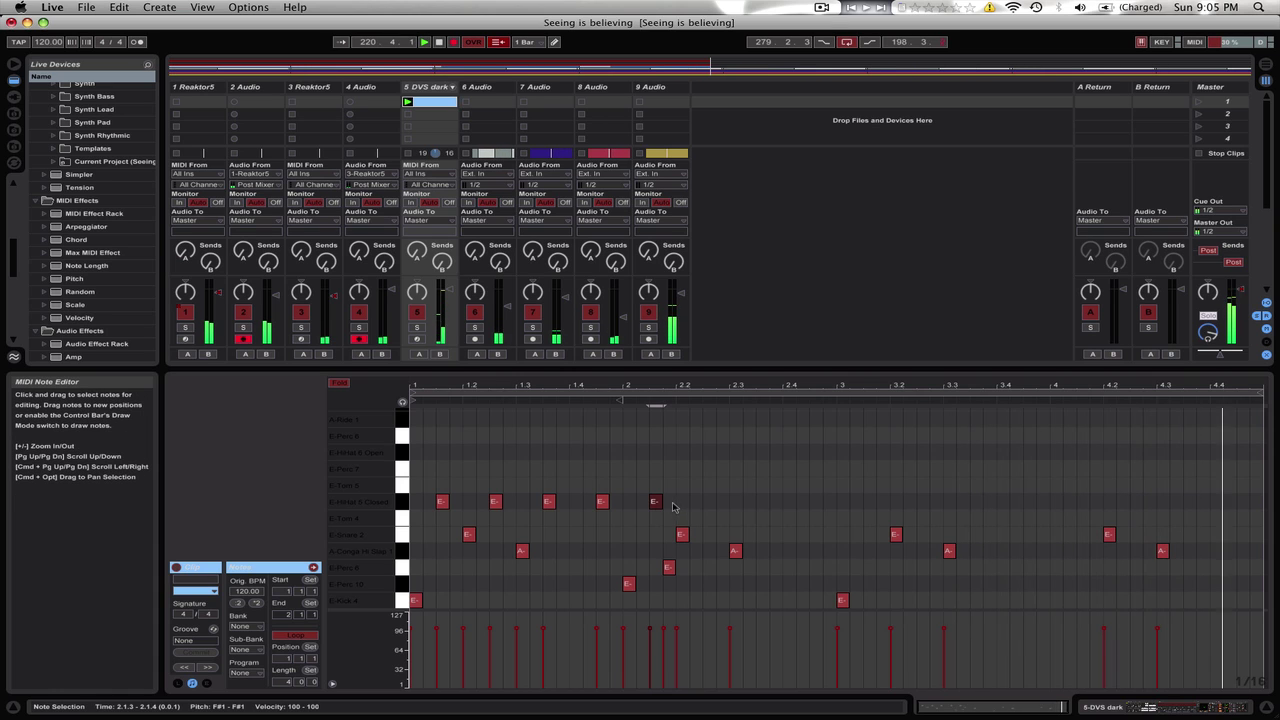
double_click(673, 507)
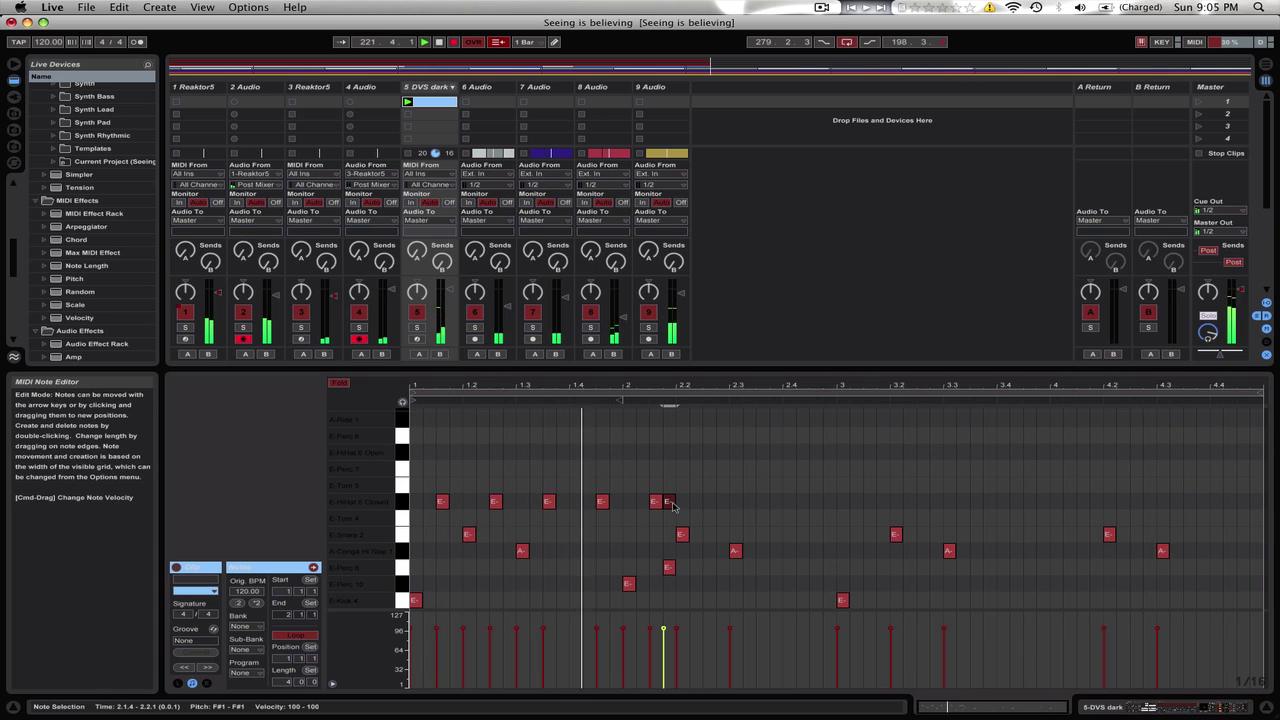
key("0")
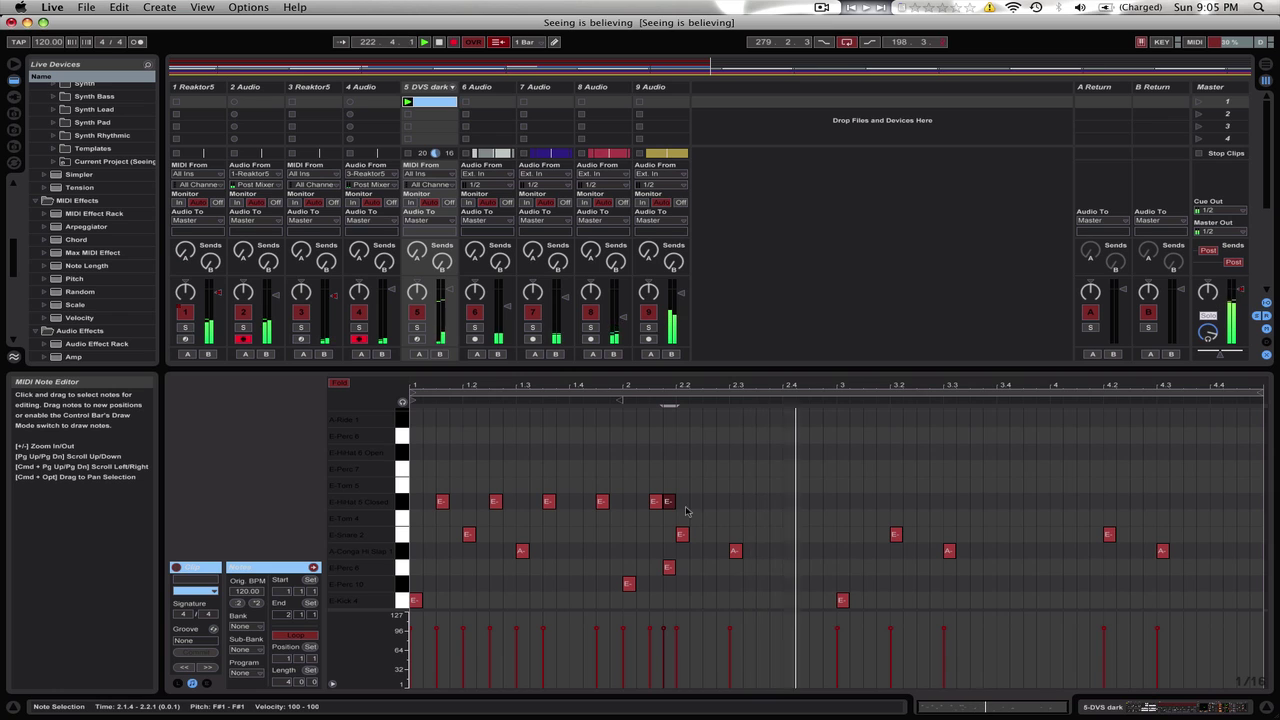
double_click(708, 501)
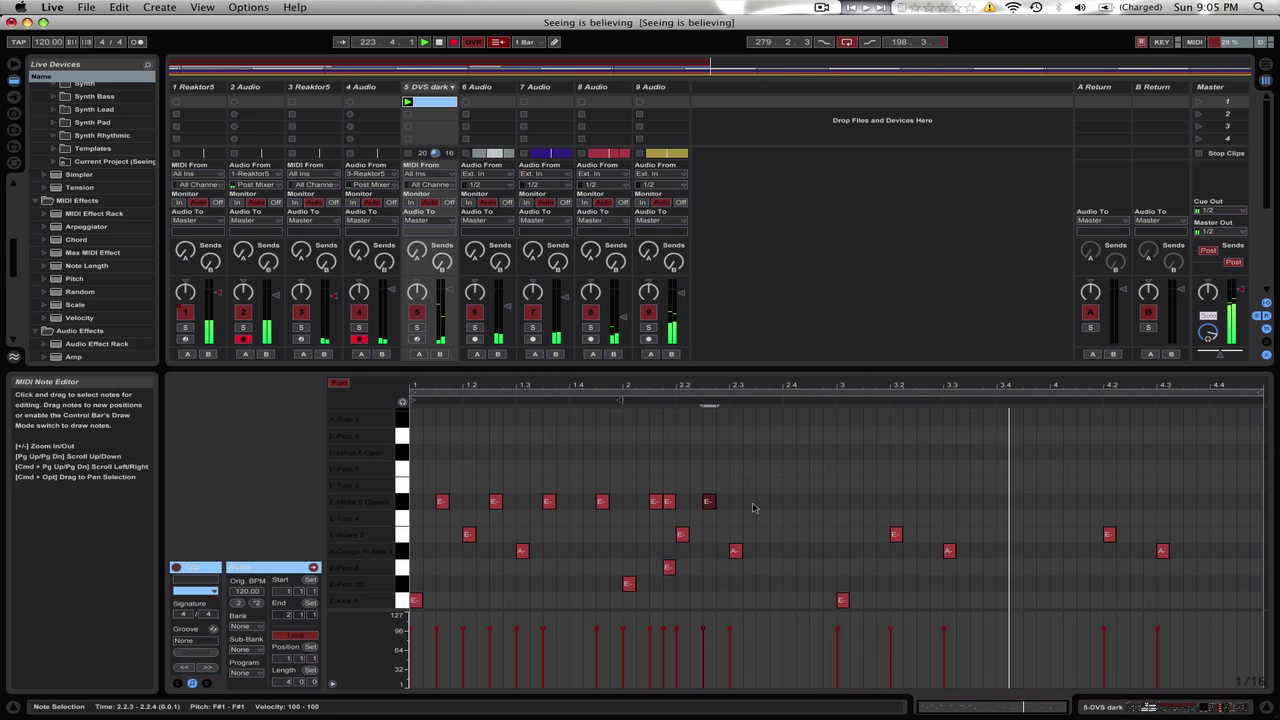
double_click(761, 501)
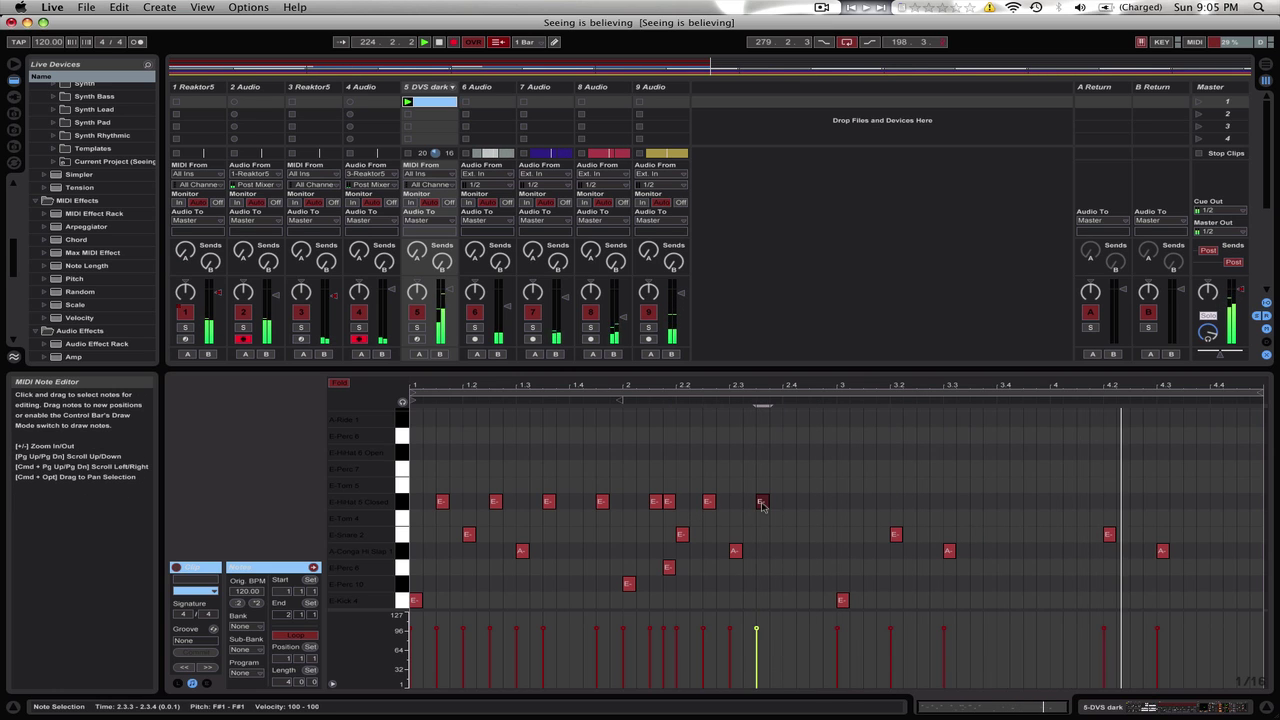
double_click(814, 502)
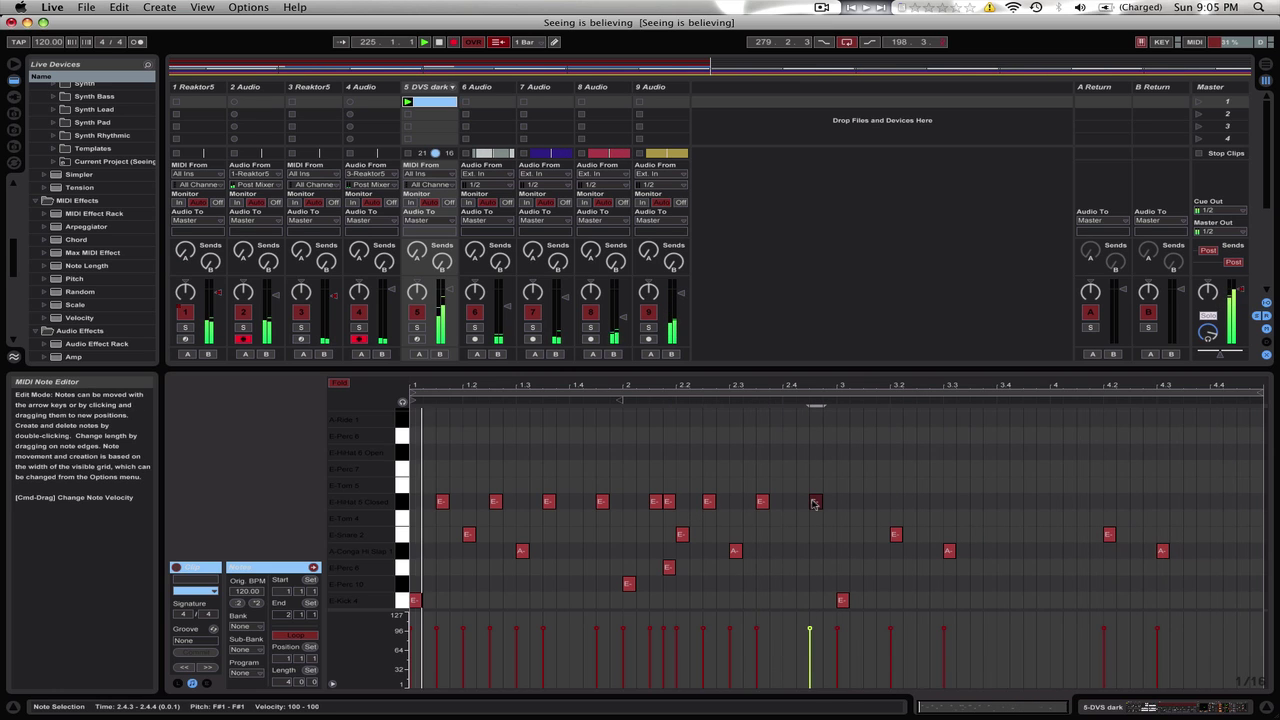
Step: Add closed hi-hat notes (F#1) in bar 3 at 3.1.3, 3.2.3, 3.3.3 and 3.4.3
double_click(868, 501)
double_click(922, 502)
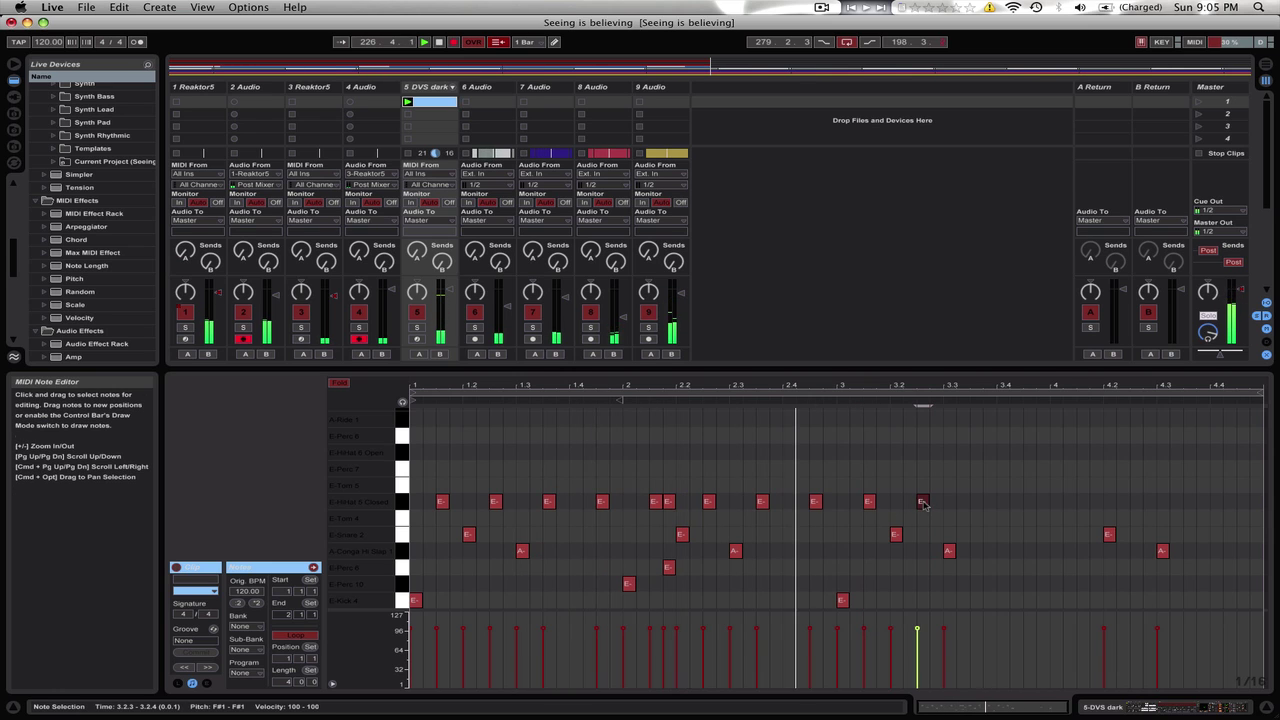
double_click(975, 502)
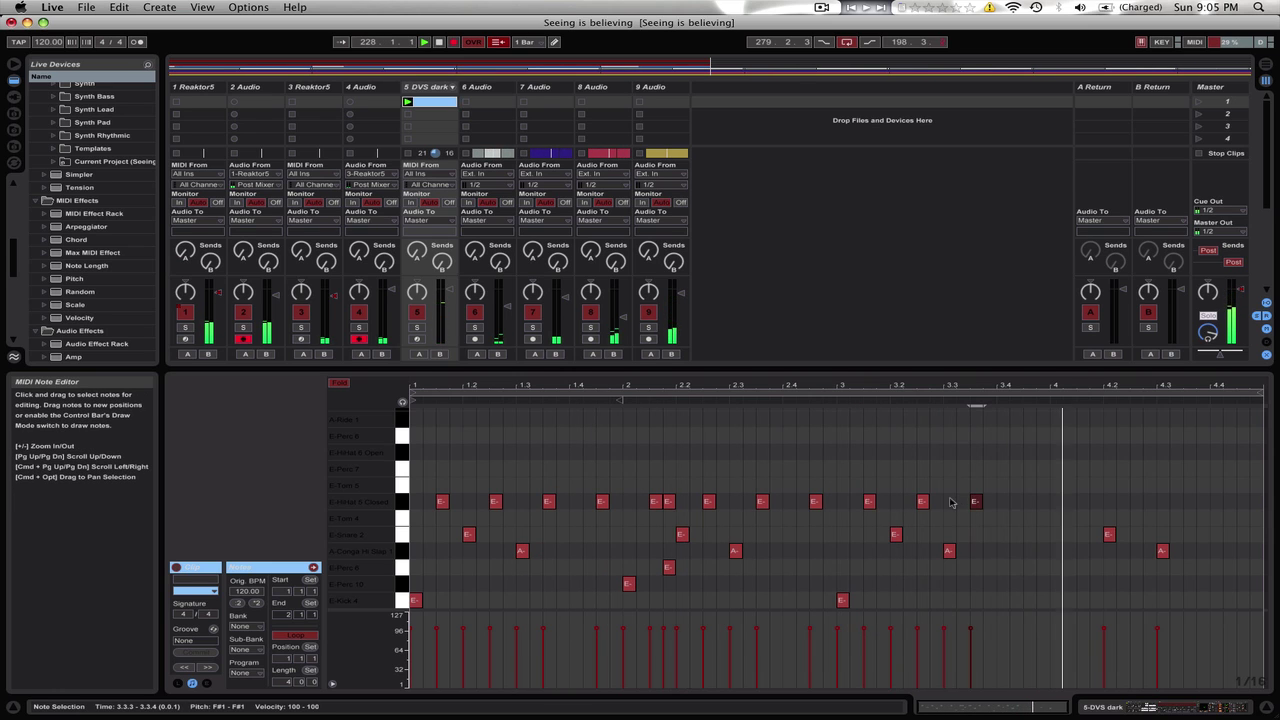
double_click(1032, 504)
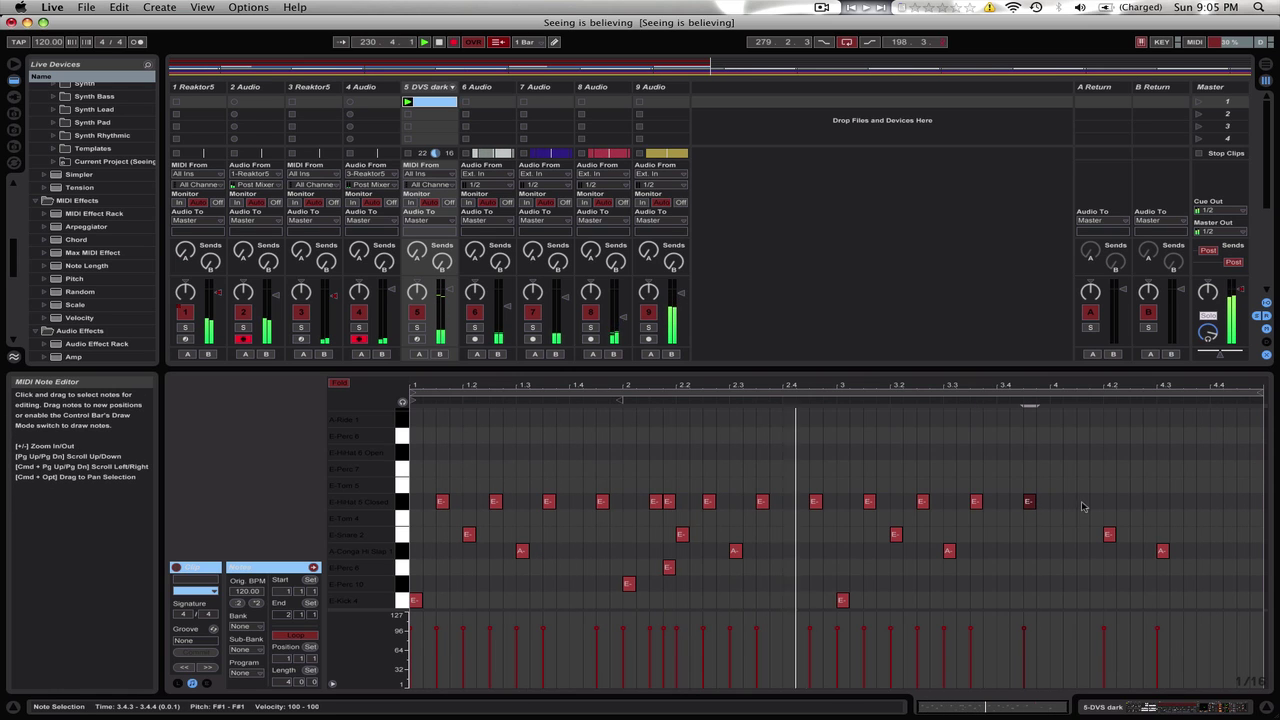
Step: Add closed hi-hat notes in bar 4 at 4.1.3, 4.2.3, 4.2.4 and 4.3.3
double_click(1082, 503)
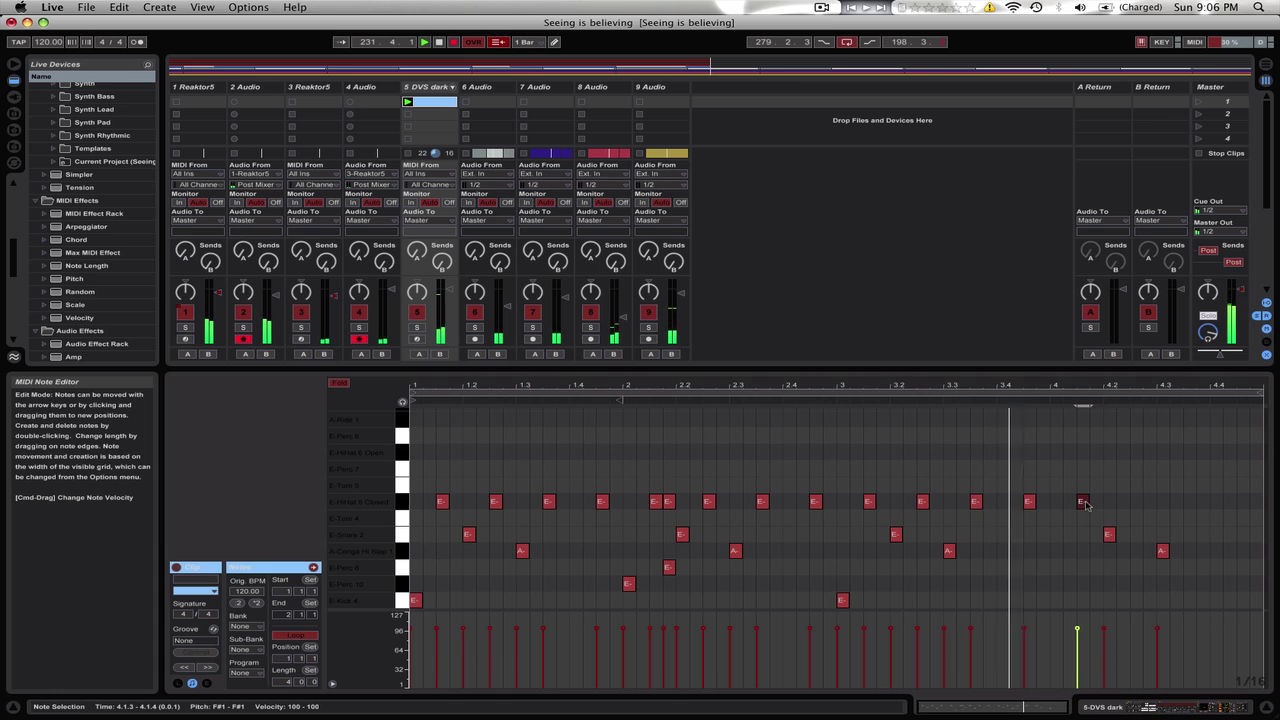
double_click(1145, 502)
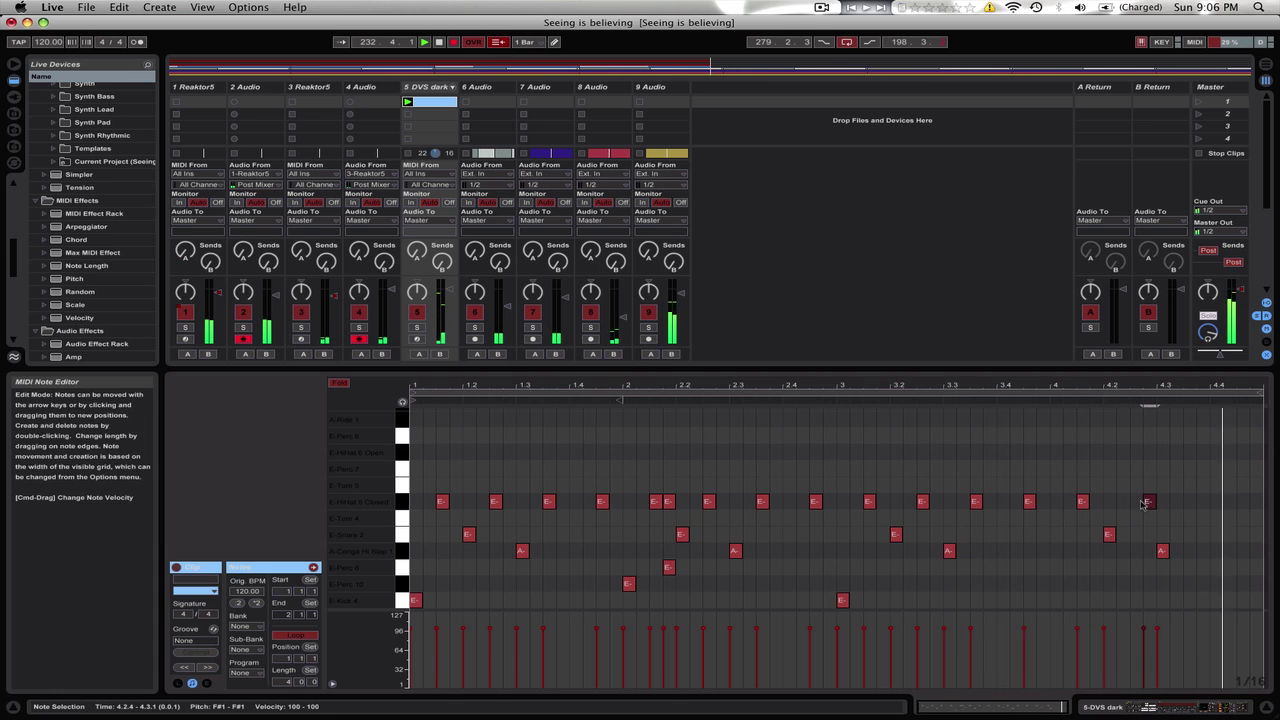
double_click(1135, 502)
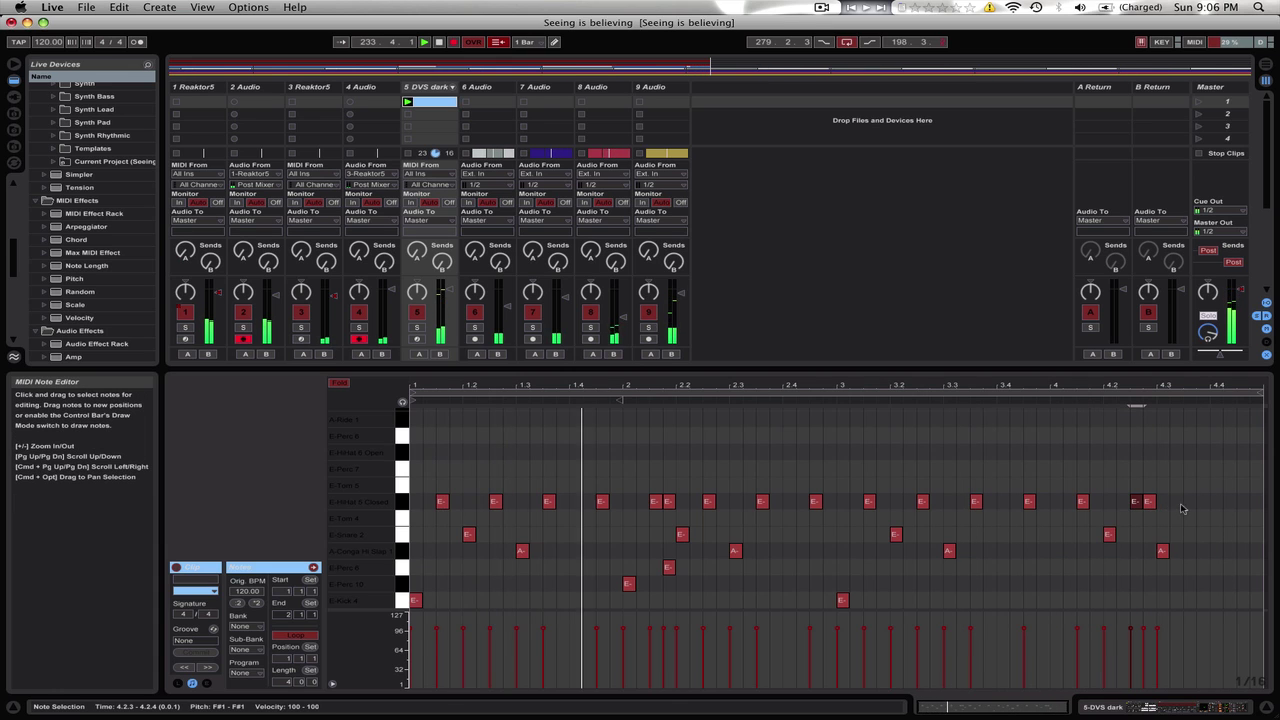
double_click(1188, 502)
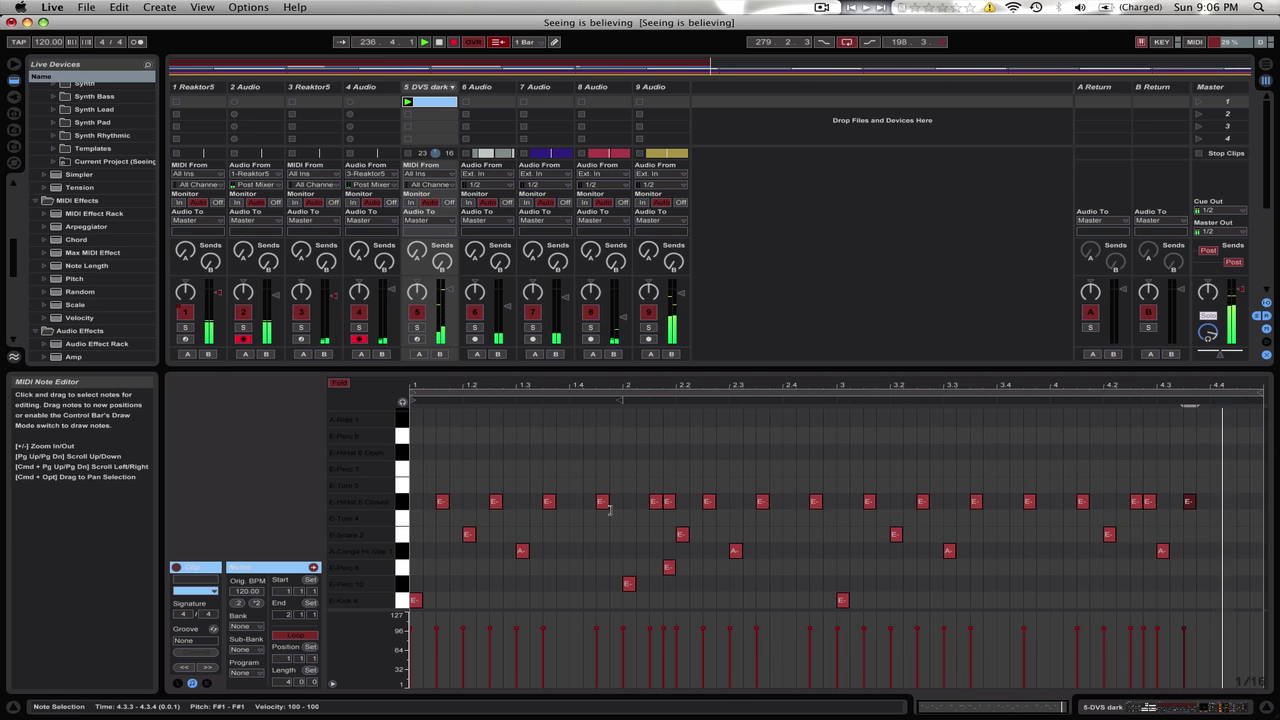
Step: Set the velocity of all the closed hi-hat notes to 78
left_click(397, 506)
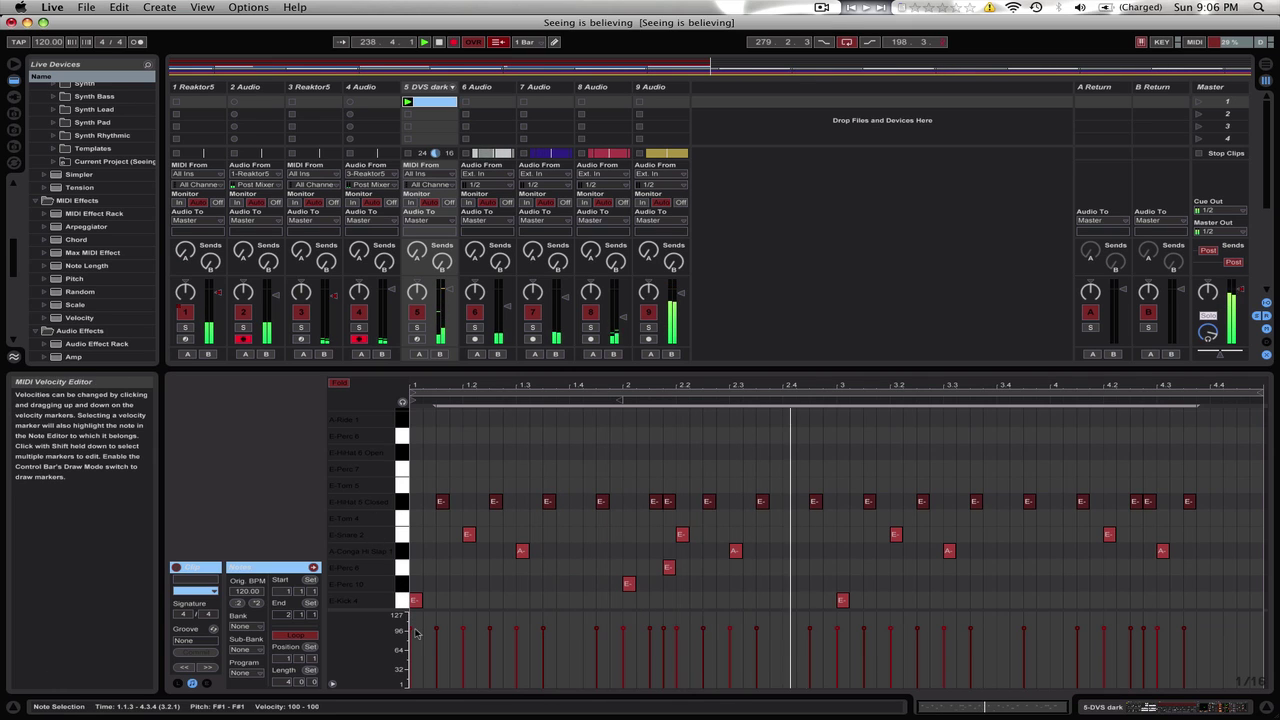
left_click_drag(437, 631, 437, 641)
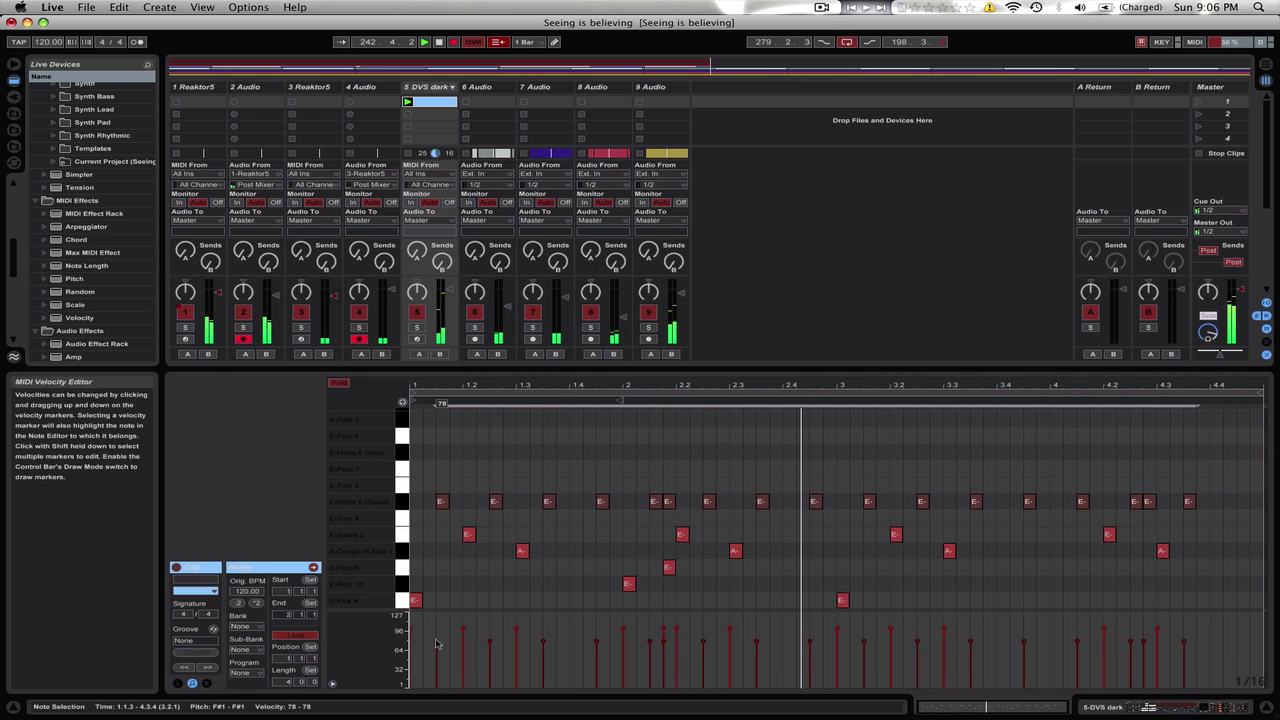
left_click(436, 643)
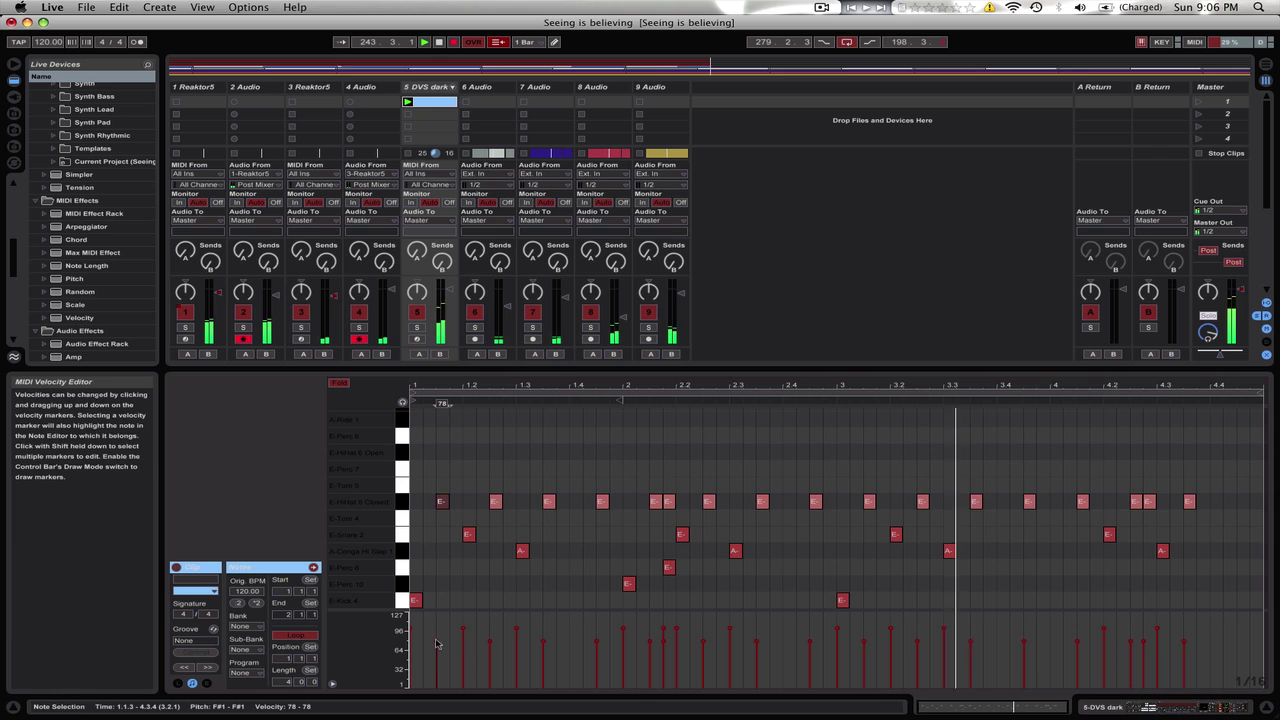
Step: Add open hi-hat notes (A#1) at 2.1.1 and 4.1.1 with velocity 85, plus a C#2 note at 4.3.1
double_click(626, 452)
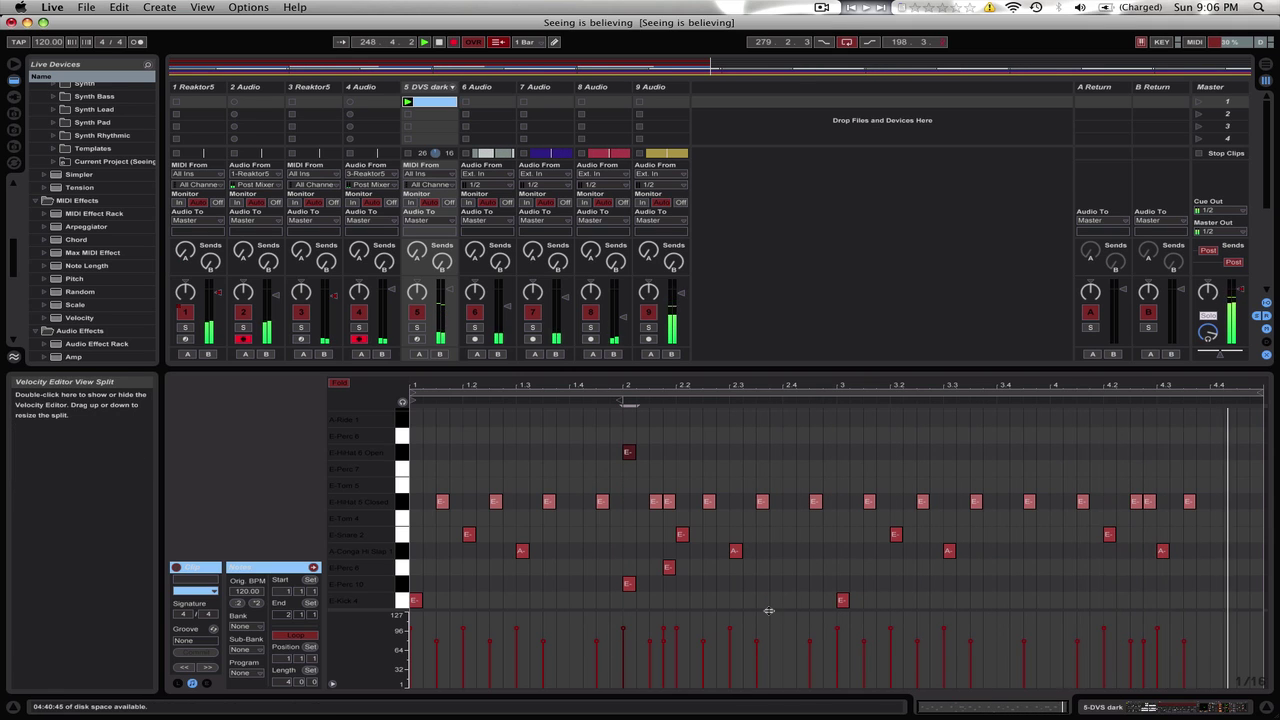
double_click(1054, 453)
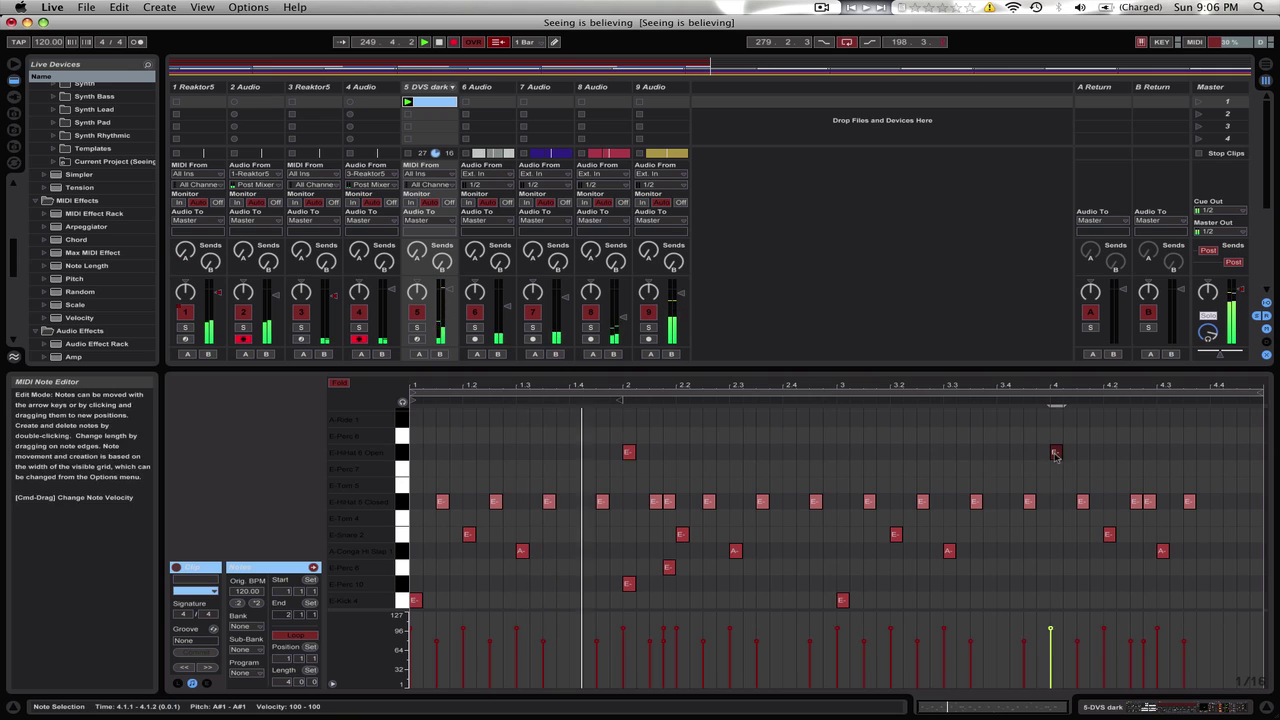
left_click(624, 630, "shift")
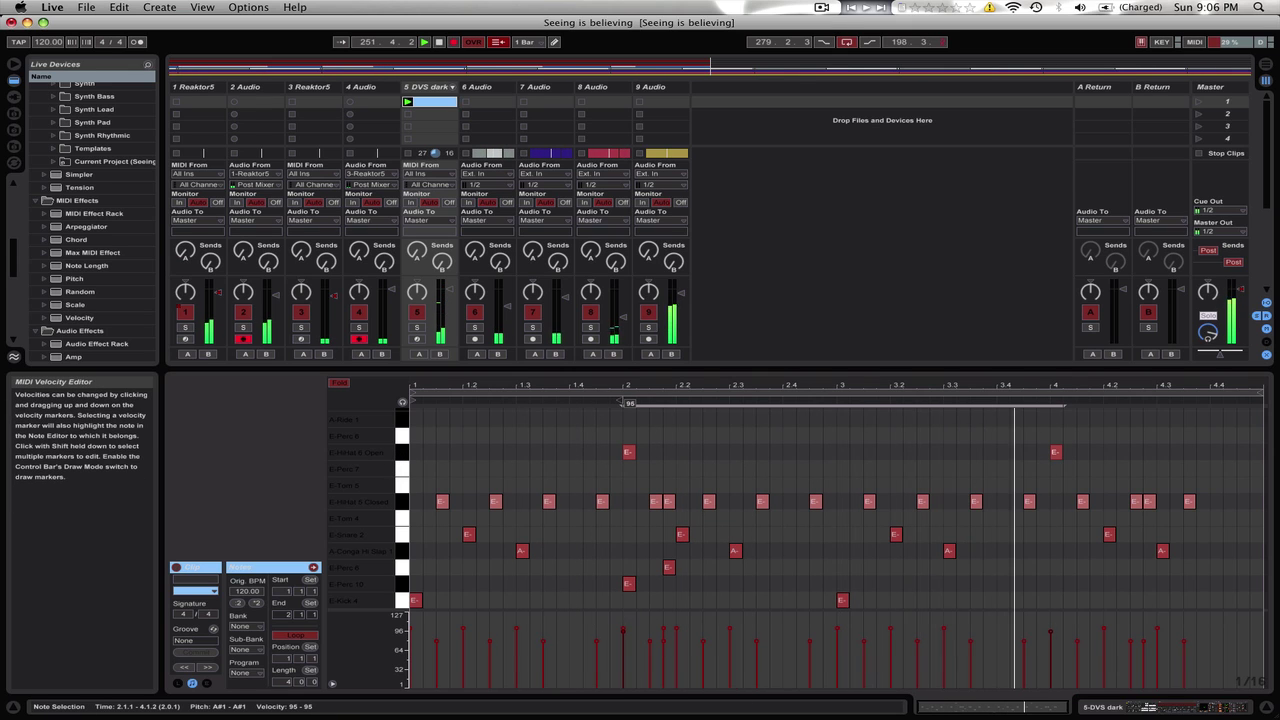
left_click_drag(624, 633, 623, 632)
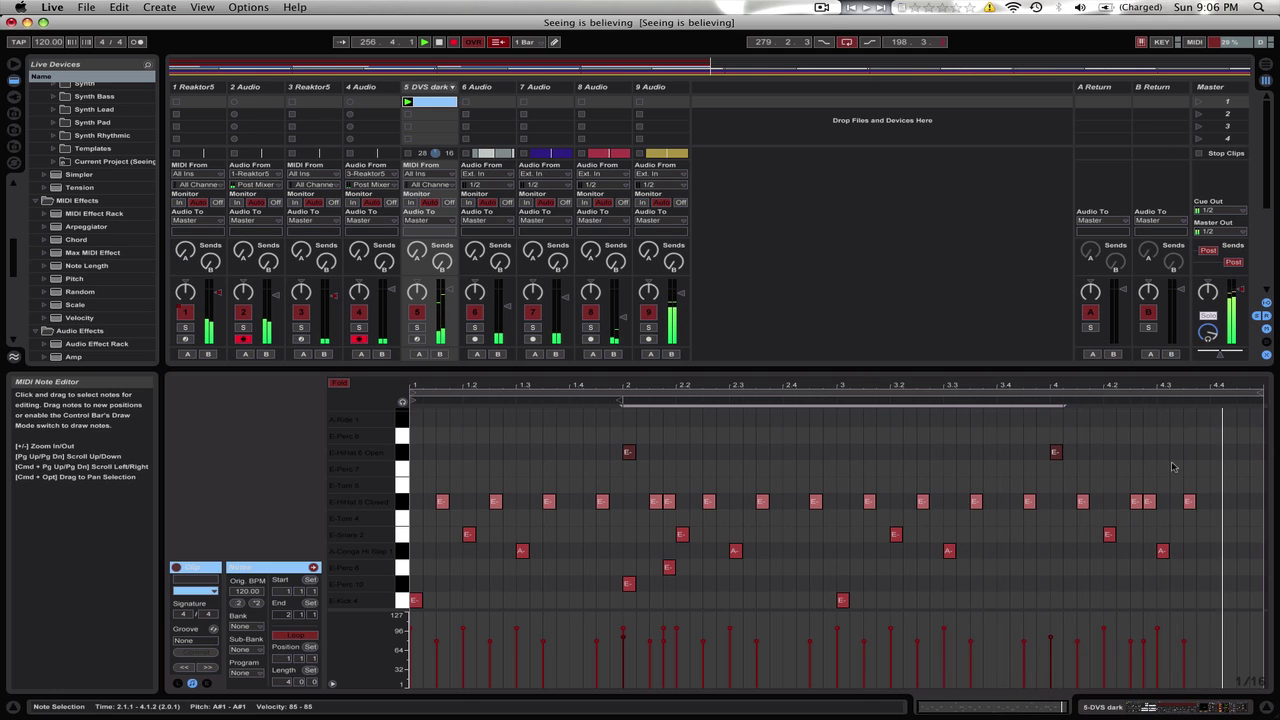
double_click(1163, 420)
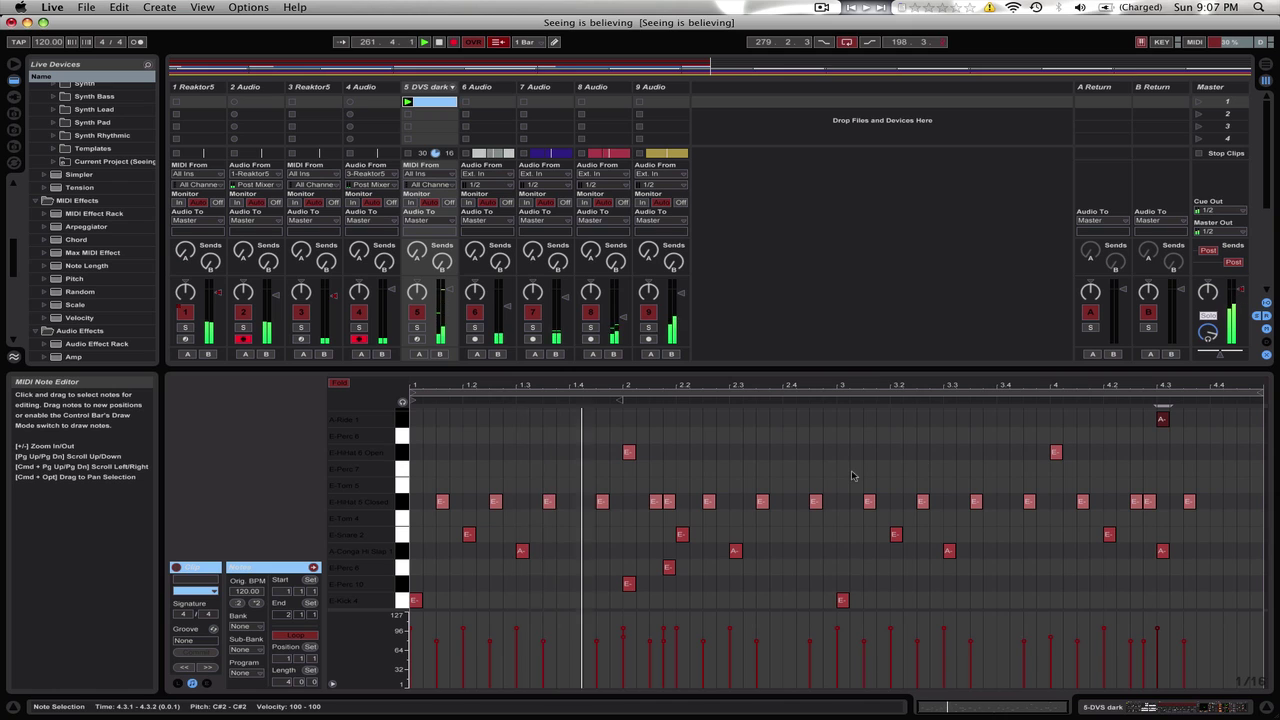
Step: Add five consecutive sixteenth notes on the E-Perc 7 row (A1) from 2.3.4 to 2.4.4
left_click(781, 478)
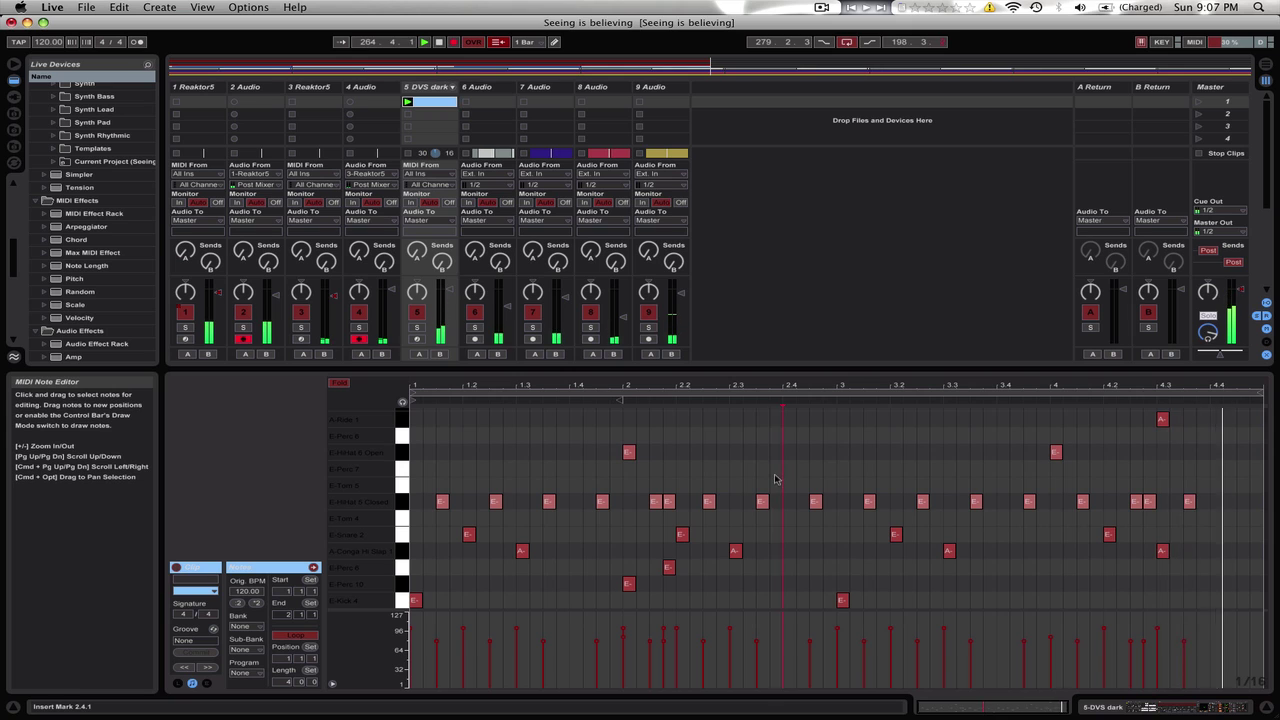
double_click(774, 470)
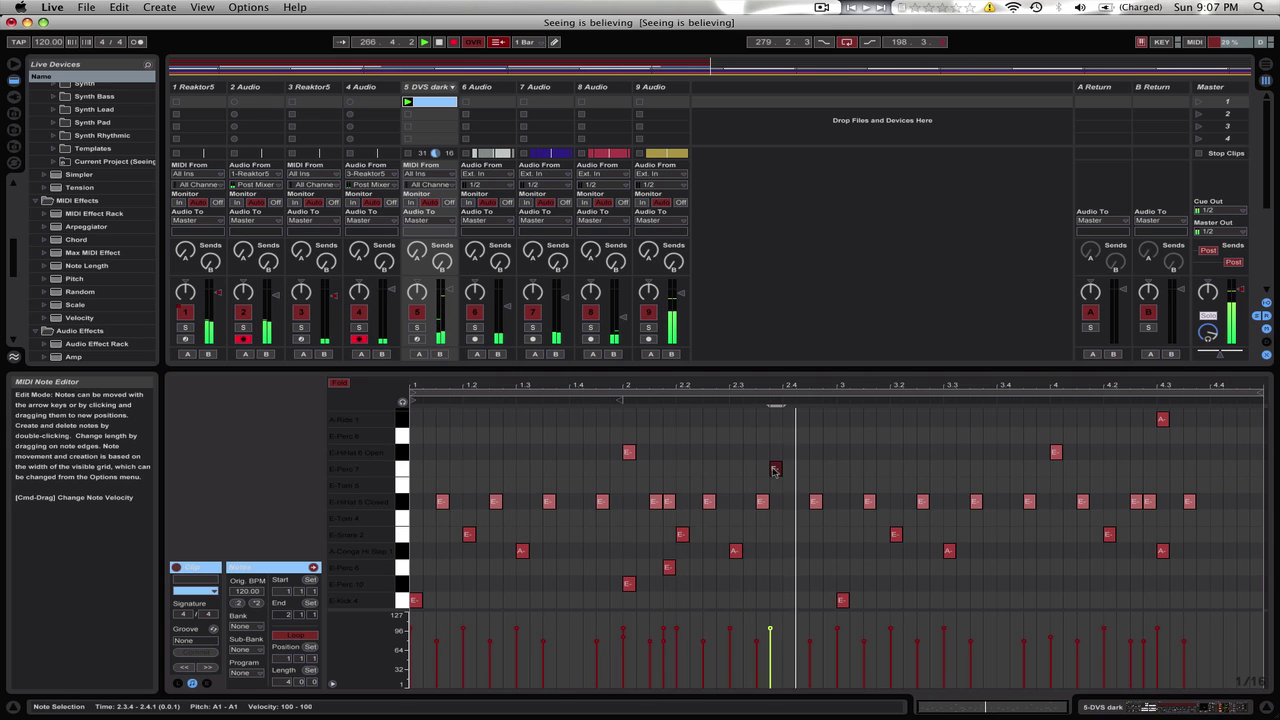
left_click(796, 473)
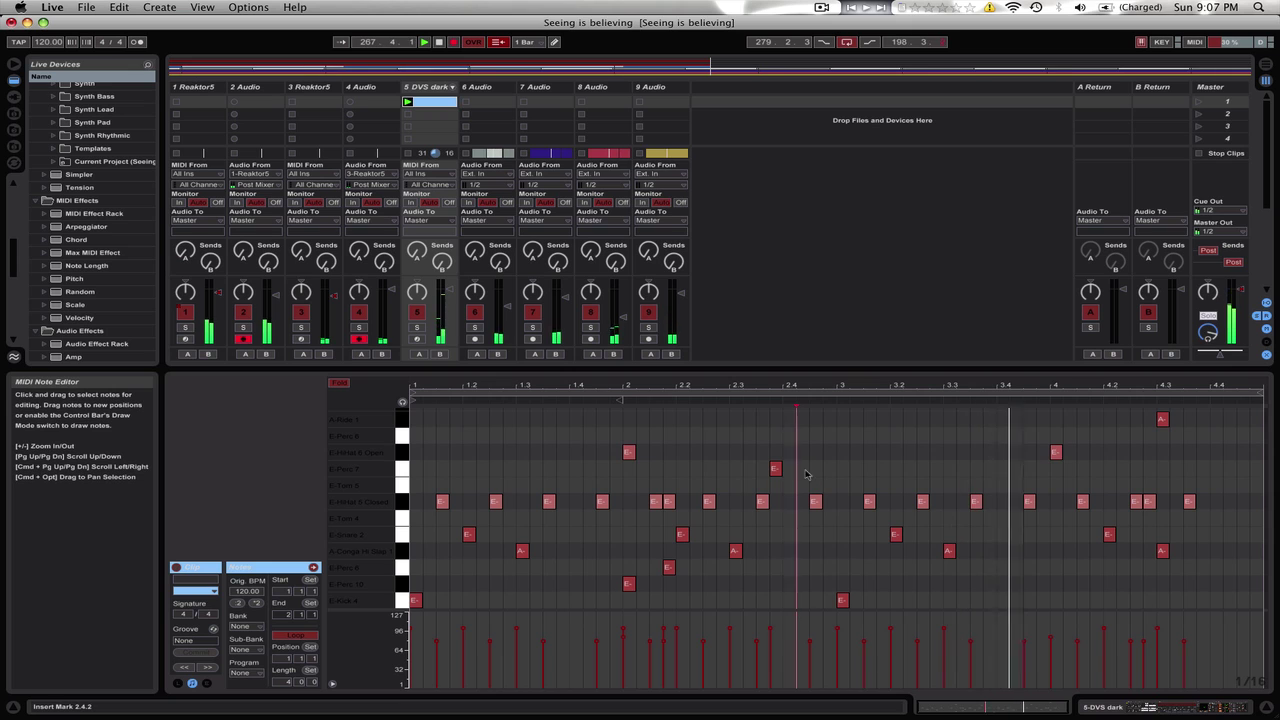
double_click(796, 473)
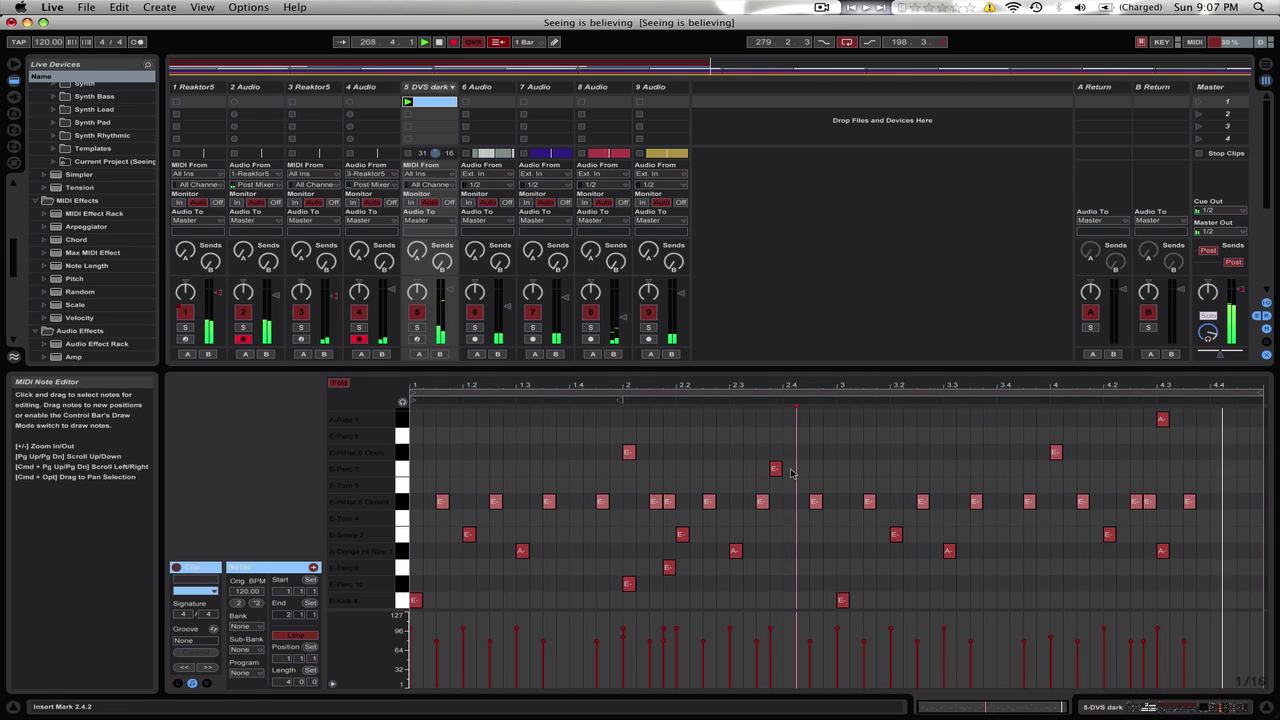
double_click(806, 469)
double_click(819, 469)
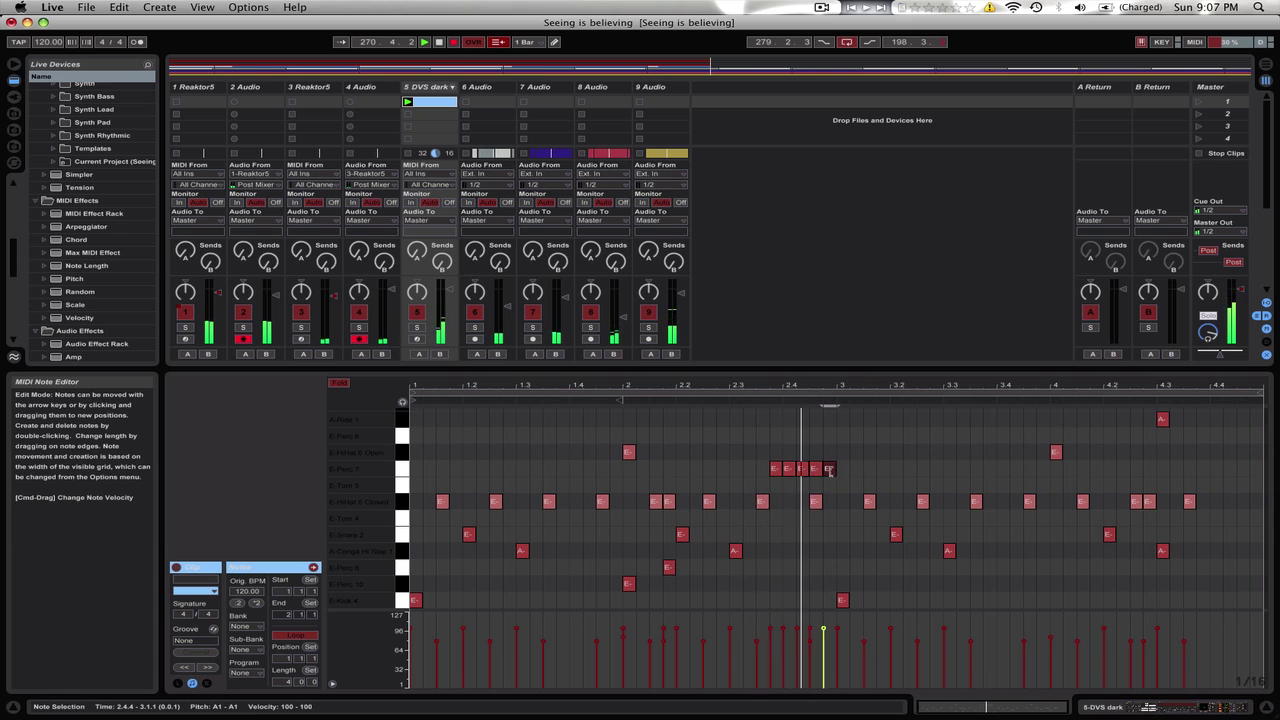
double_click(829, 469)
Step: Duplicate the five E-Perc 7 notes five times so the run of sixteenths extends through 4.3.1
left_click_drag(840, 473, 762, 483)
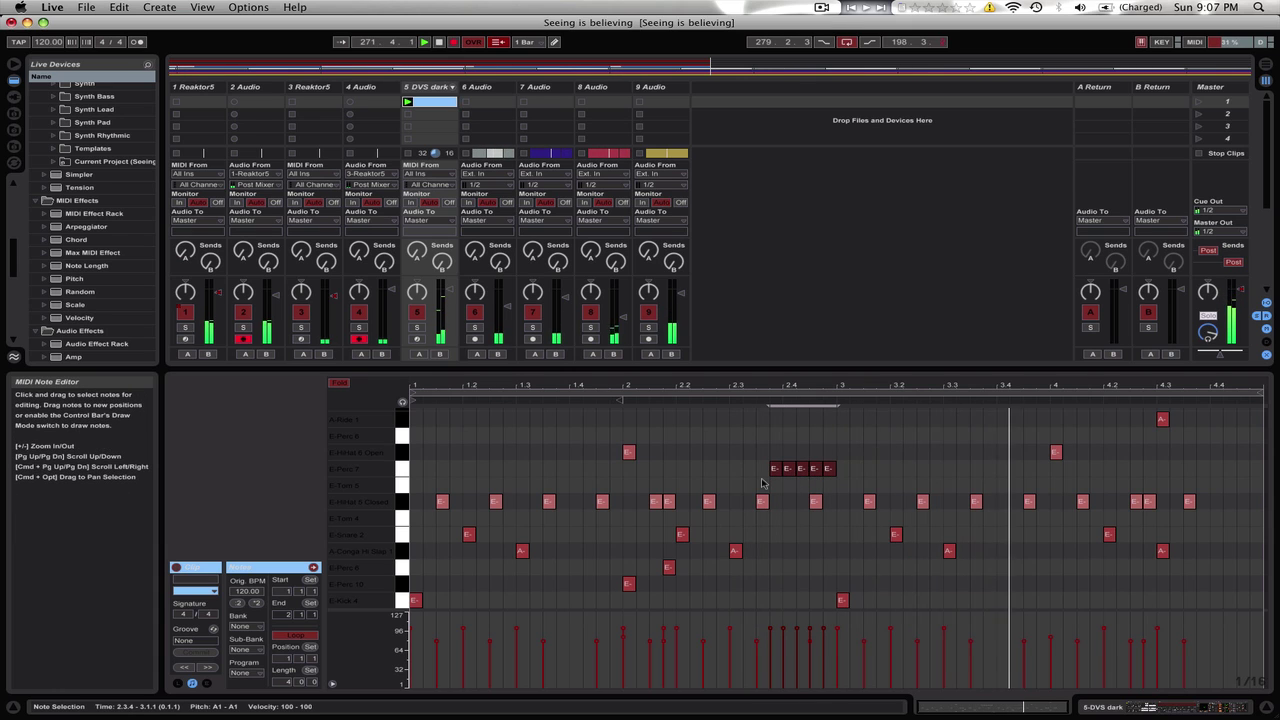
key("super+d")
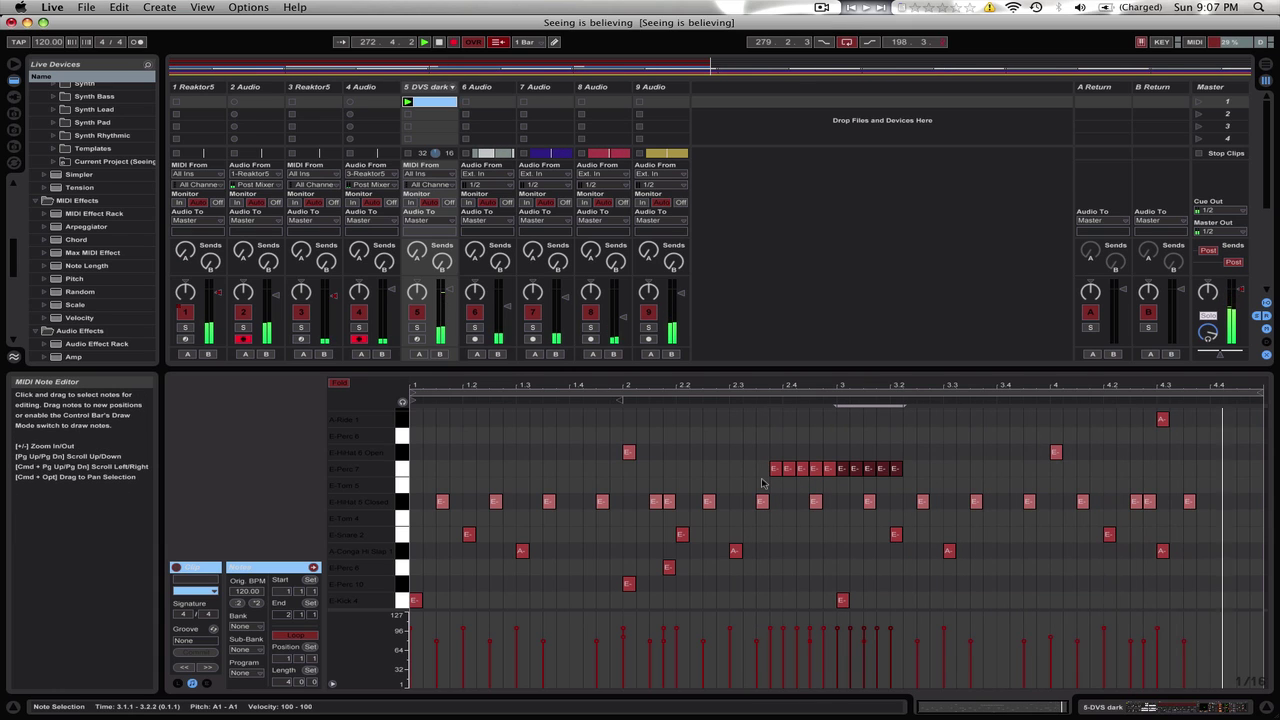
key("super+d")
key("super+d")
key("super+d")
key("super+d")
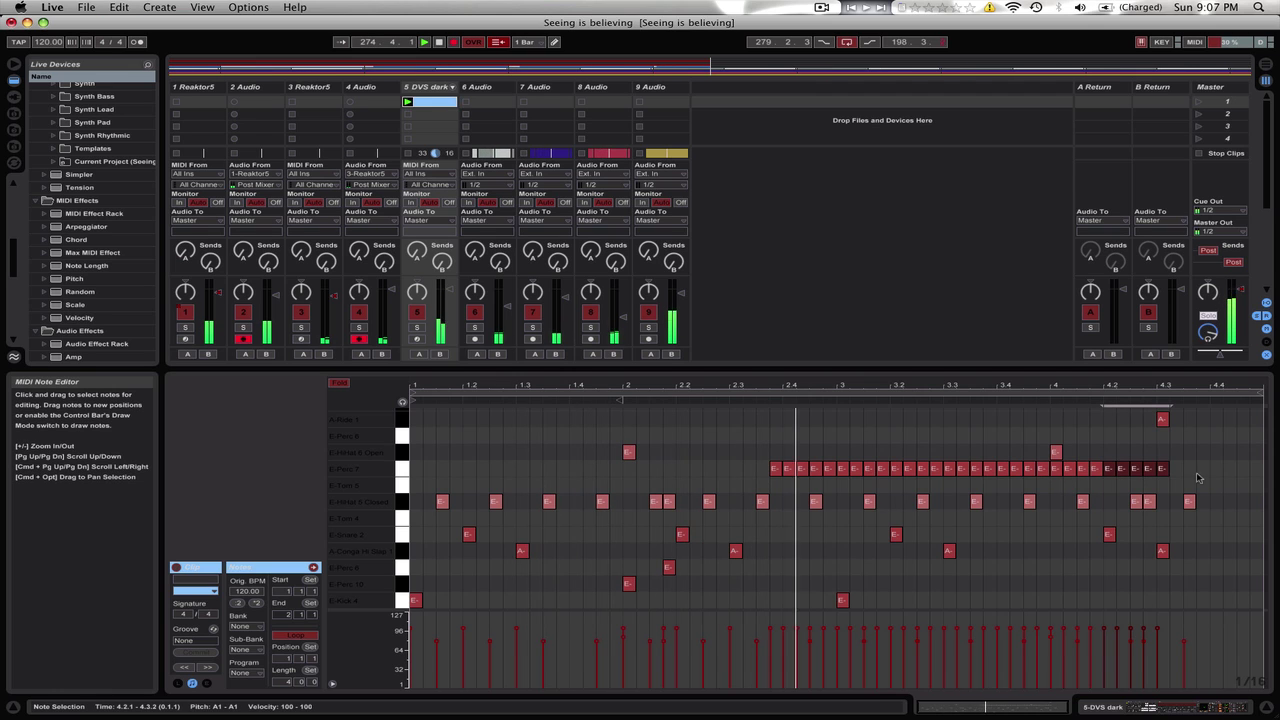
left_click(405, 470)
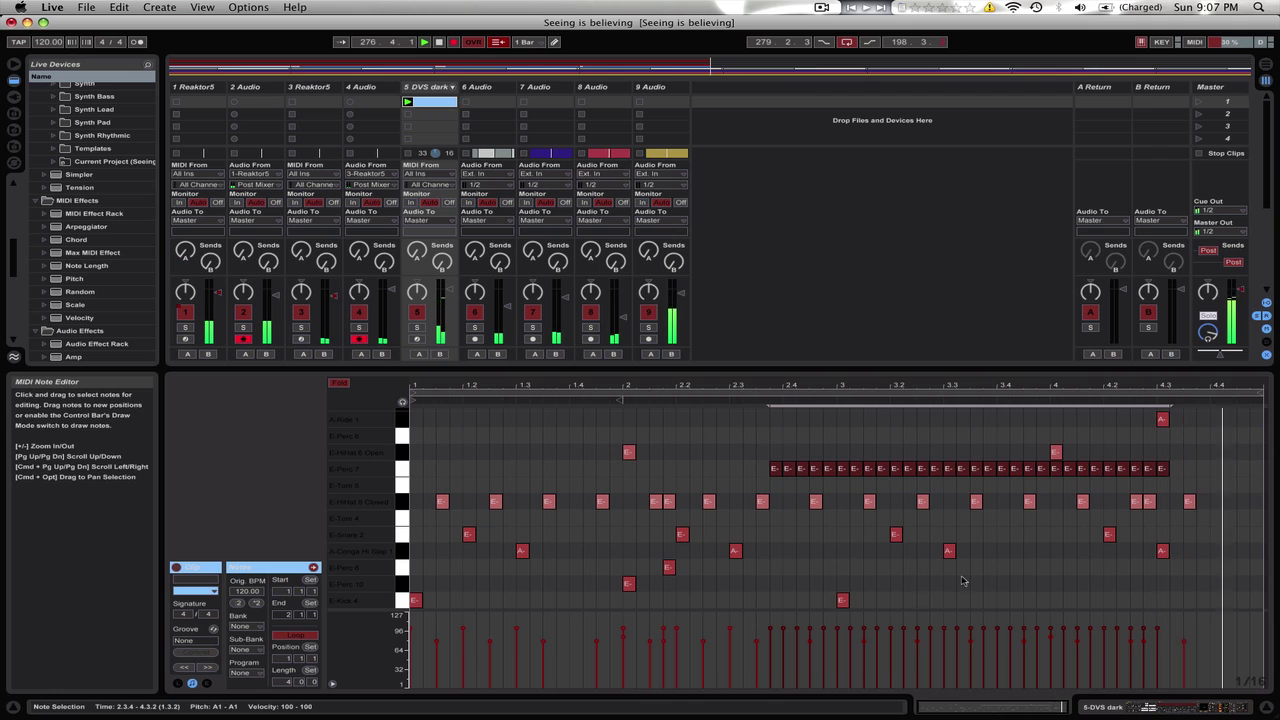
left_click(783, 632)
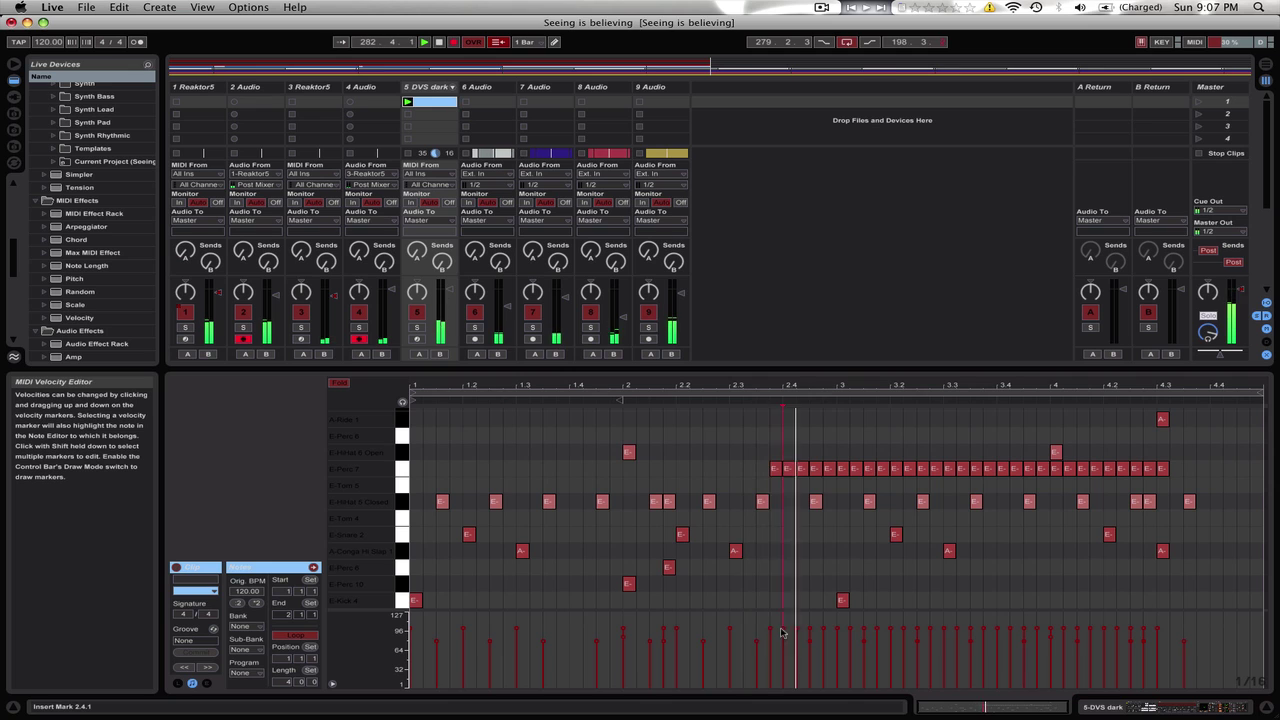
left_click(408, 470)
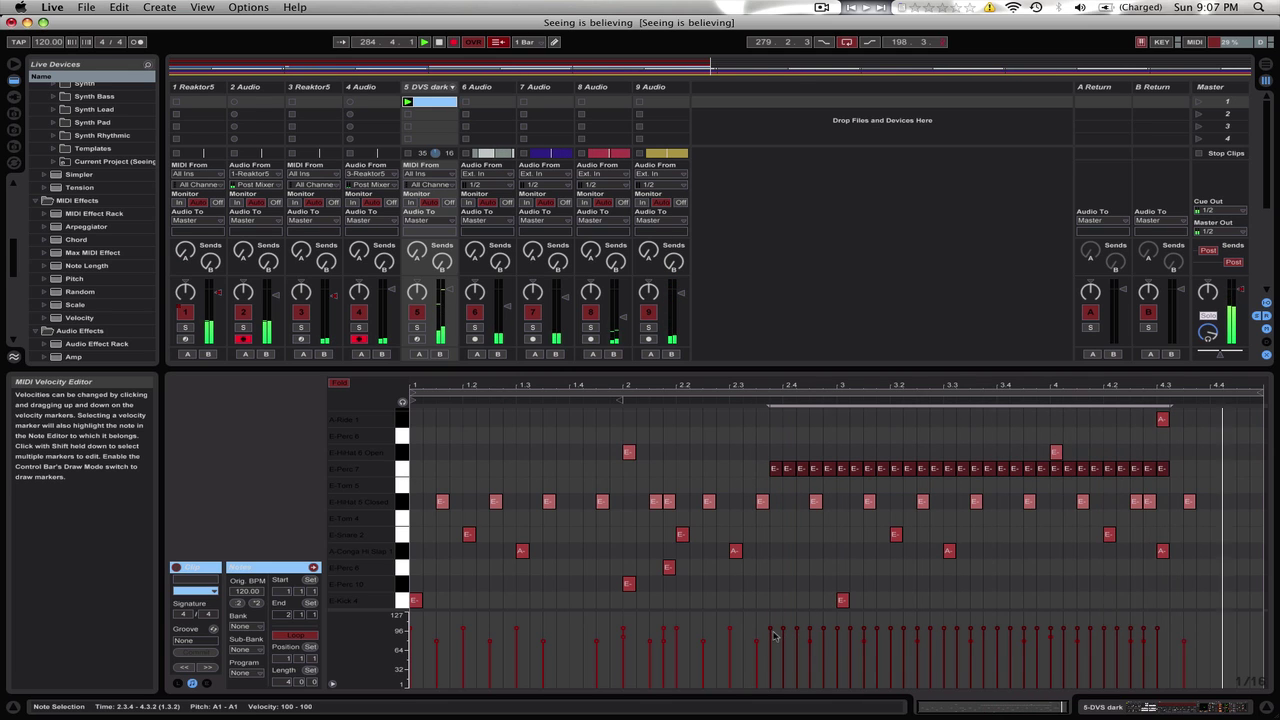
left_click_drag(779, 631, 1163, 632)
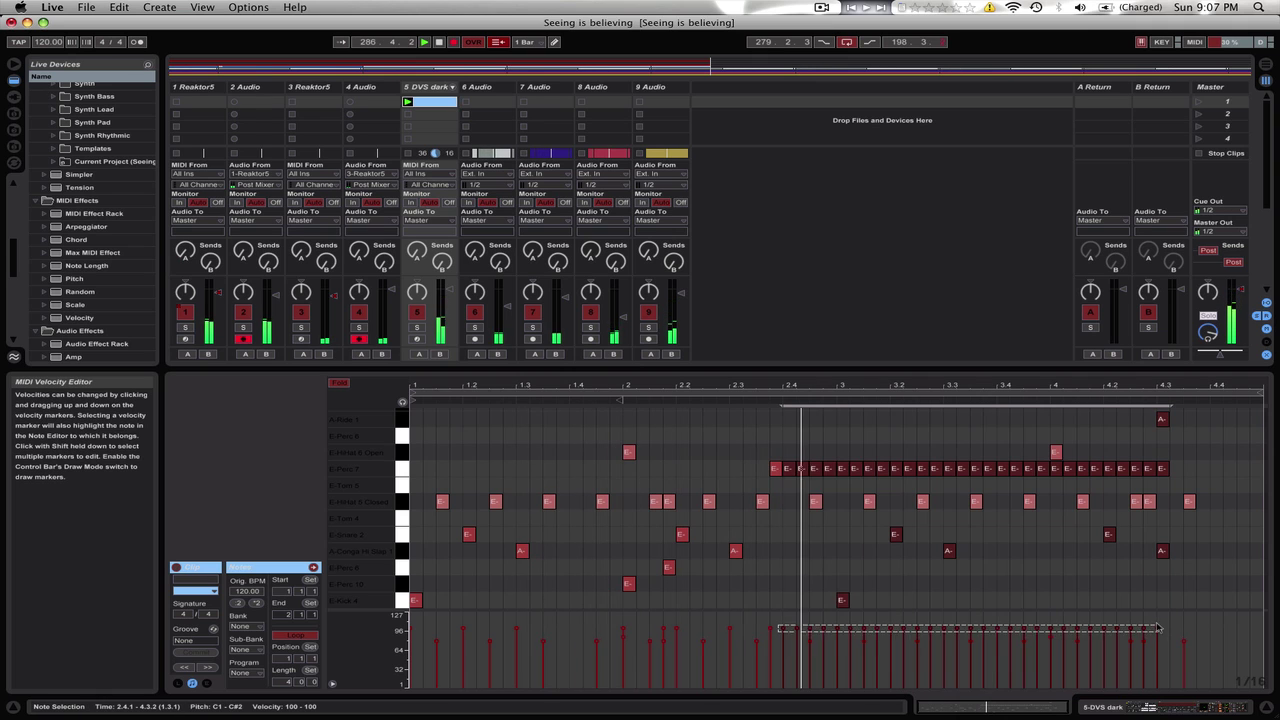
Step: Lower the velocities of the E-Perc 7 notes from 2.4.1 to 2.4.4 progressively, from 82 down to 54
left_click(783, 630)
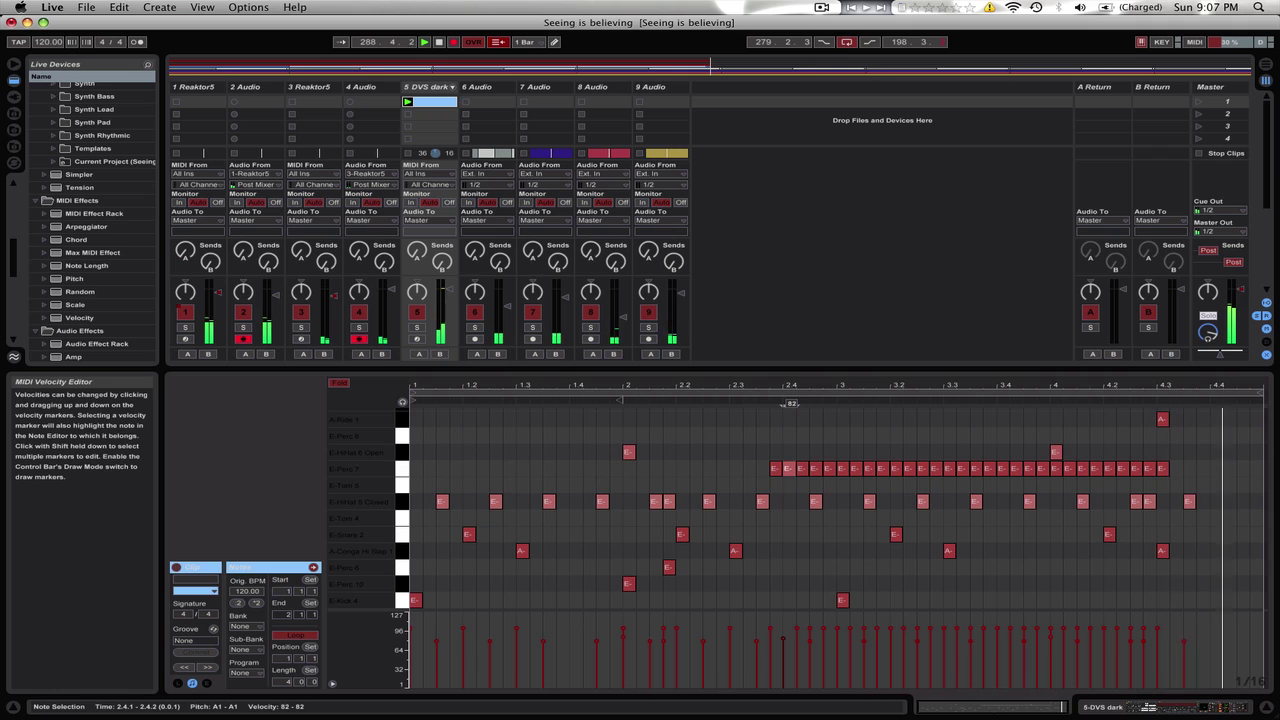
left_click(799, 654)
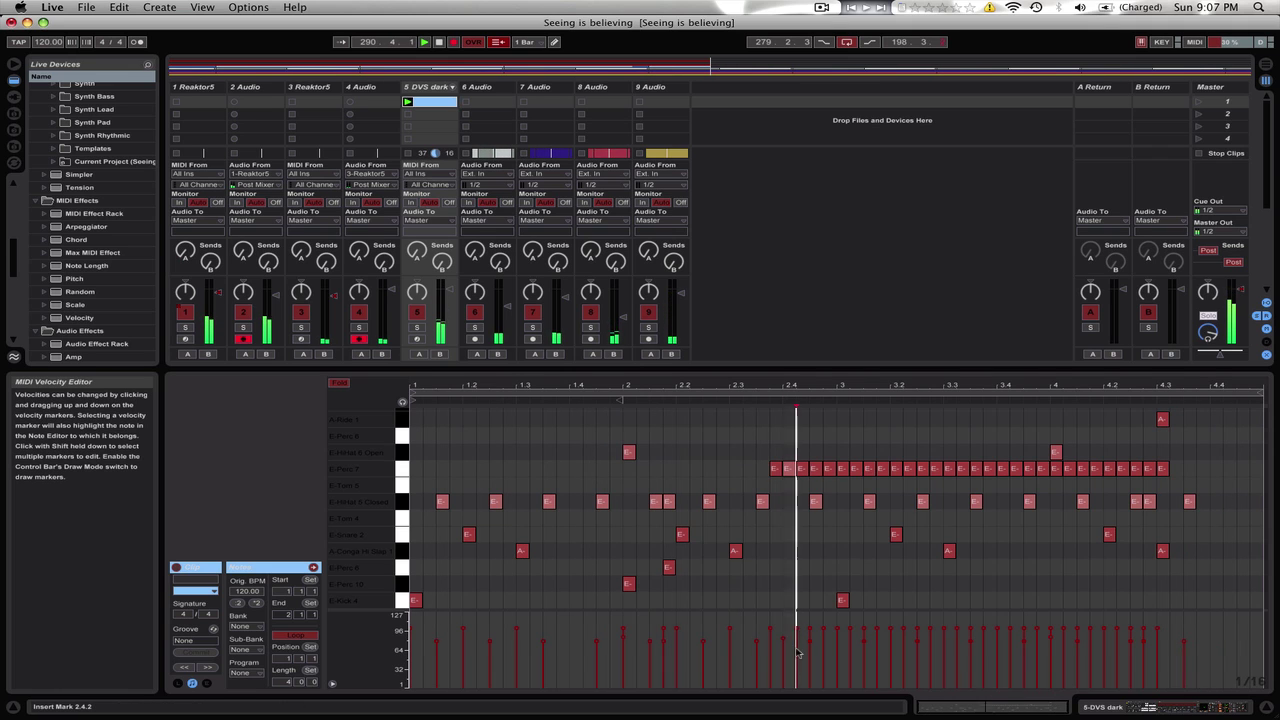
mouse_move(799, 654)
left_mouse_down()
mouse_move(797, 643)
mouse_move(810, 656)
left_mouse_up()
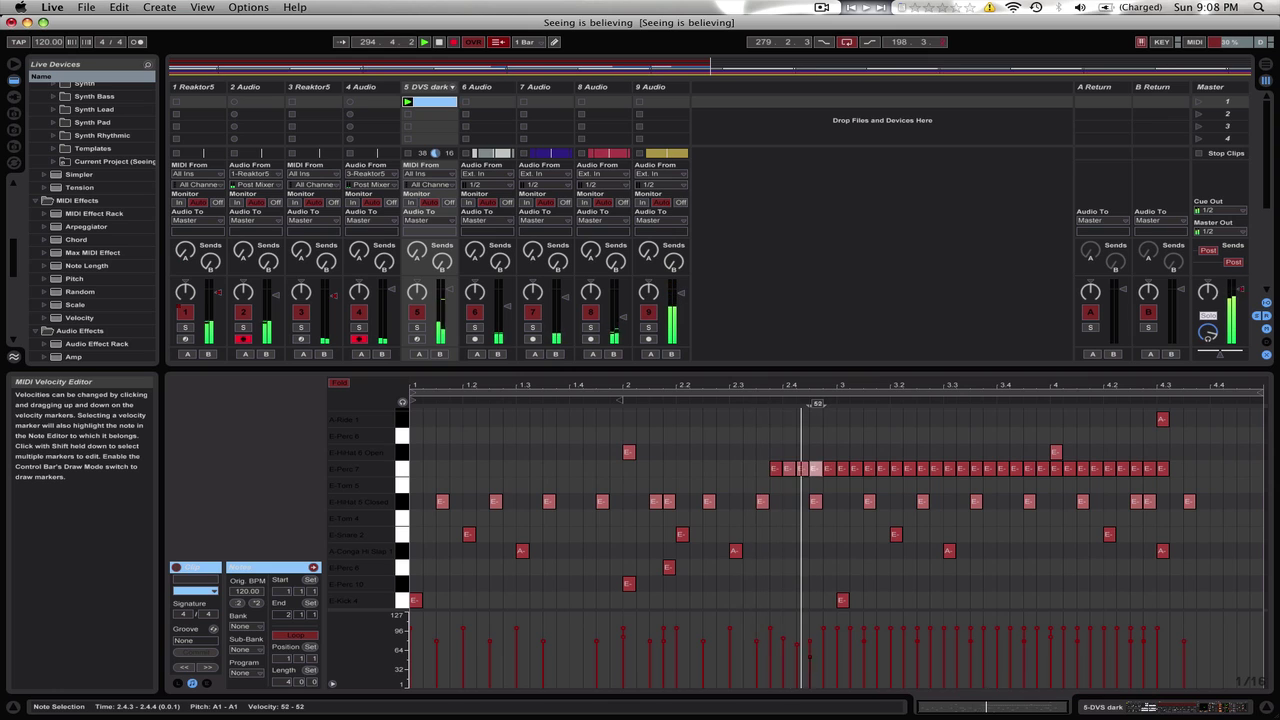
left_click(822, 650)
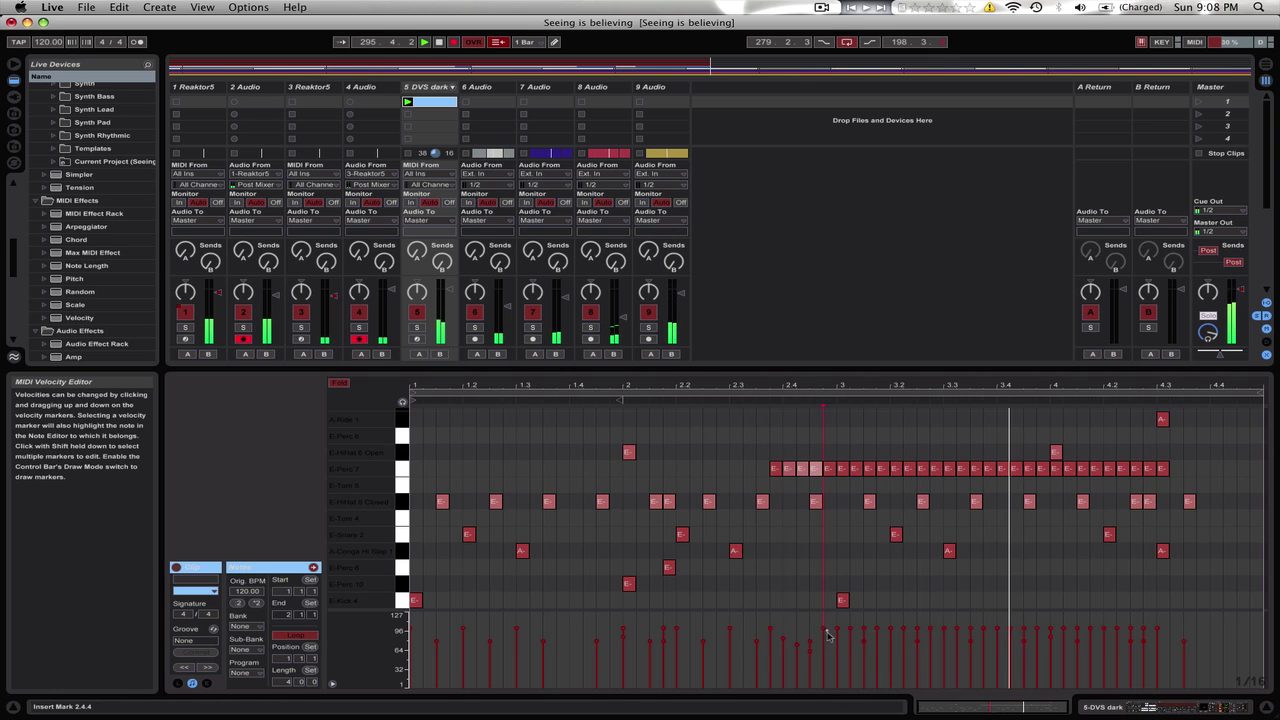
left_click(822, 650)
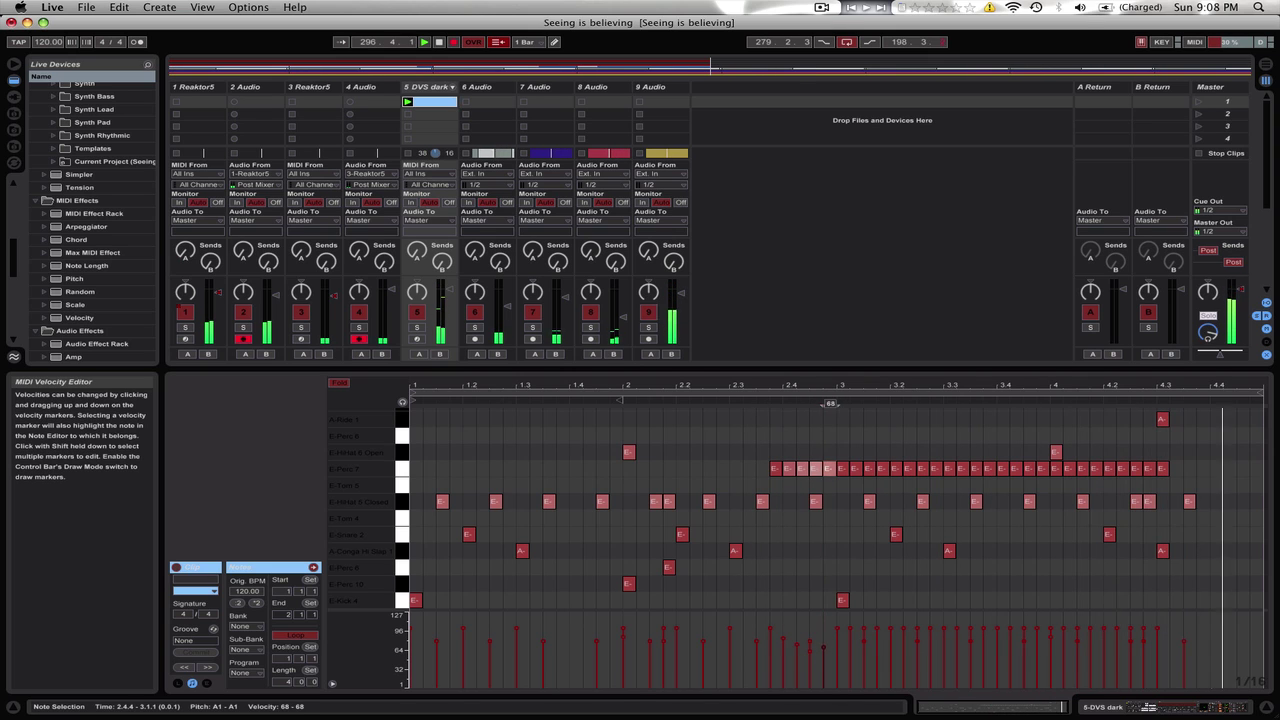
Step: Lower the velocities of the 100-velocity notes from bar 3 to 4.3.1 as groups, setting those from 3.4.1 onward to 33
left_click(837, 632)
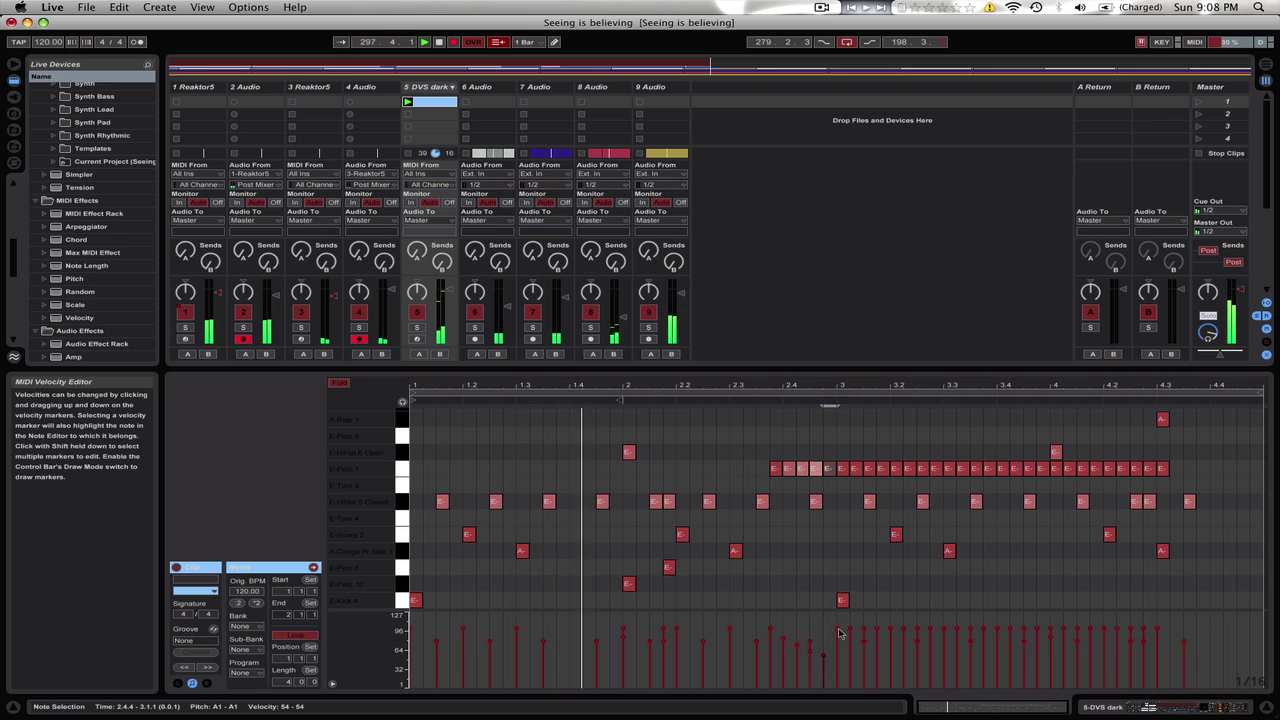
mouse_move(837, 652)
left_mouse_down()
mouse_move(845, 664)
mouse_move(851, 636)
mouse_move(996, 630)
mouse_move(973, 645)
mouse_move(973, 665)
mouse_move(998, 633)
mouse_move(1147, 632)
mouse_move(1147, 668)
left_mouse_up()
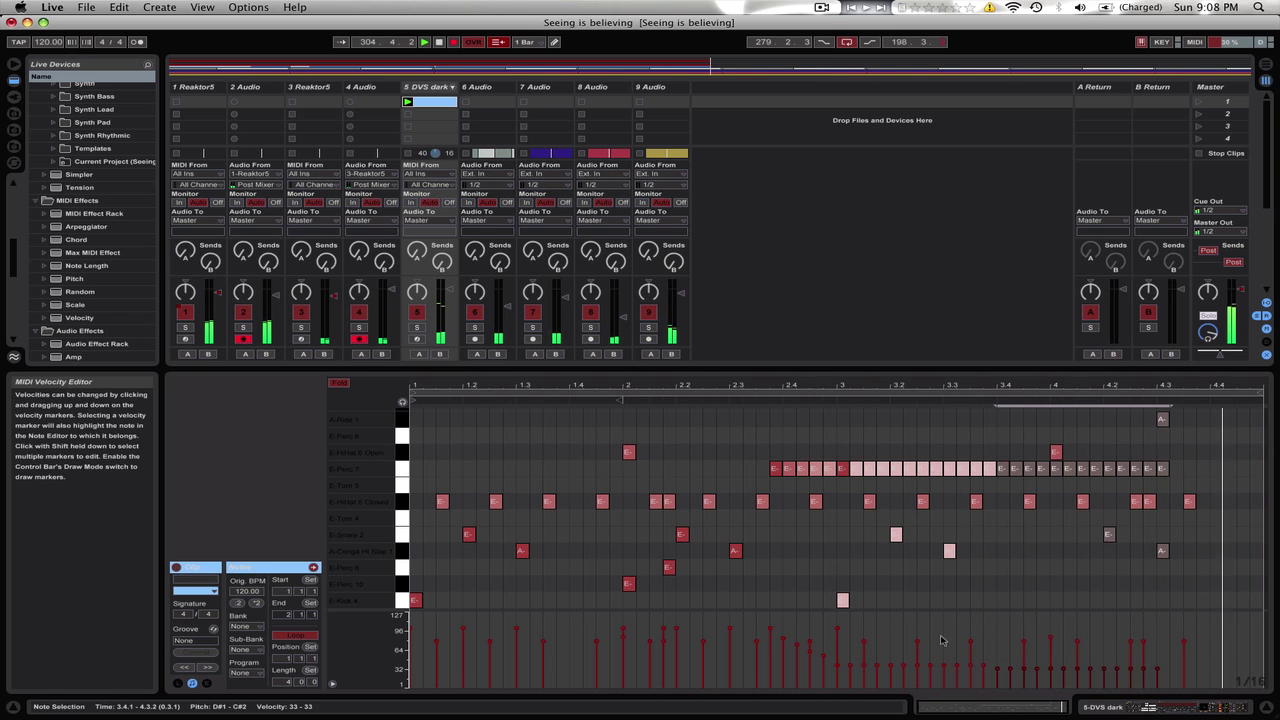
left_click(995, 655)
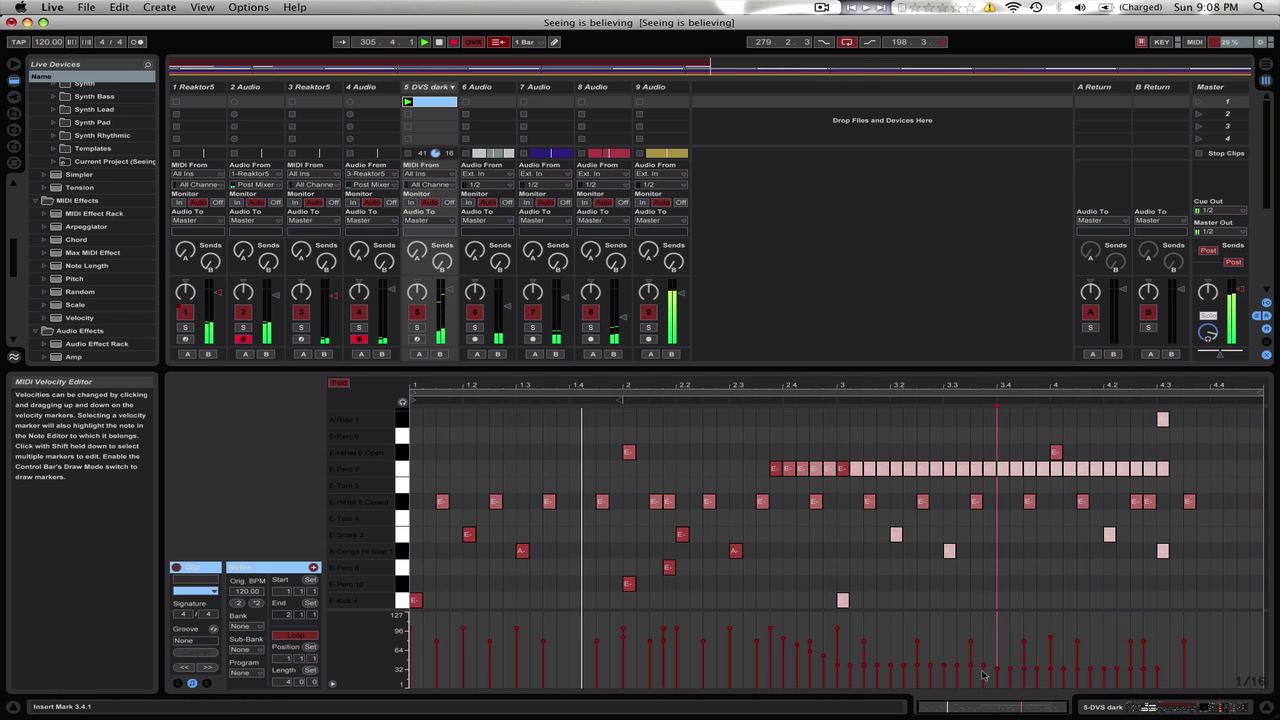
Step: Set the velocity of the E-Kick 4 note (C1) at 3.1.1 to 47 and clear the note selection
left_click(984, 670)
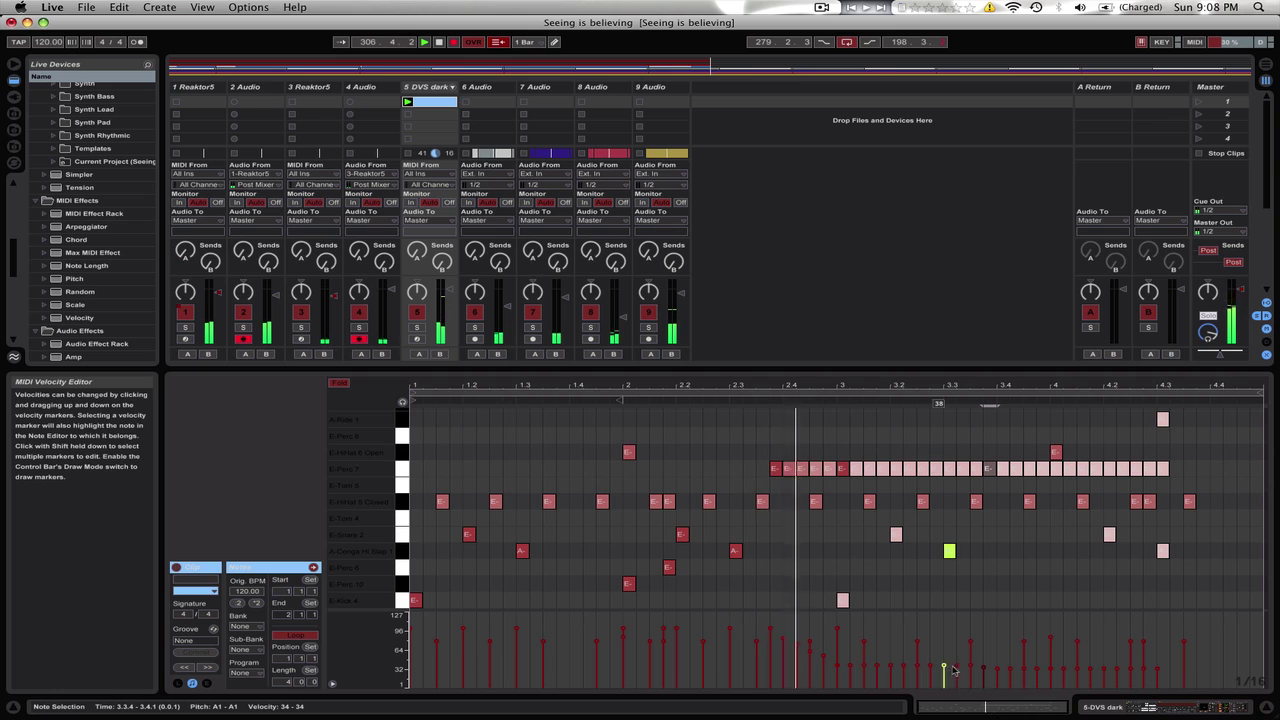
left_click(837, 660)
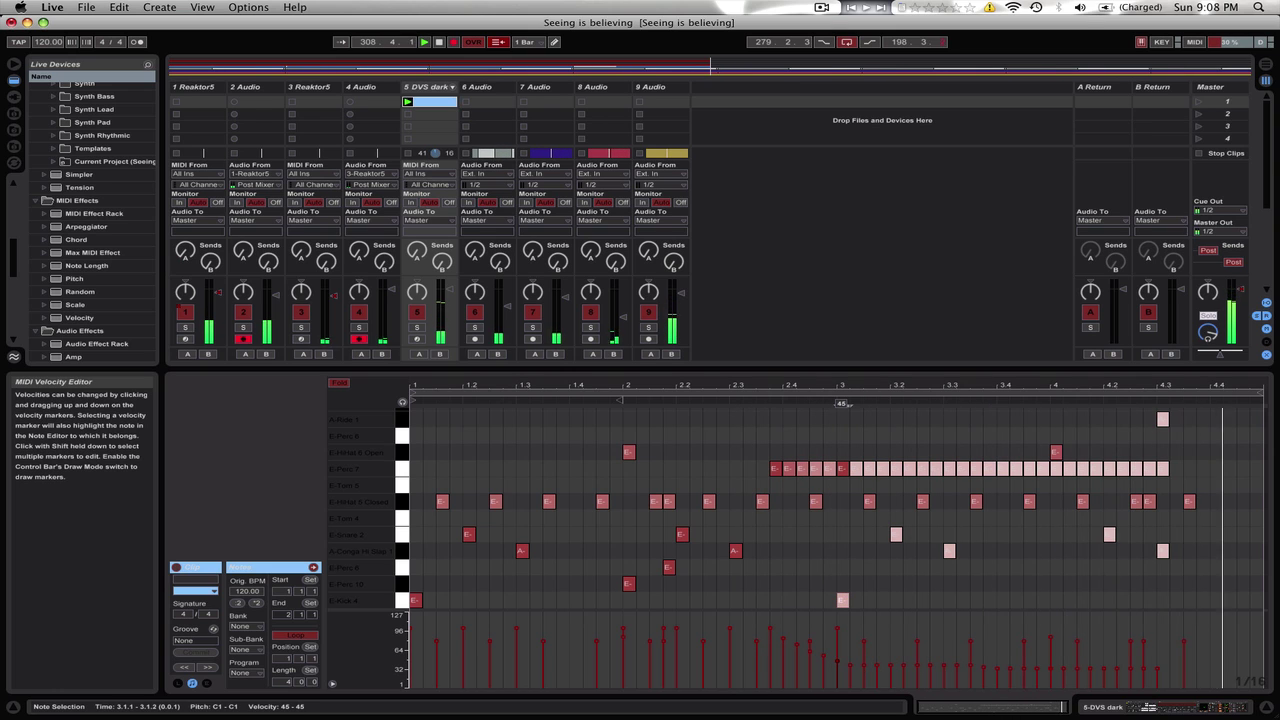
left_click(850, 667)
left_click_drag(850, 667, 840, 664)
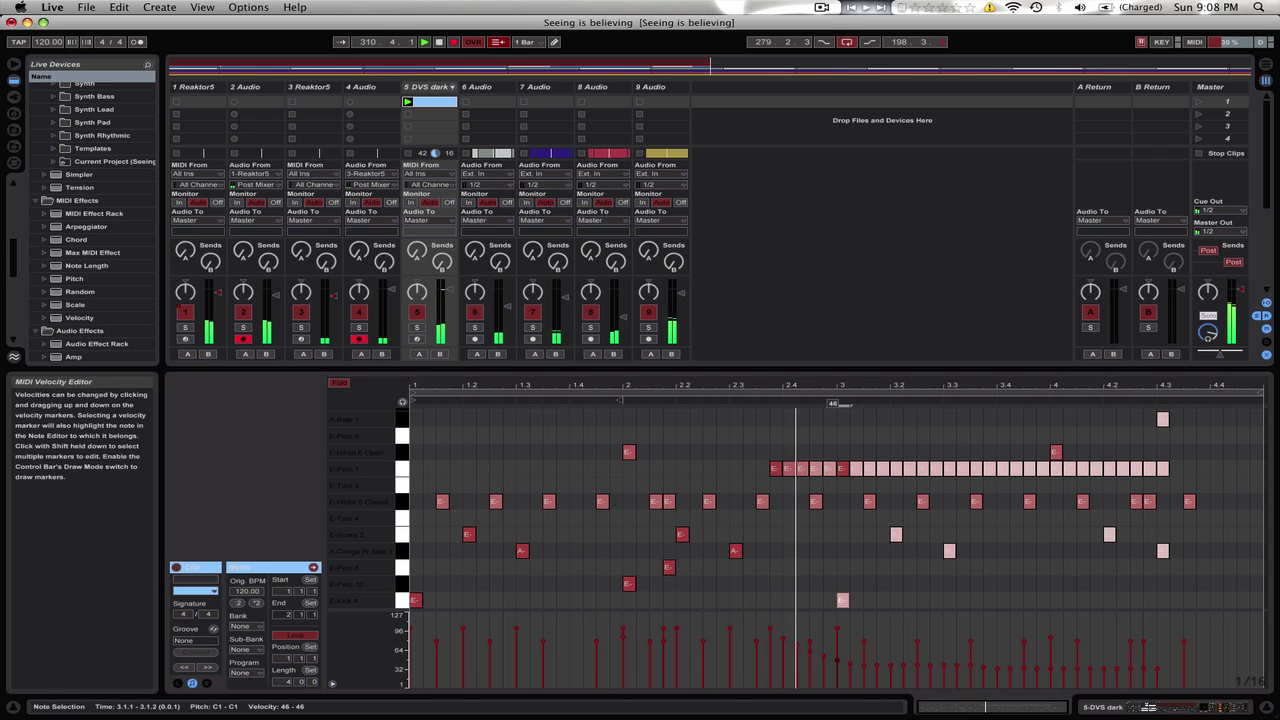
left_click(837, 663)
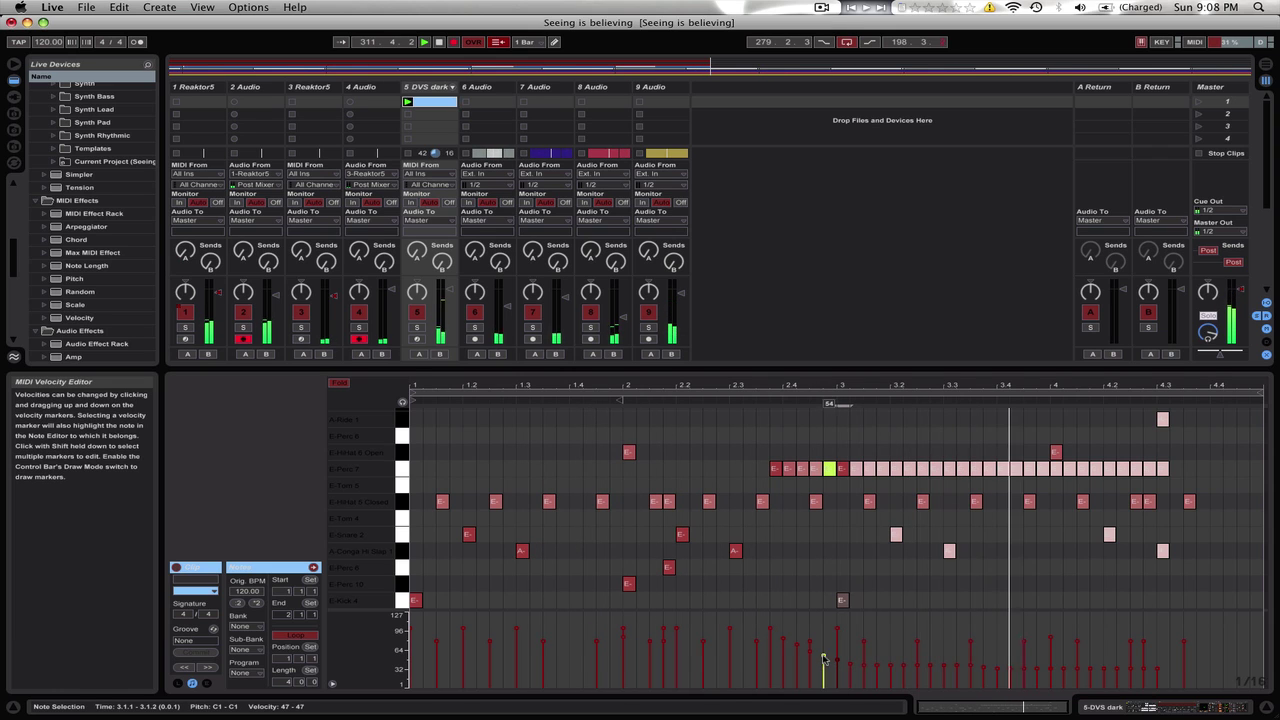
left_click(822, 672)
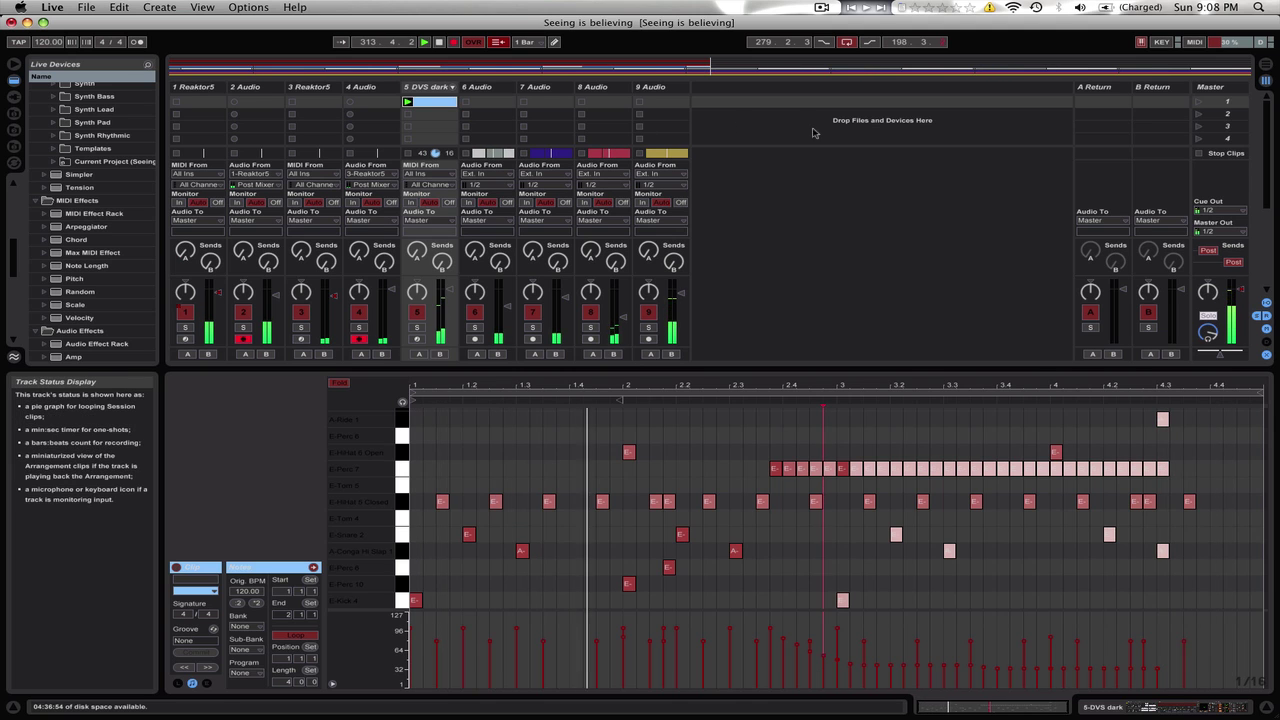
Step: Switch to the Arrangement View and shrink the clip detail area so more tracks fit on screen
key("Tab")
key("Tab")
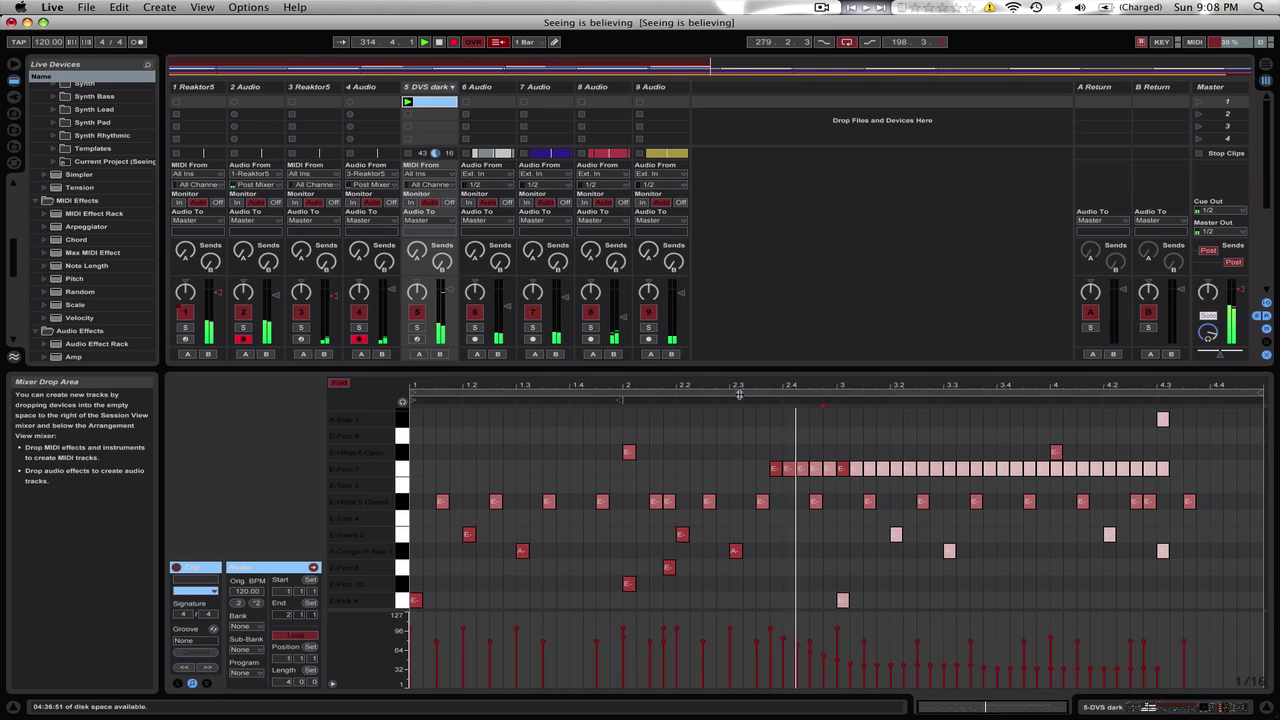
key("Tab")
left_click_drag(694, 370, 693, 556)
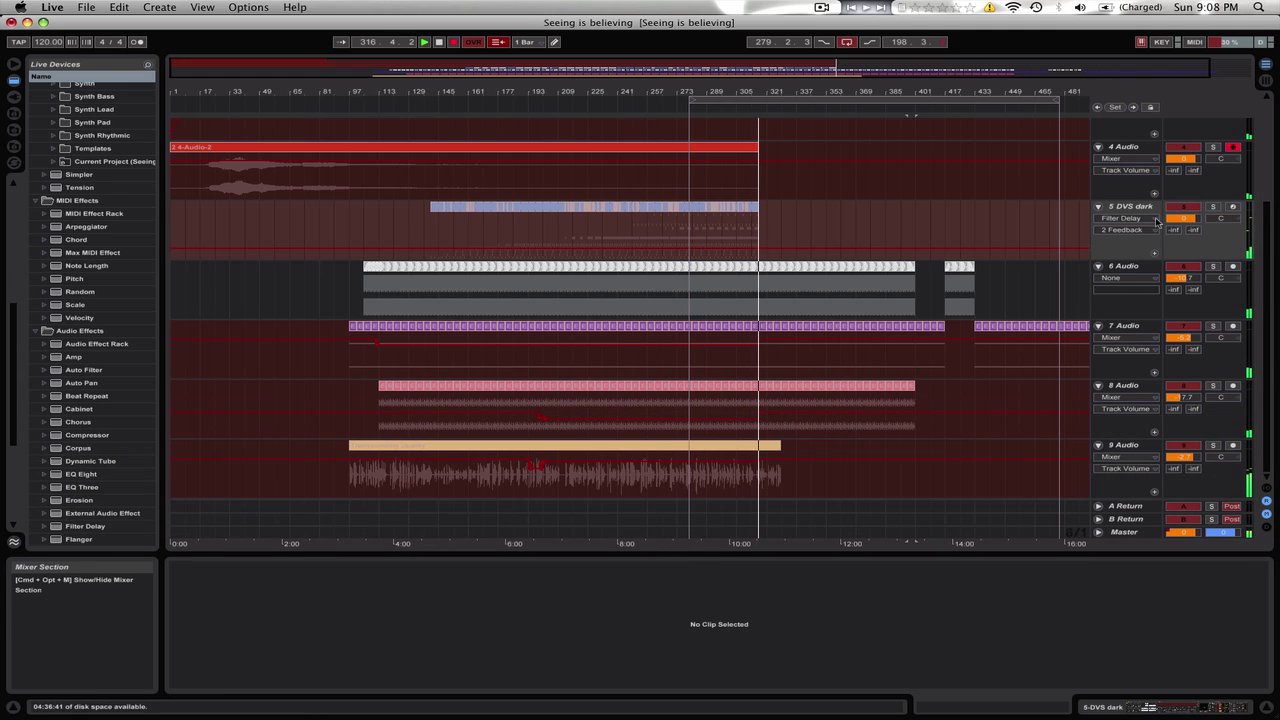
Step: Open the Skrewell instrument window of the 3 Reaktor5 track and move it clear of the track controls
scroll(1127, 190, "up", 5)
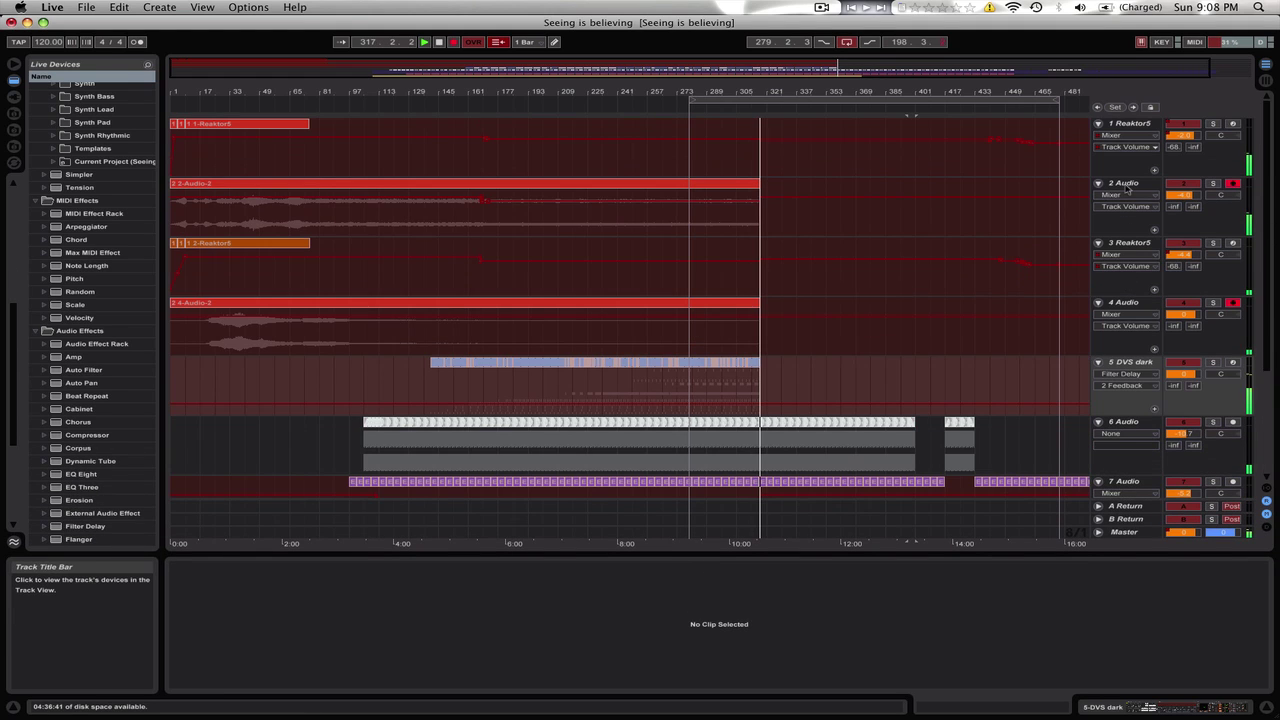
left_click(1123, 250)
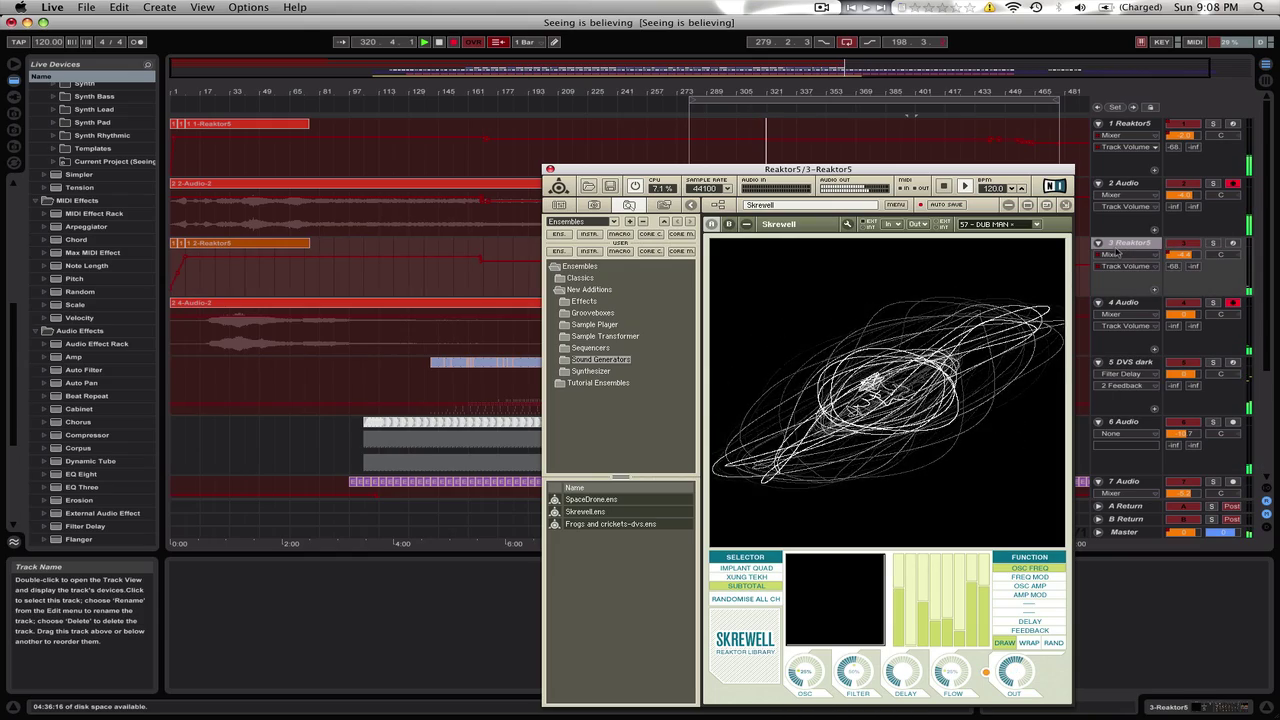
left_click_drag(820, 170, 697, 159)
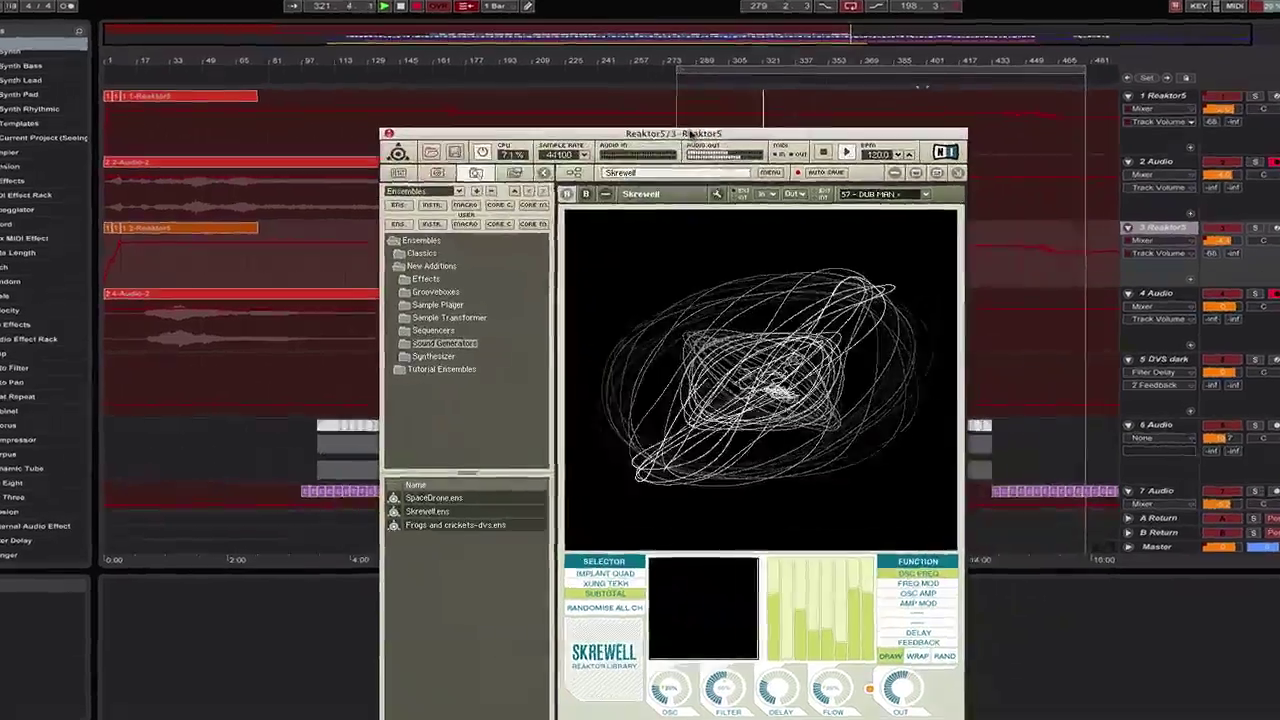